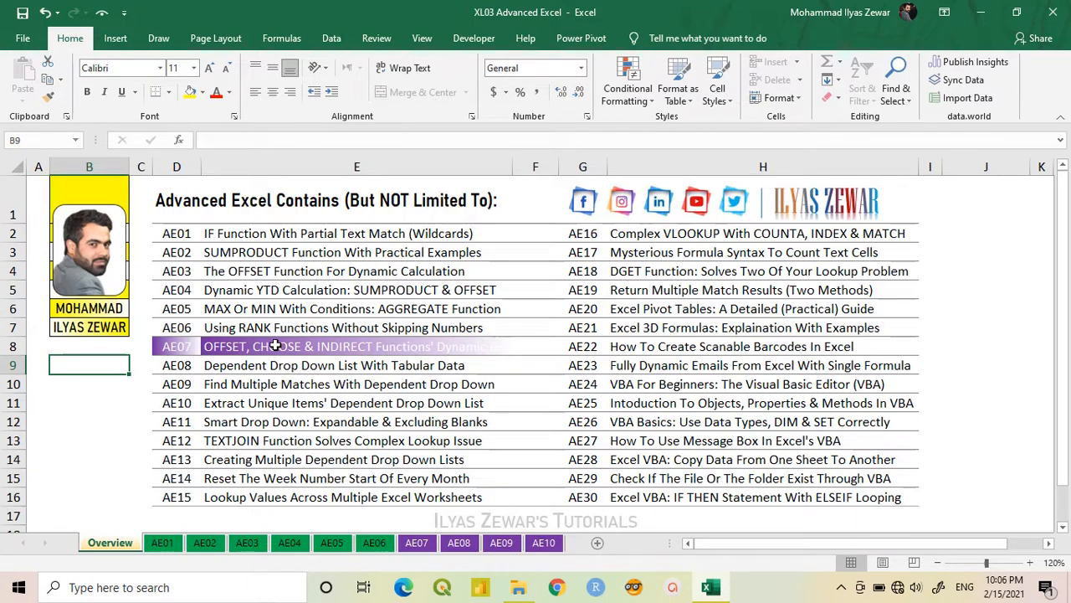
# Open the AE07 sheet and examine the choices in cell I4's drop-down under OFFSET's List
pyautogui.click(417, 542)
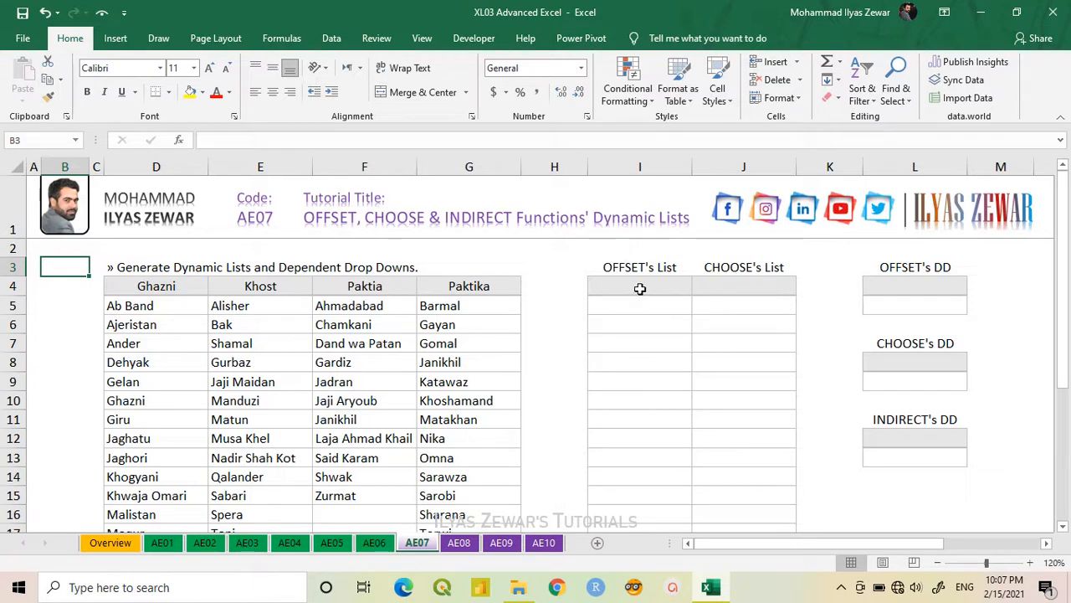
pyautogui.click(639, 288)
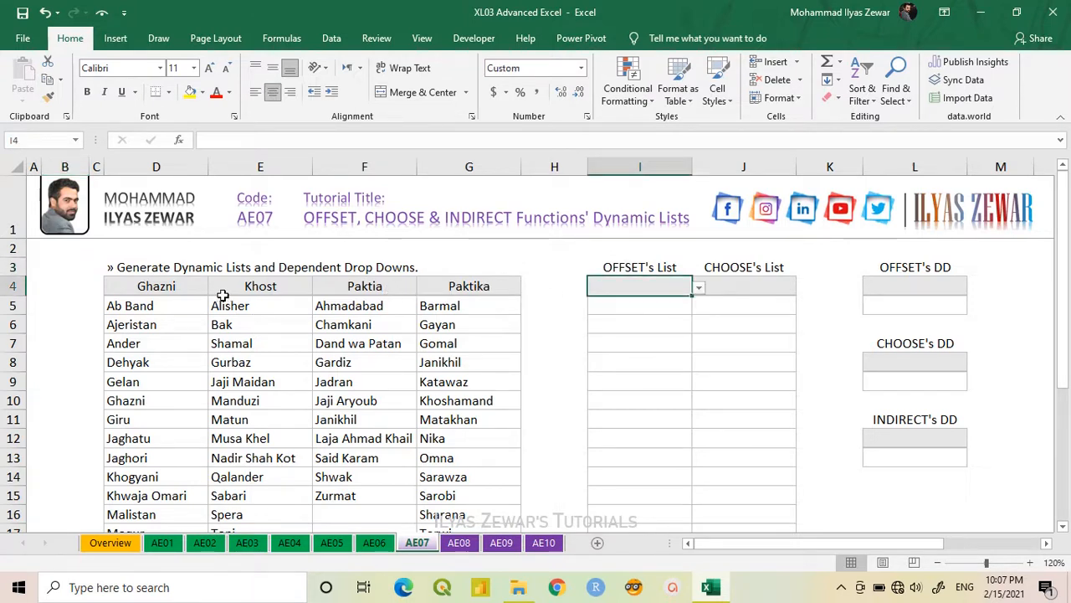
pyautogui.click(700, 288)
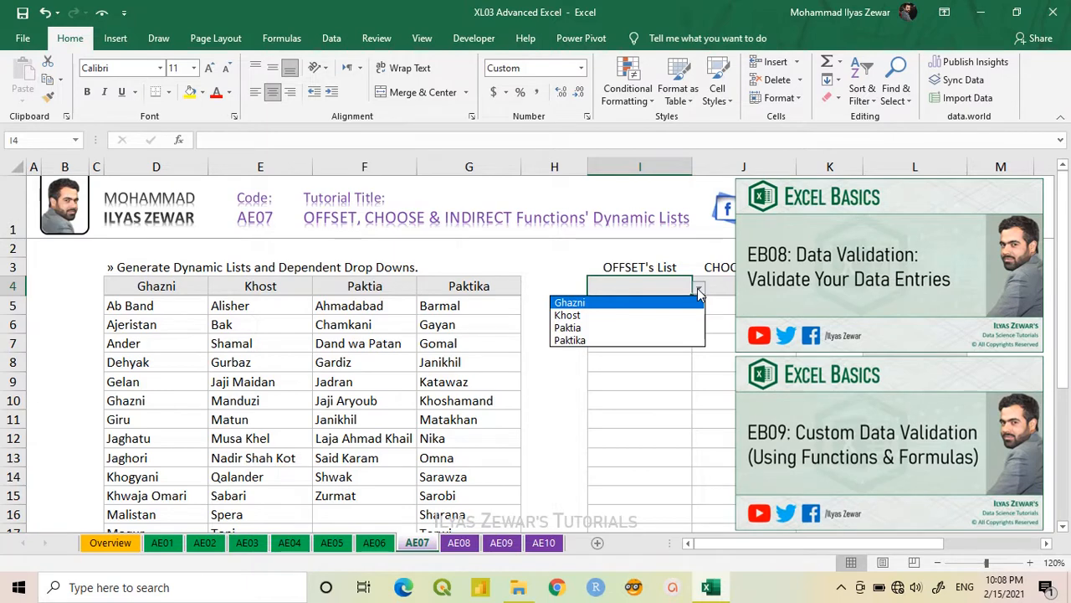
pyautogui.click(700, 290)
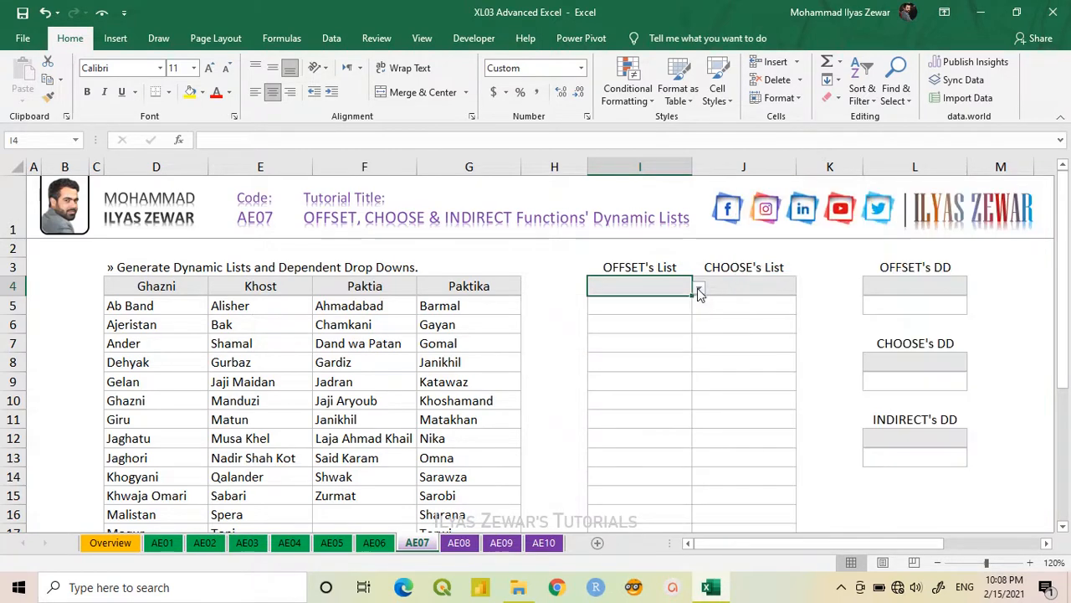
# Start an OFFSET formula in I5 with D5 as the reference and the rows argument left empty
pyautogui.click(652, 307)
pyautogui.write('=off')
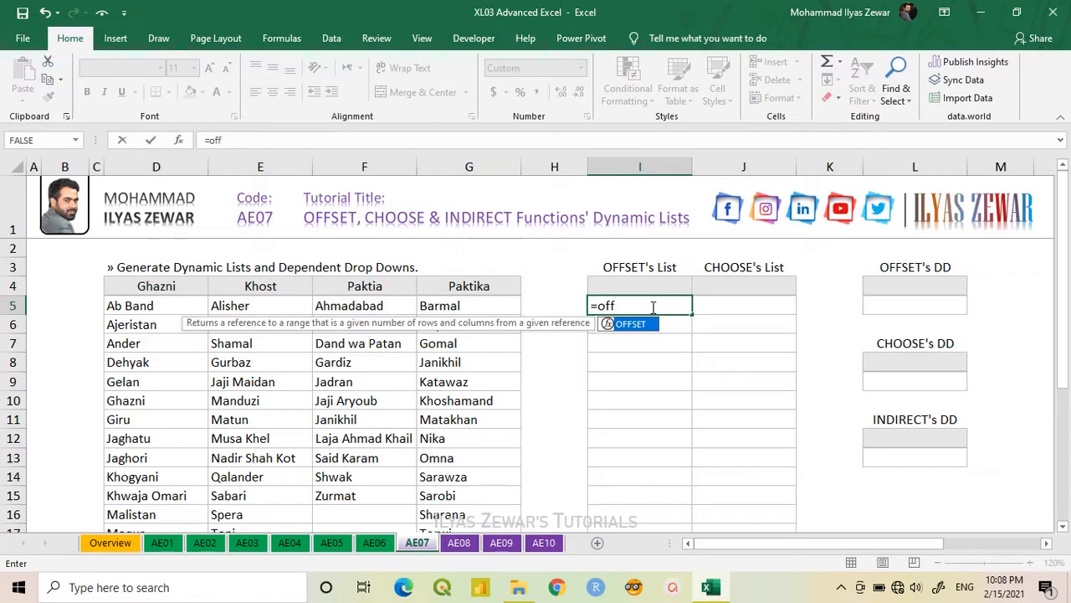
pyautogui.press('Tab')
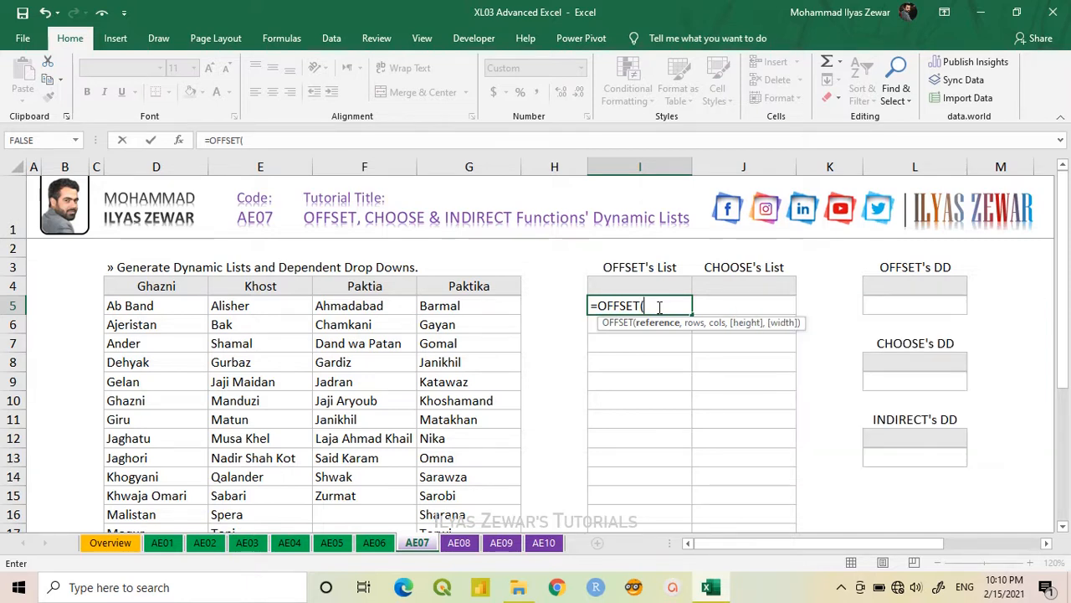
pyautogui.click(180, 308)
pyautogui.write(',')
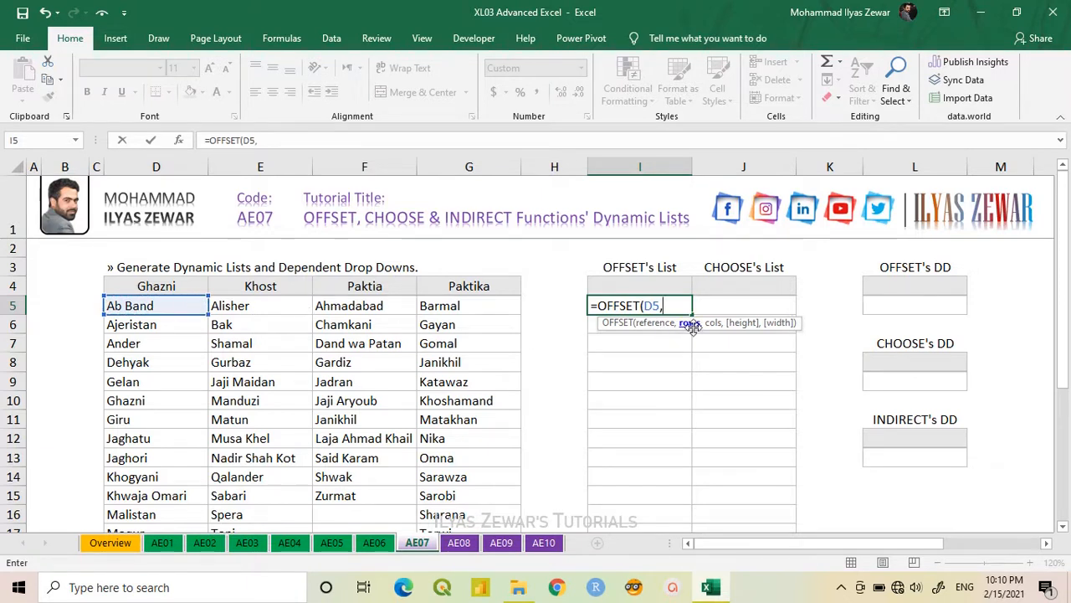
pyautogui.write(',')
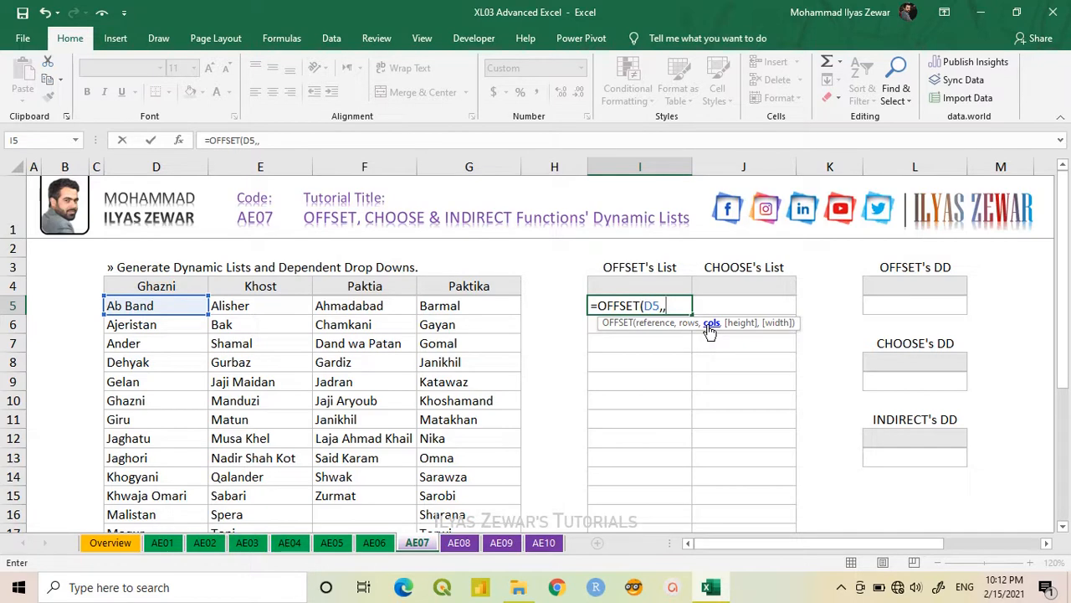
# Complete the I5 formula with MATCH($I$4,$D$4:$G$4,0)-1 as the OFFSET columns argument and enter it
pyautogui.write('match(')
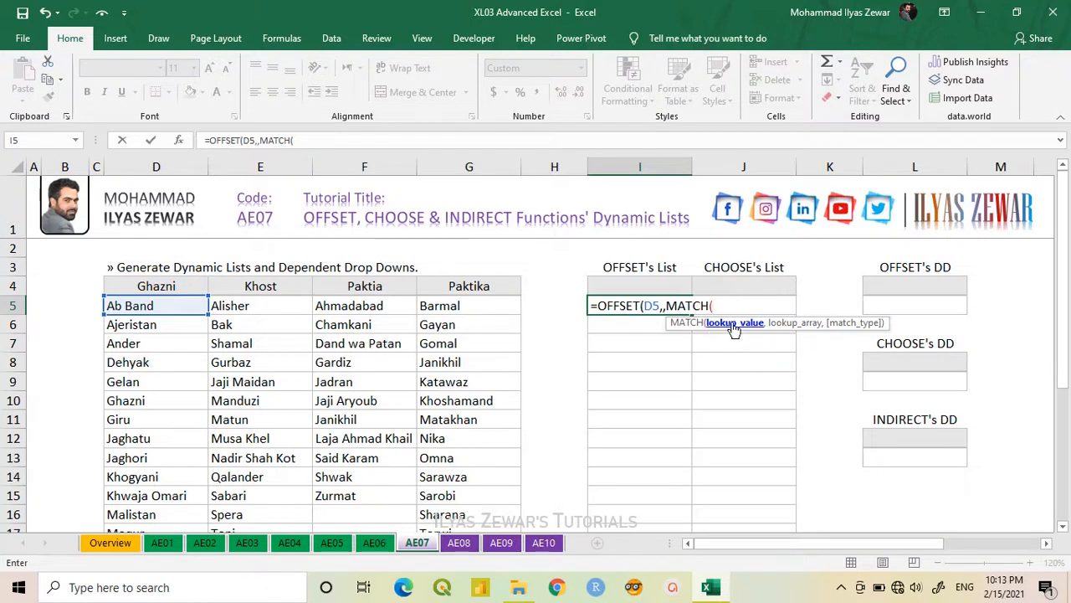
pyautogui.click(646, 285)
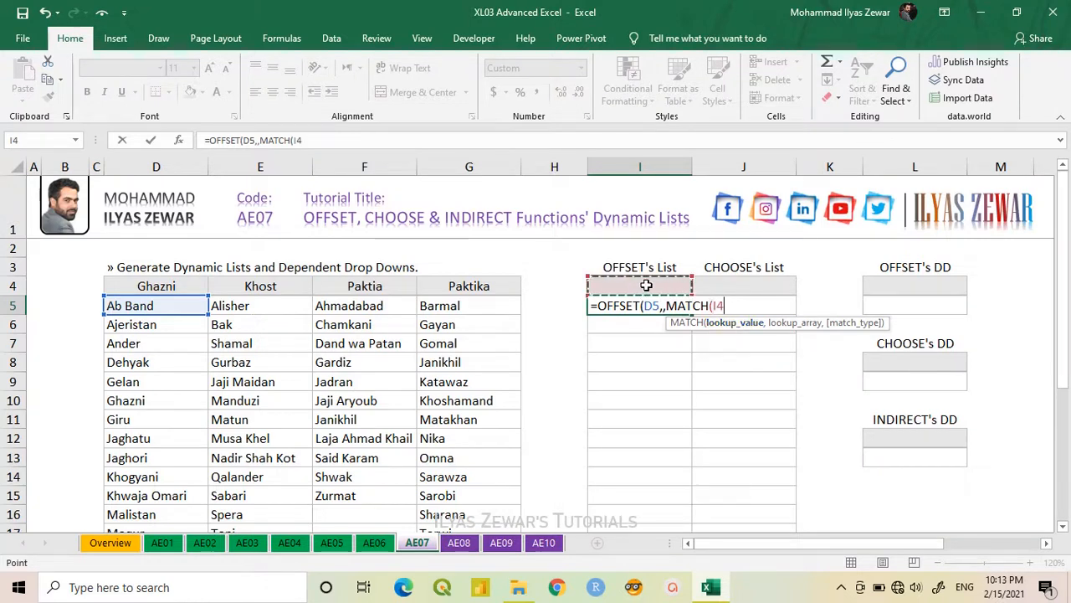
pyautogui.press('F4')
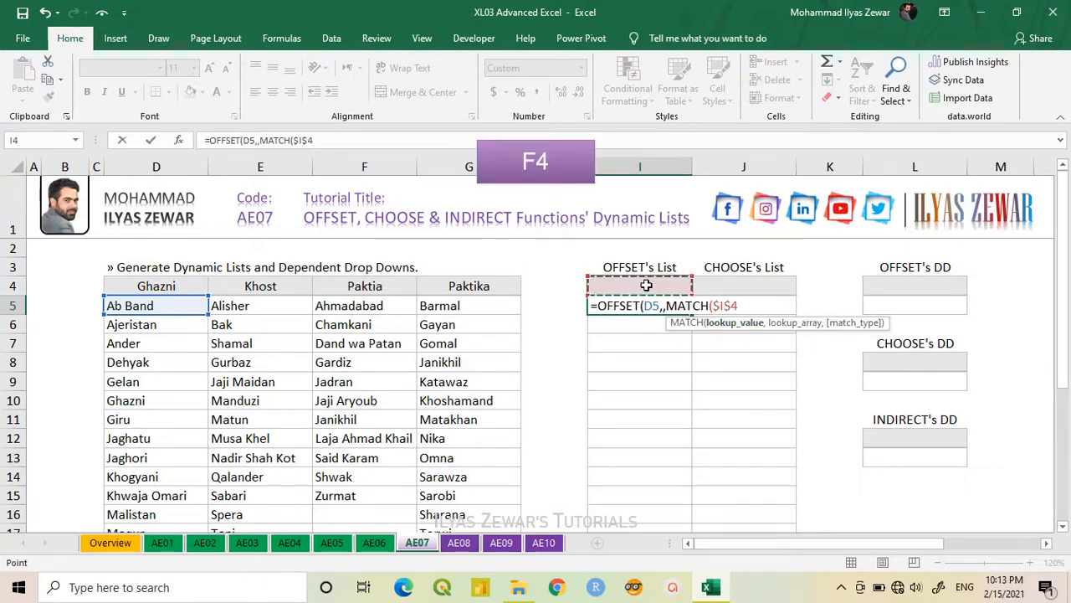
pyautogui.write(',')
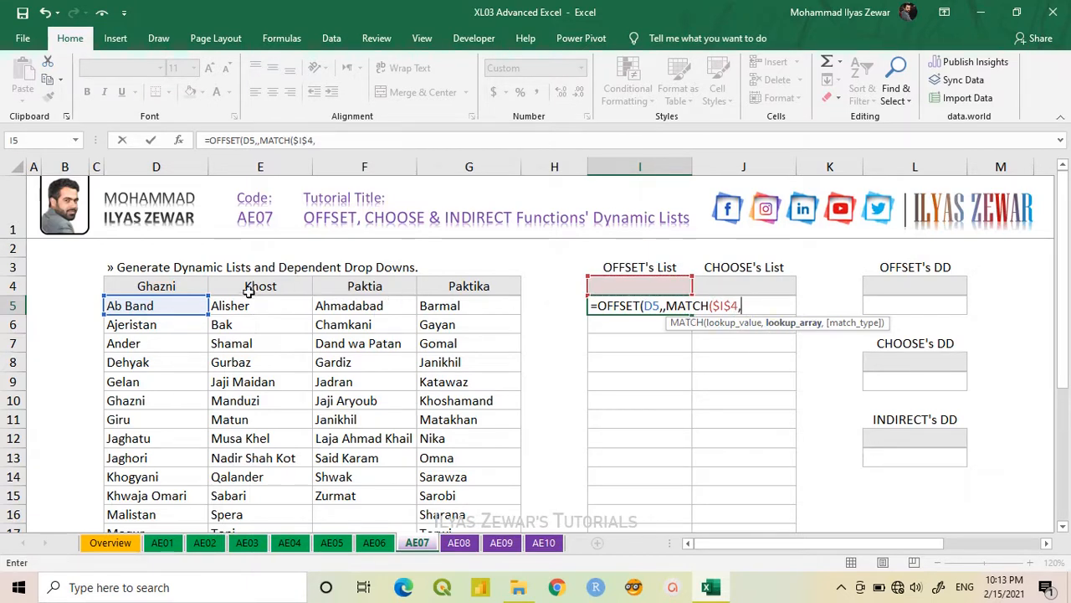
pyautogui.moveTo(194, 286); pyautogui.dragTo(450, 288)
pyautogui.press('F4')
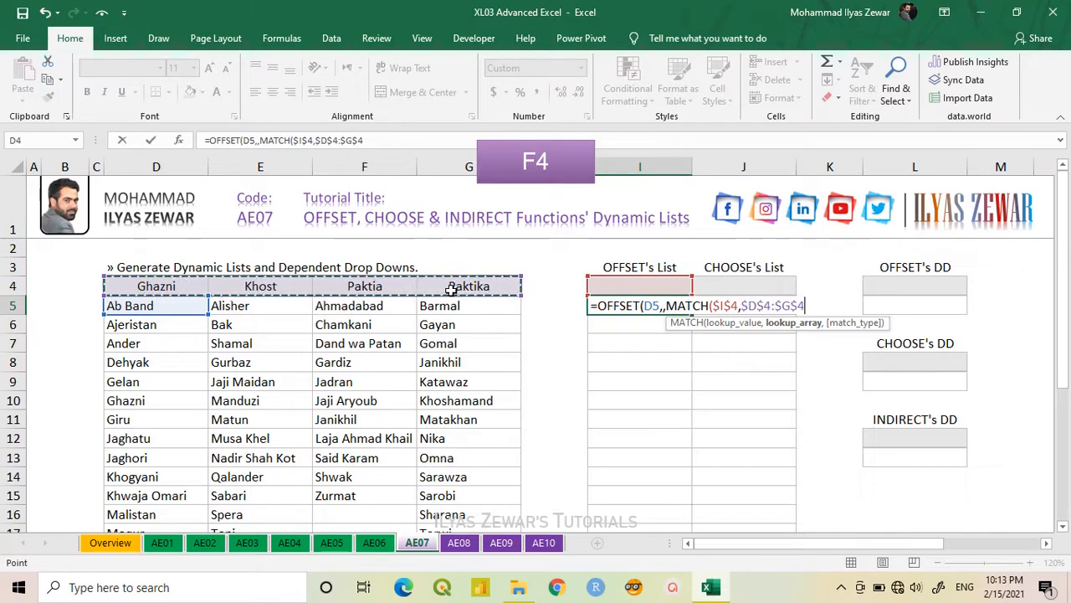
pyautogui.write(',')
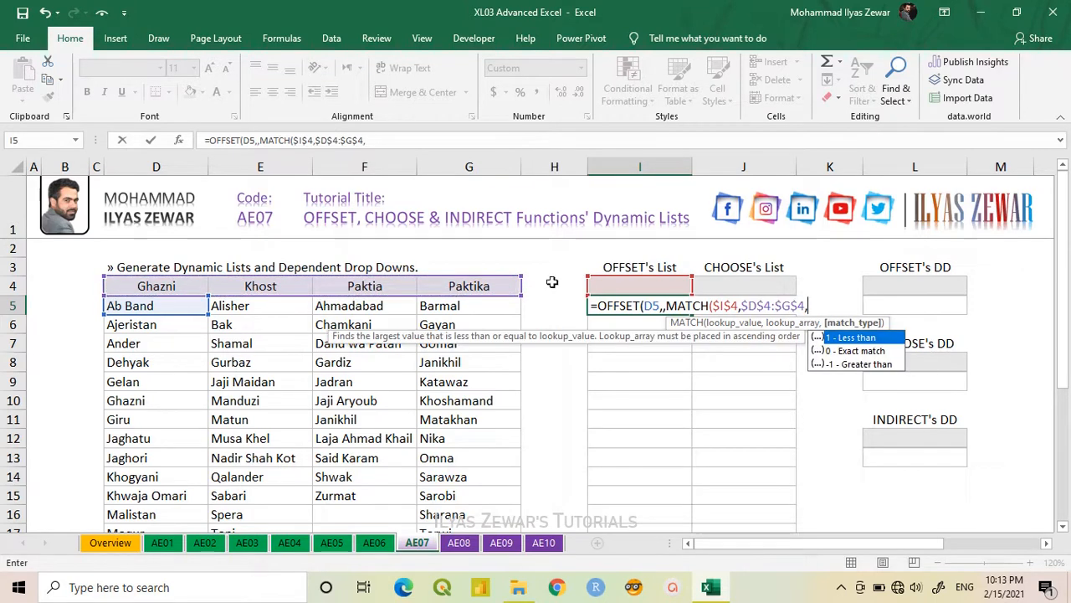
pyautogui.write('0')
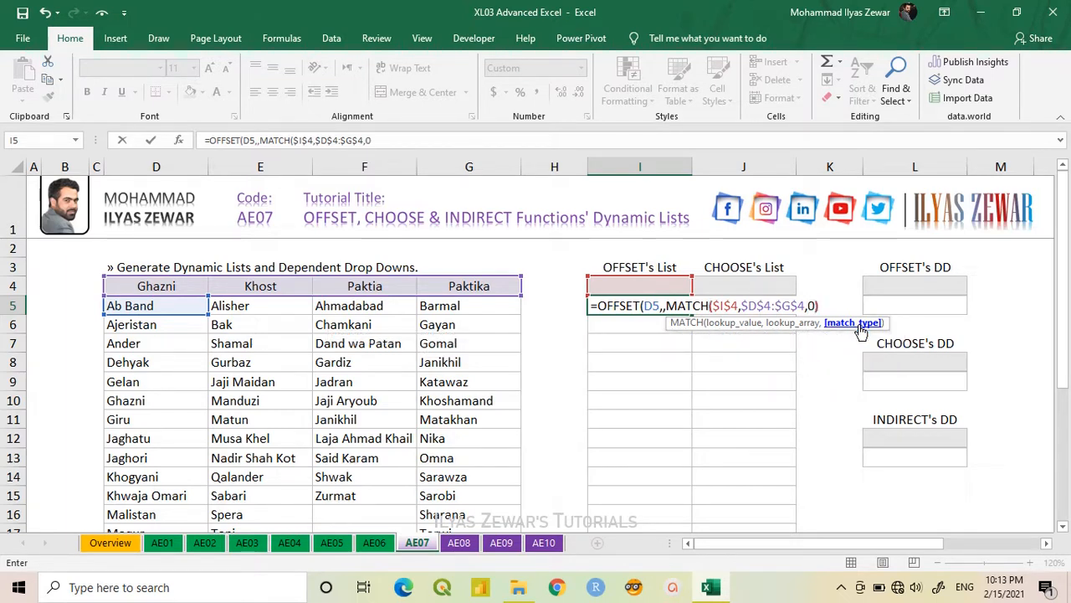
pyautogui.write(')-1')
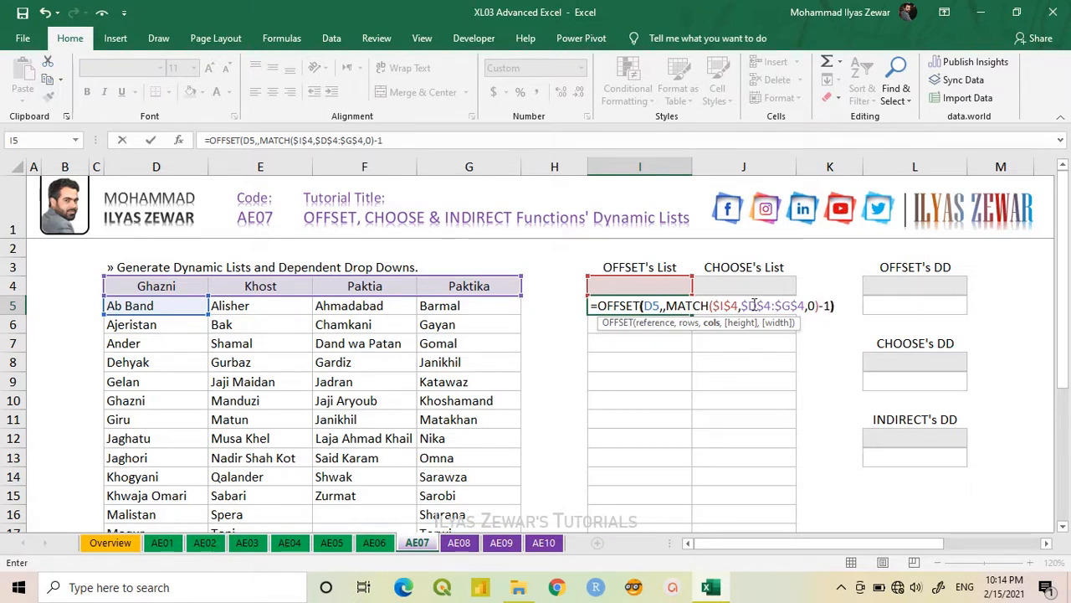
pyautogui.press('Return')
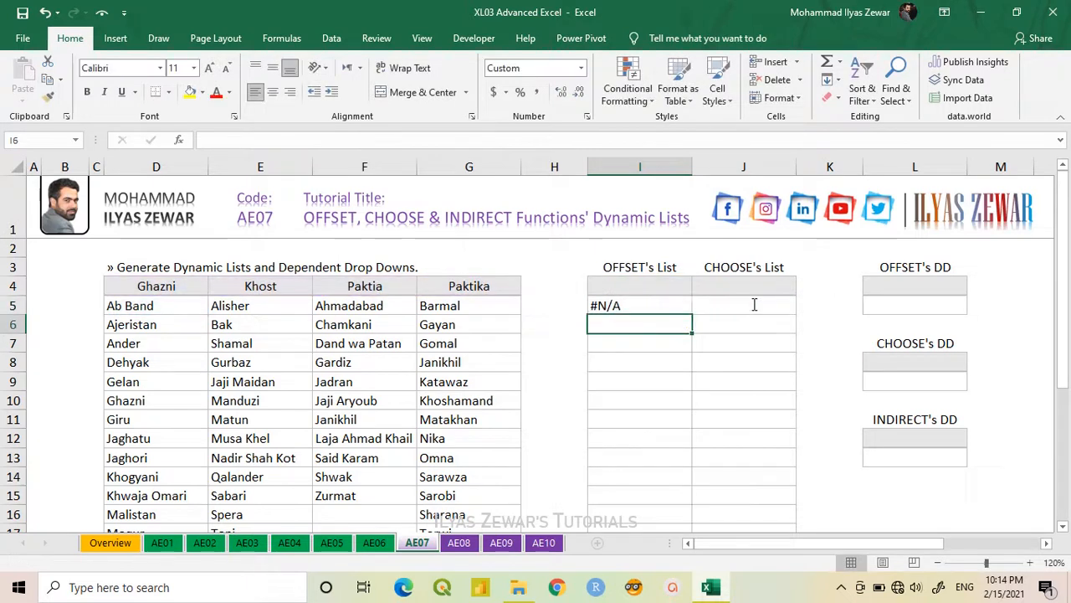
# Choose Khost in cell I4 and fill the I5 OFFSET formula down through I23
pyautogui.click(674, 288)
pyautogui.click(699, 288)
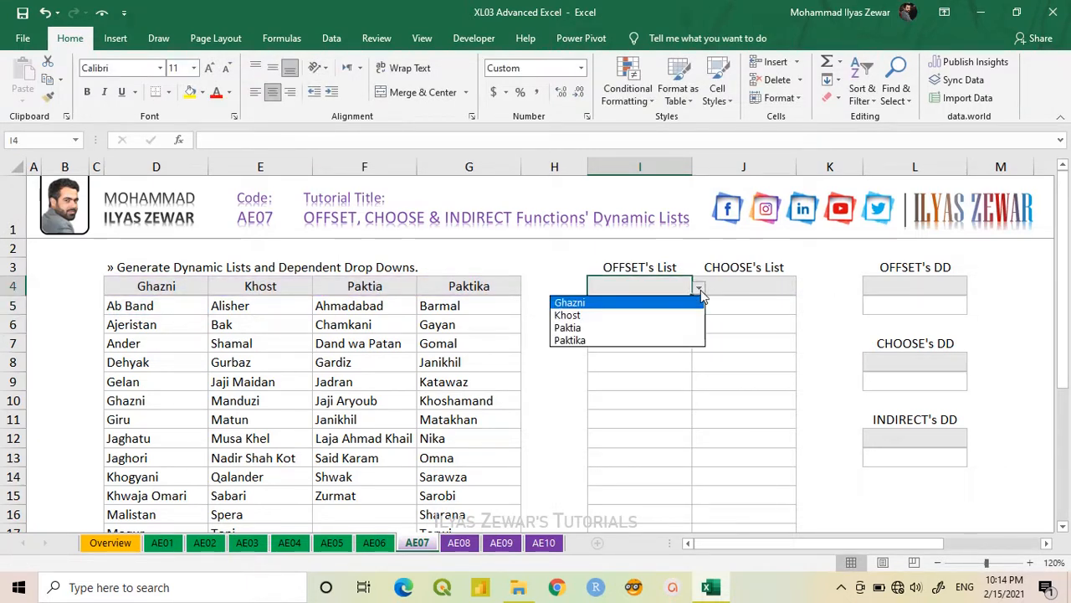
pyautogui.click(674, 315)
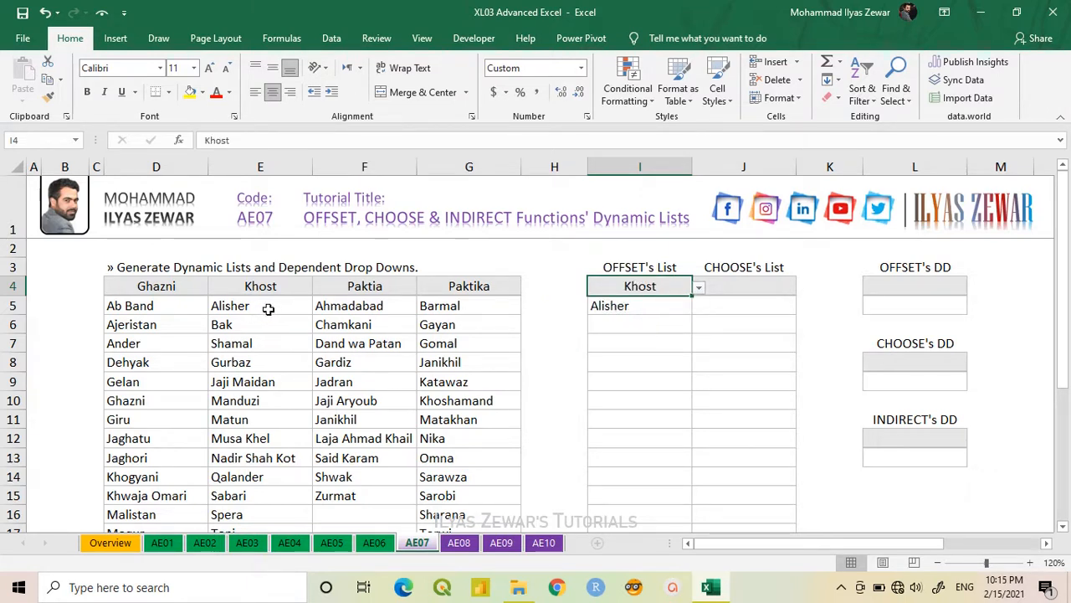
pyautogui.click(646, 308)
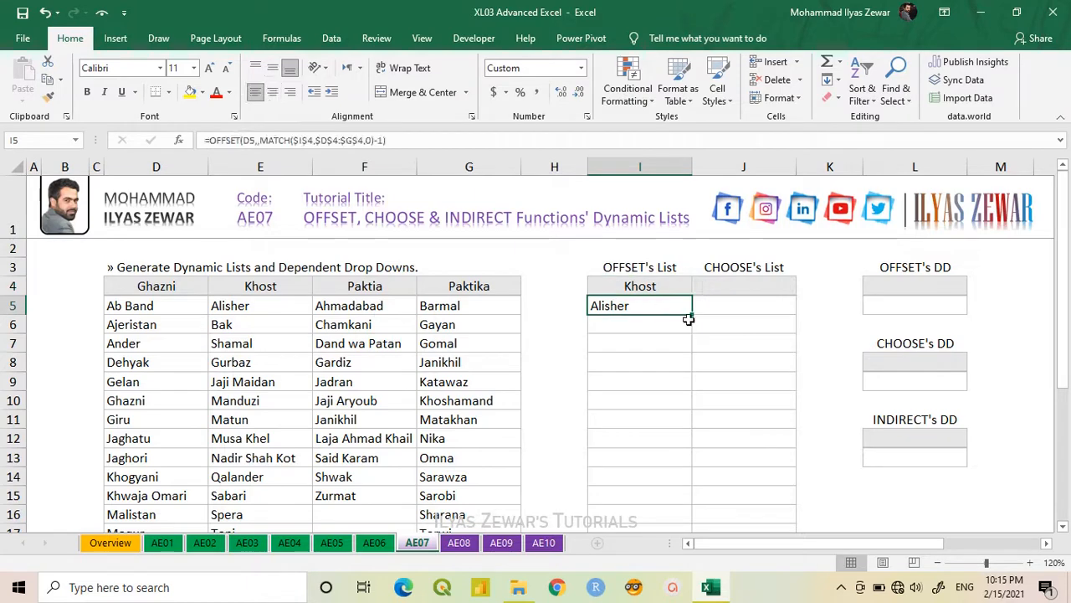
pyautogui.moveTo(695, 317); pyautogui.dragTo(670, 473)
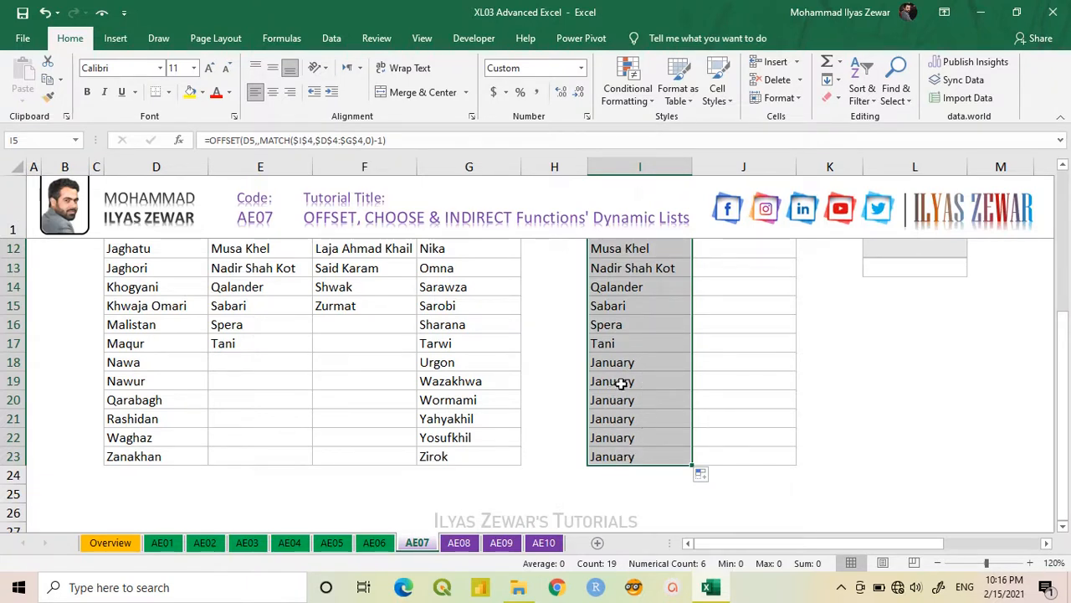
# Apply the custom number format ;; to I5:I23 to hide the zero values
pyautogui.click(588, 118)
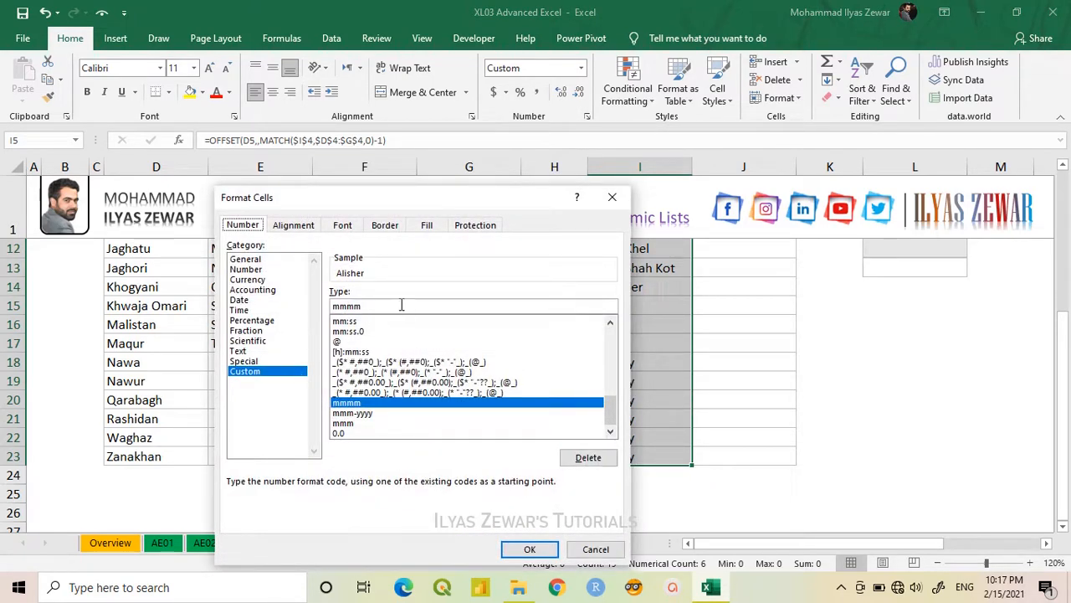
pyautogui.moveTo(399, 305); pyautogui.dragTo(309, 304)
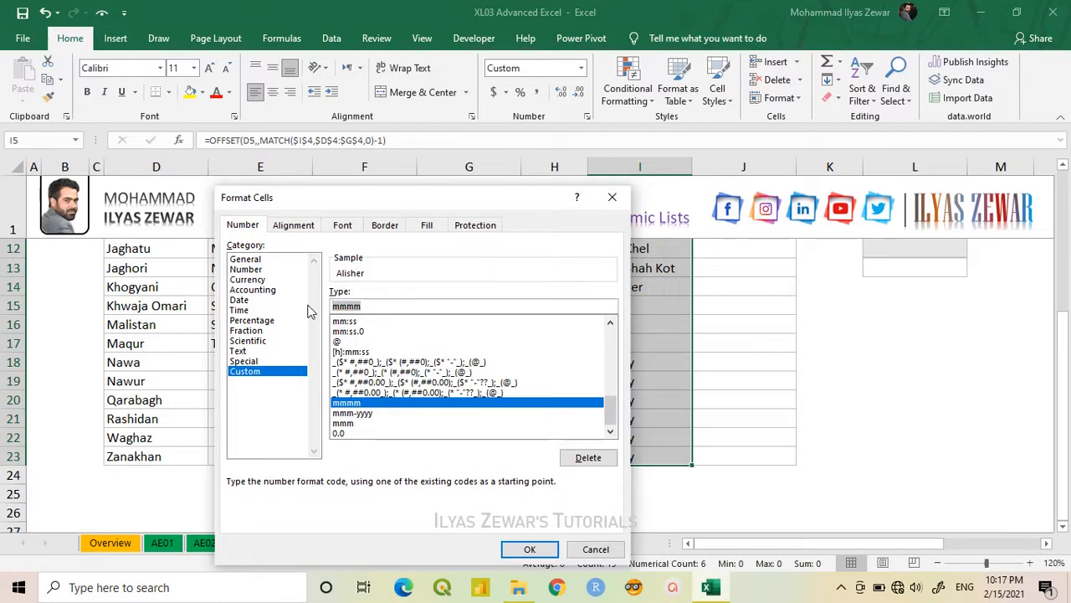
pyautogui.write(';;;')
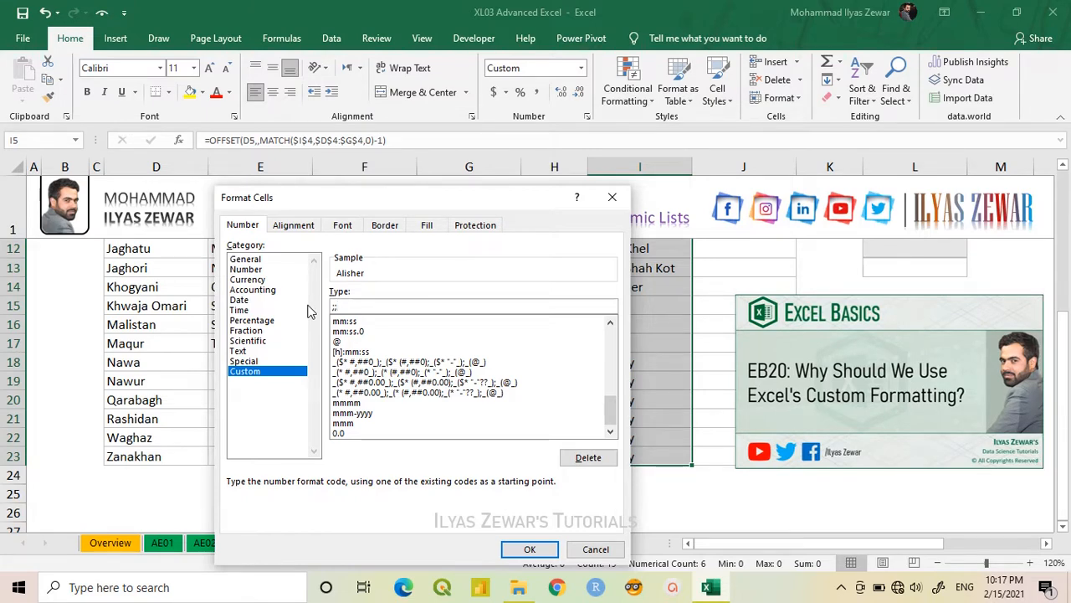
pyautogui.click(539, 554)
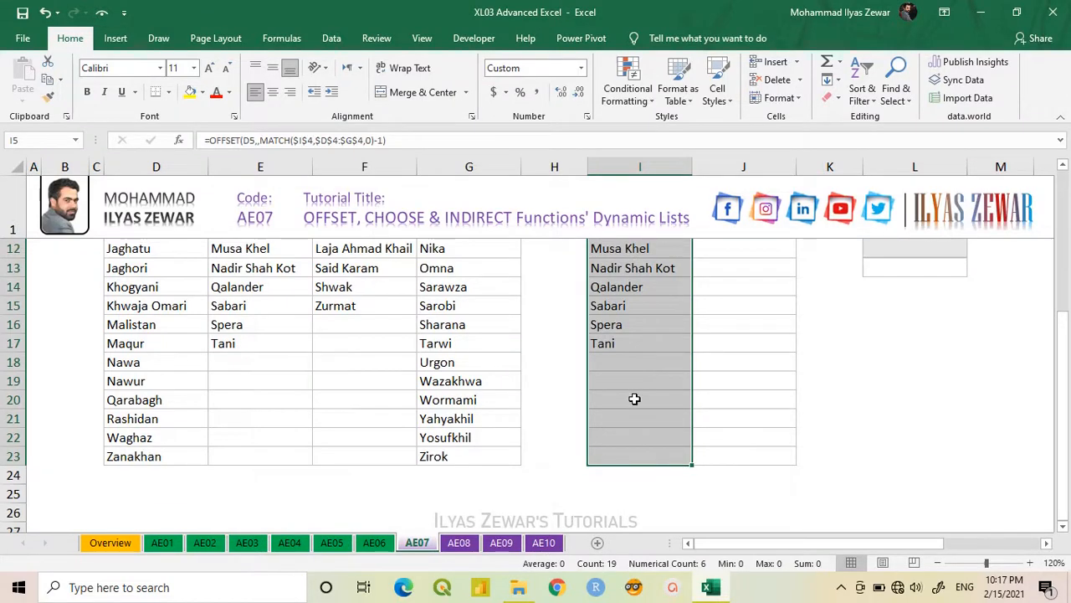
# Test the dynamic OFFSET list by setting cell I4 to Ghazni and then to Paktika
pyautogui.scroll(4, 634, 398)
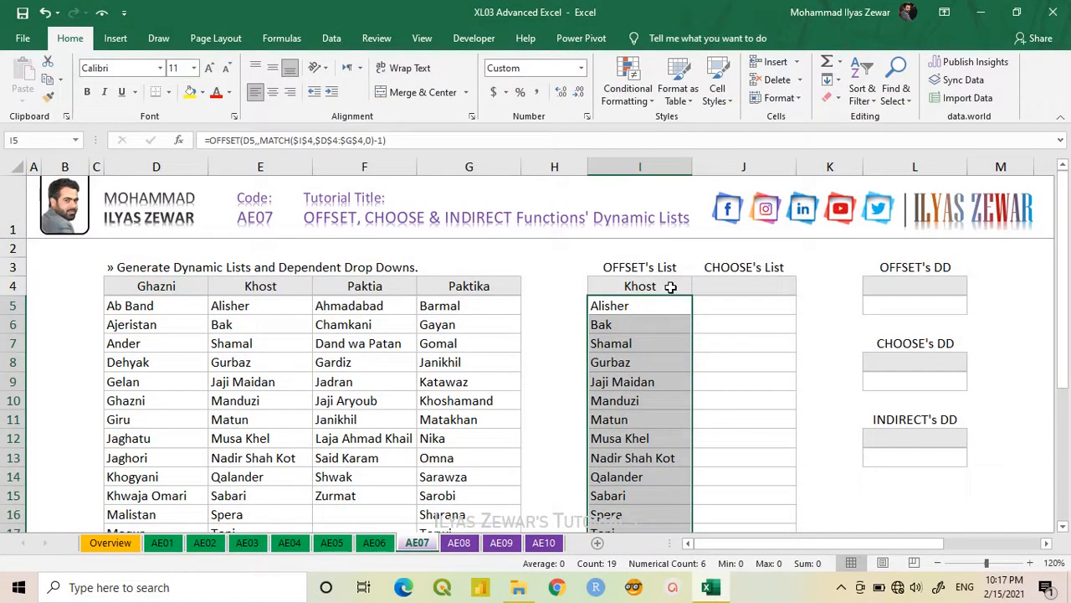
pyautogui.click(671, 287)
pyautogui.click(698, 287)
pyautogui.click(679, 303)
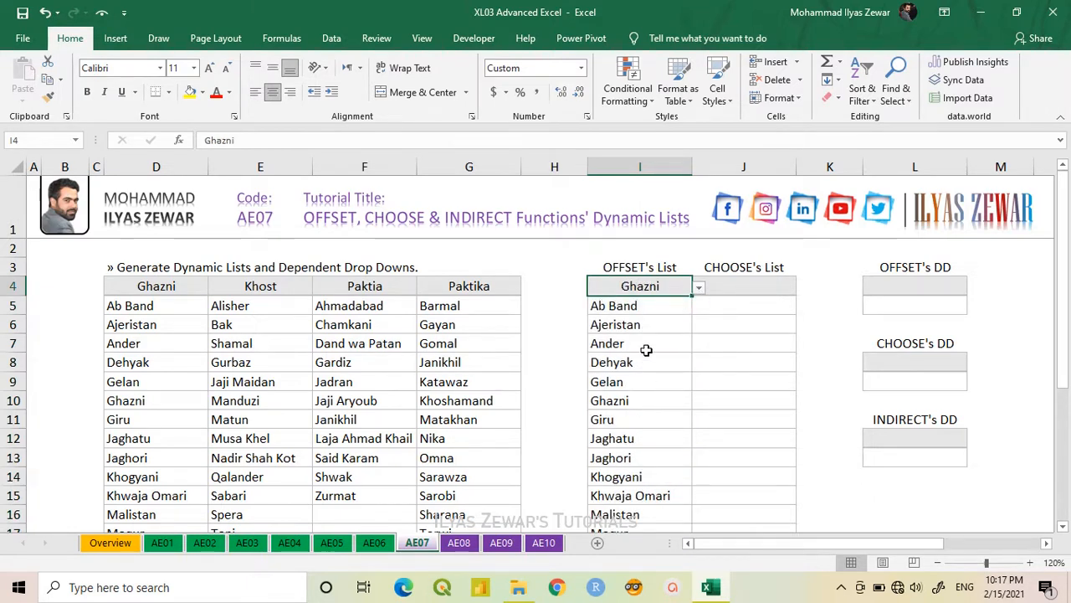
pyautogui.click(699, 288)
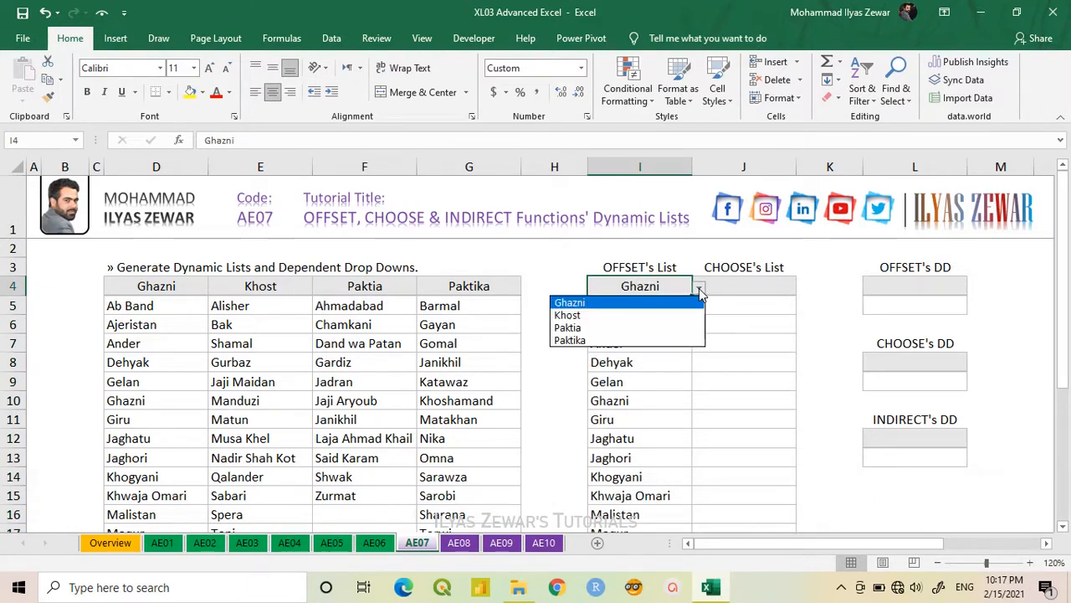
pyautogui.click(653, 340)
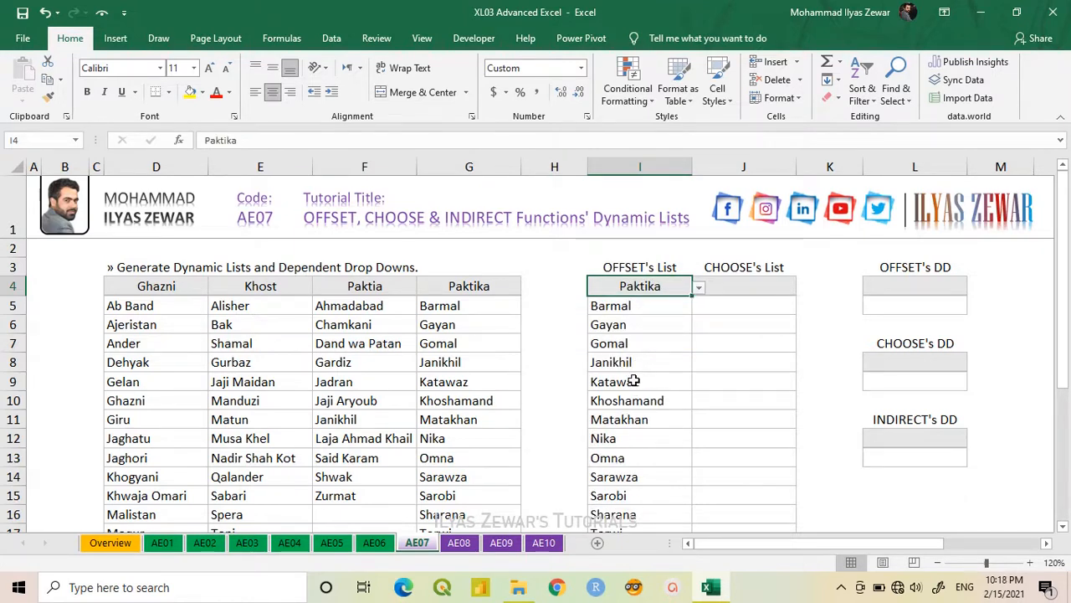
# Start a CHOOSE formula in J5 whose index number is a MATCH with $J$4 as the lookup value
pyautogui.click(748, 308)
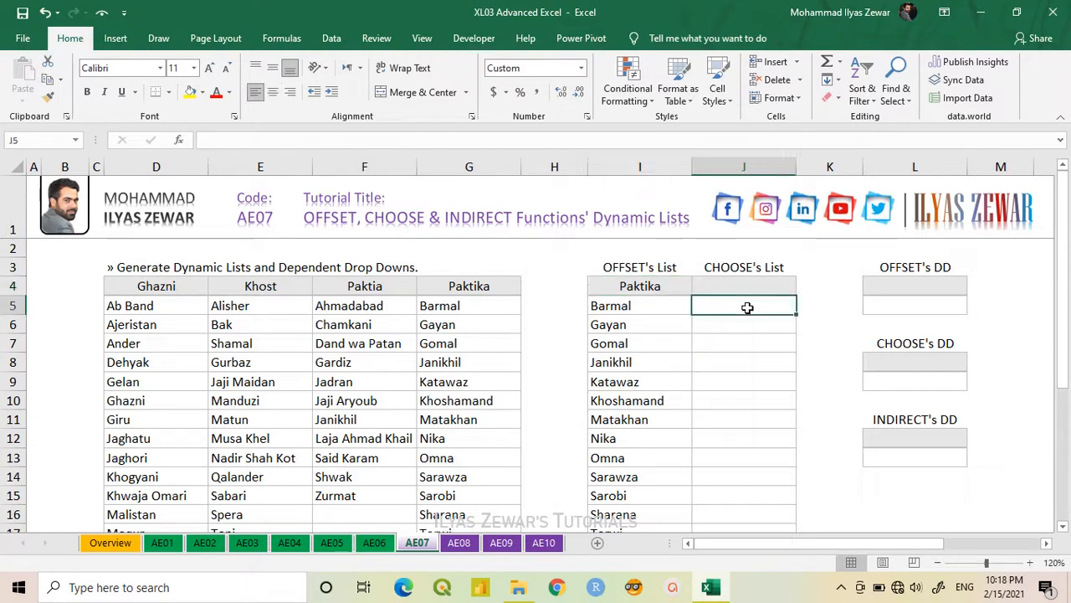
pyautogui.write('=choo')
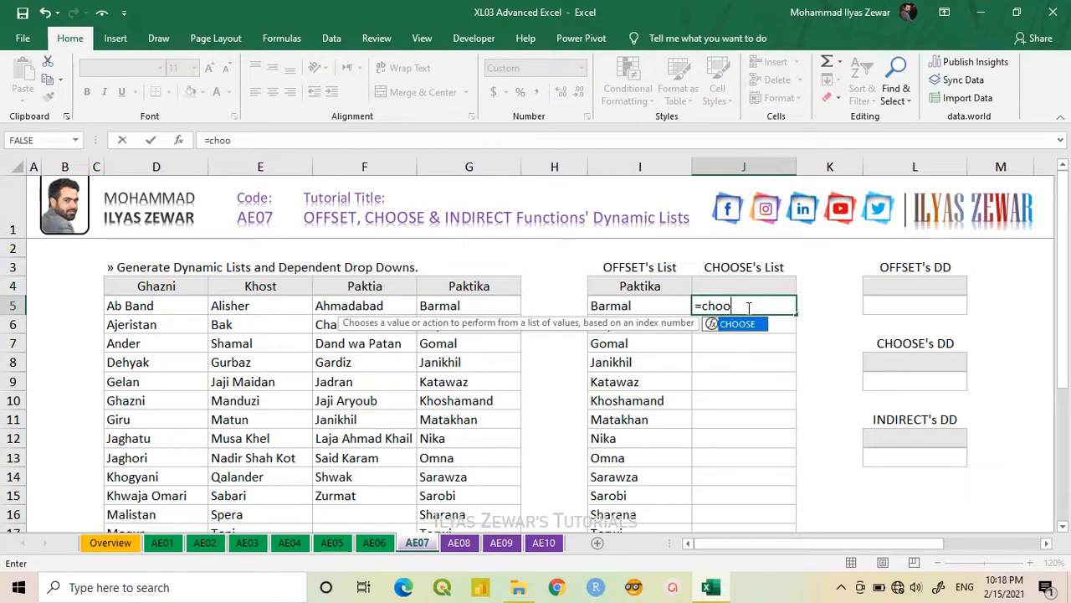
pyautogui.press('Tab')
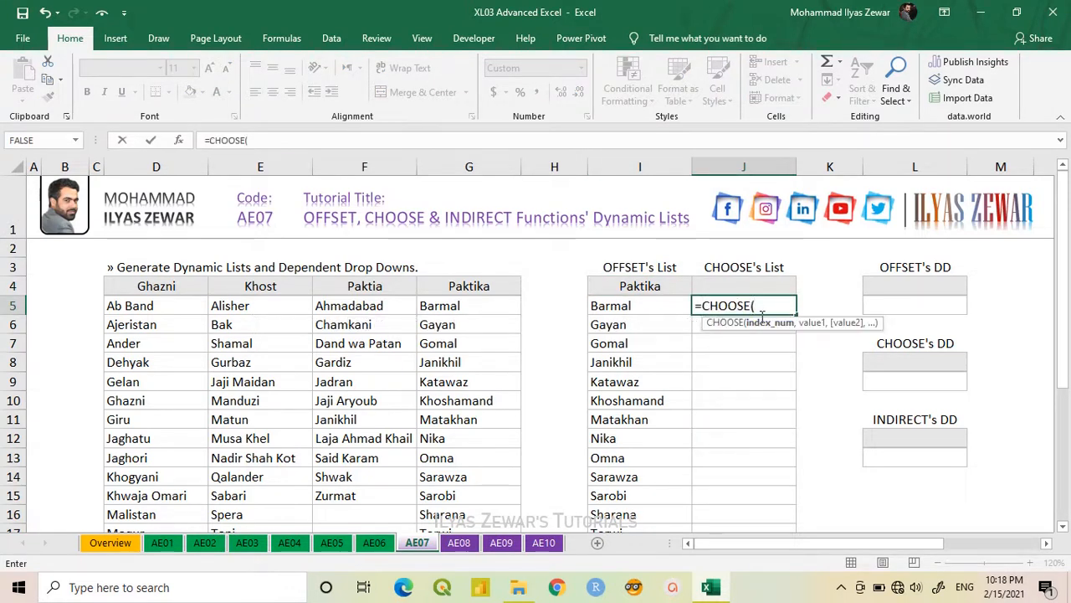
pyautogui.write('mat')
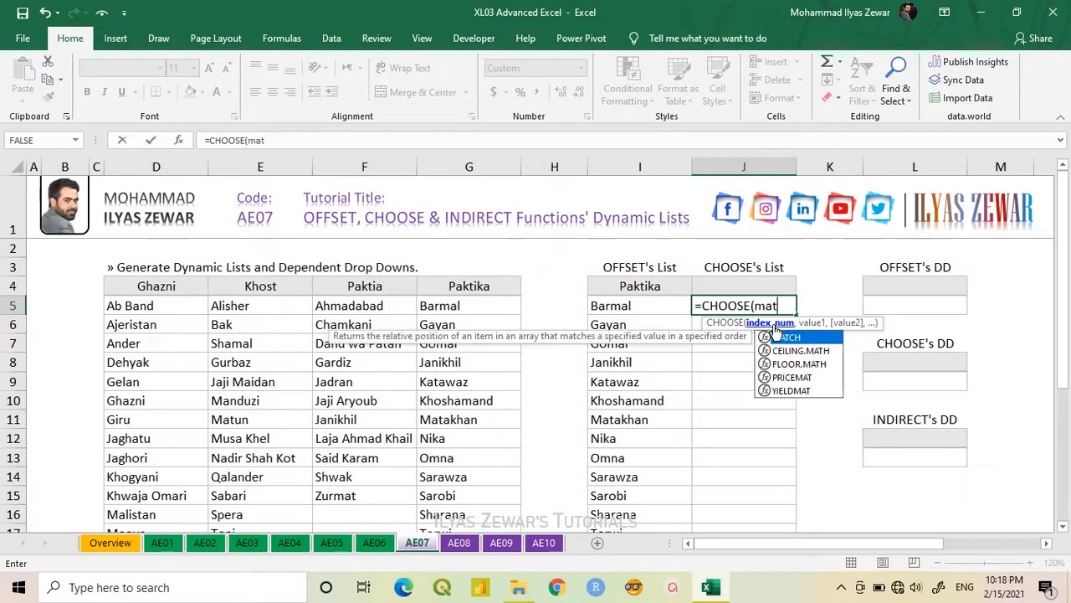
pyautogui.press('Tab')
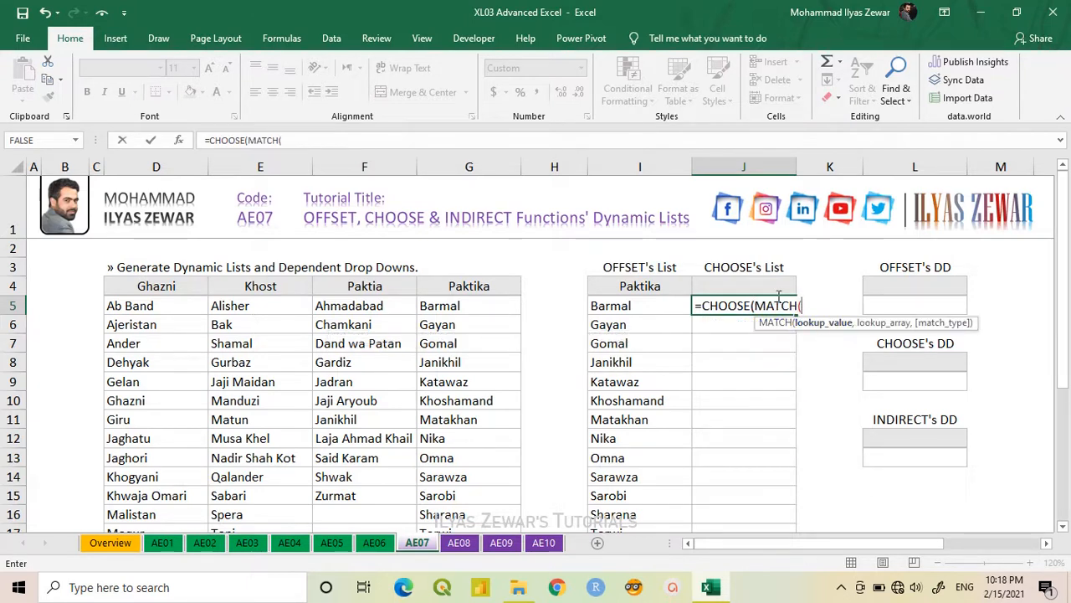
pyautogui.click(745, 284)
pyautogui.press('F4')
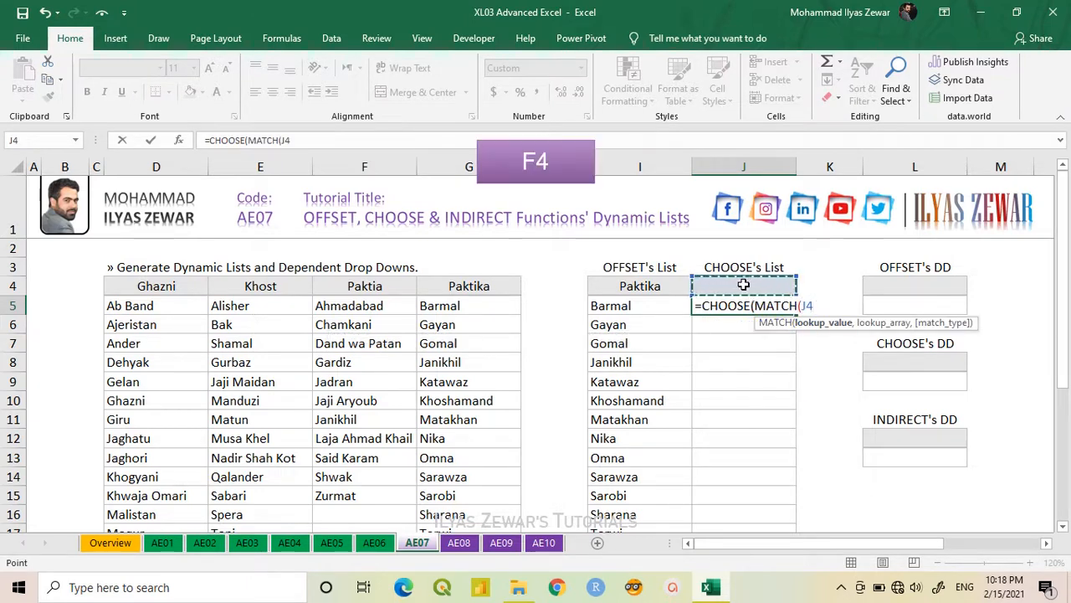
pyautogui.press('F4')
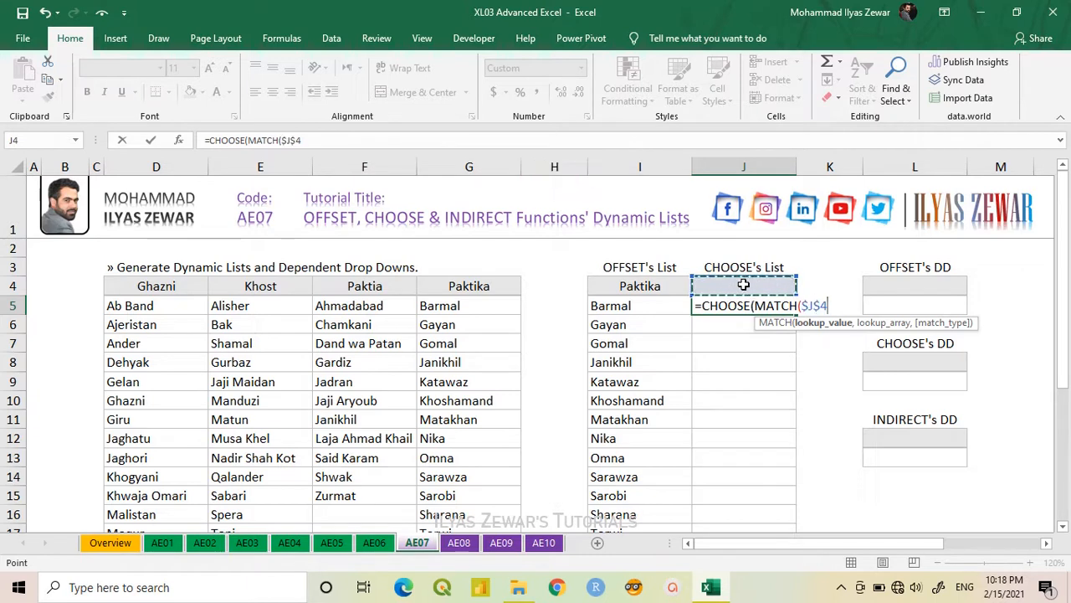
pyautogui.write(',')
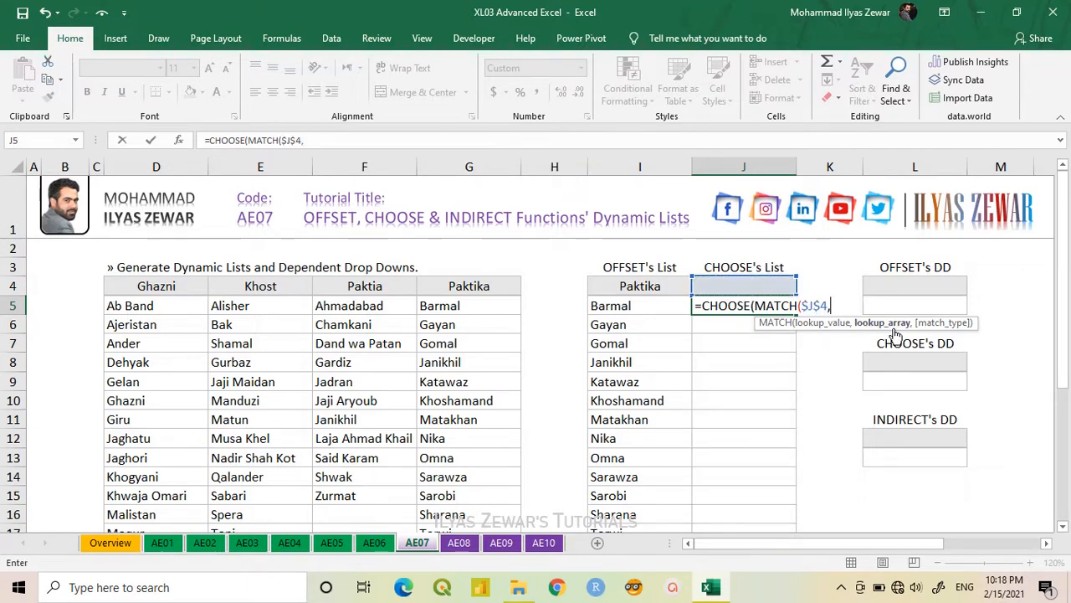
# Complete the MATCH inside the J5 formula with $D$4:$G$4 as the lookup array and 0 for exact match
pyautogui.moveTo(191, 284); pyautogui.dragTo(446, 289)
pyautogui.press('F4')
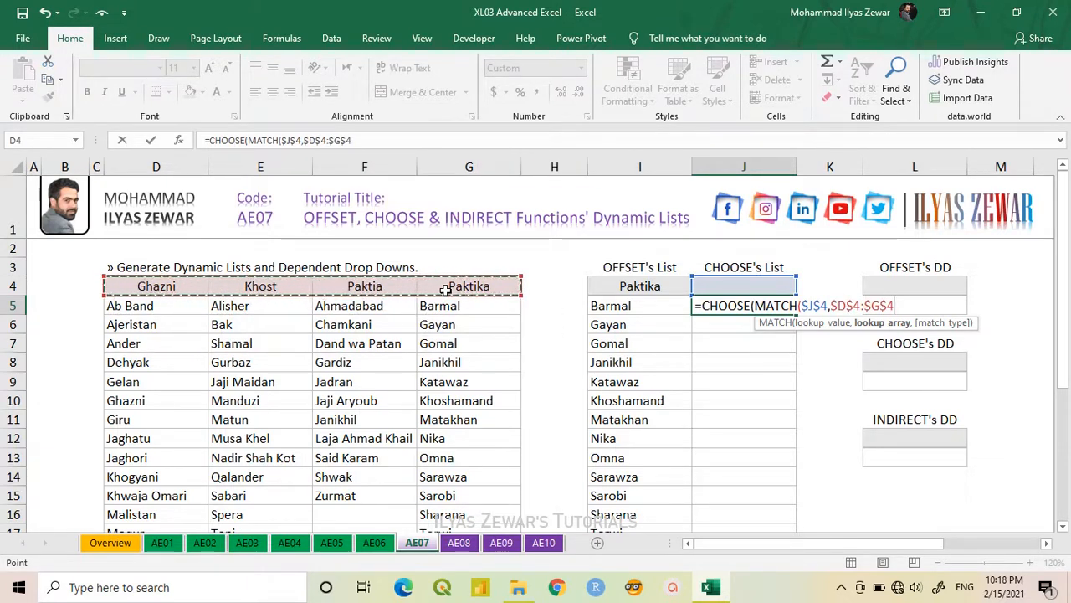
pyautogui.write(',')
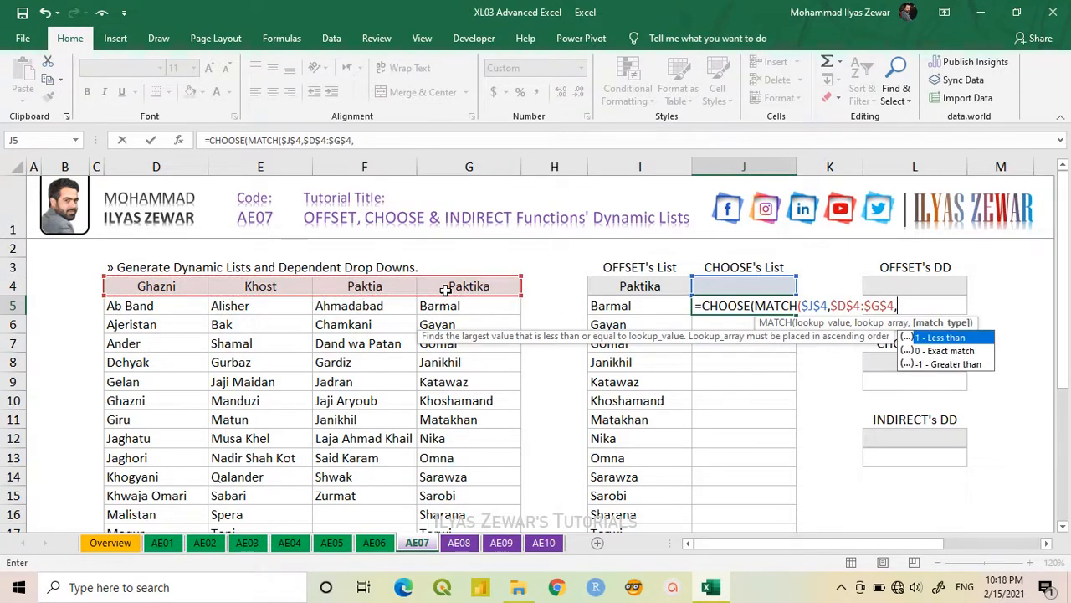
pyautogui.doubleClick(925, 352)
pyautogui.write(')')
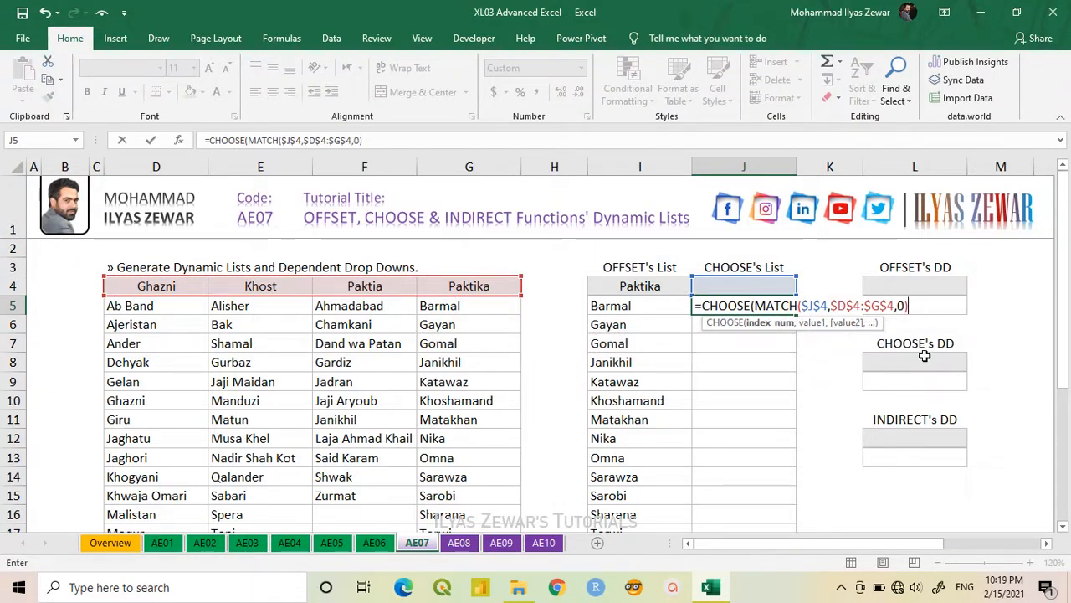
pyautogui.write(',')
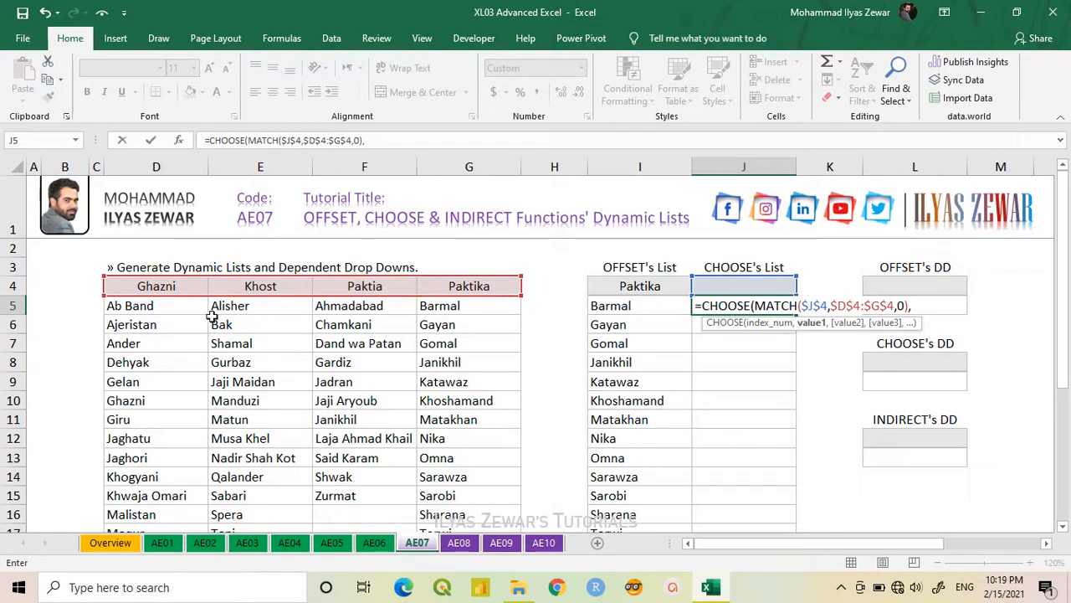
# Supply D5, E5, F5 and G5 as the CHOOSE values in the J5 formula and enter it
pyautogui.click(179, 309)
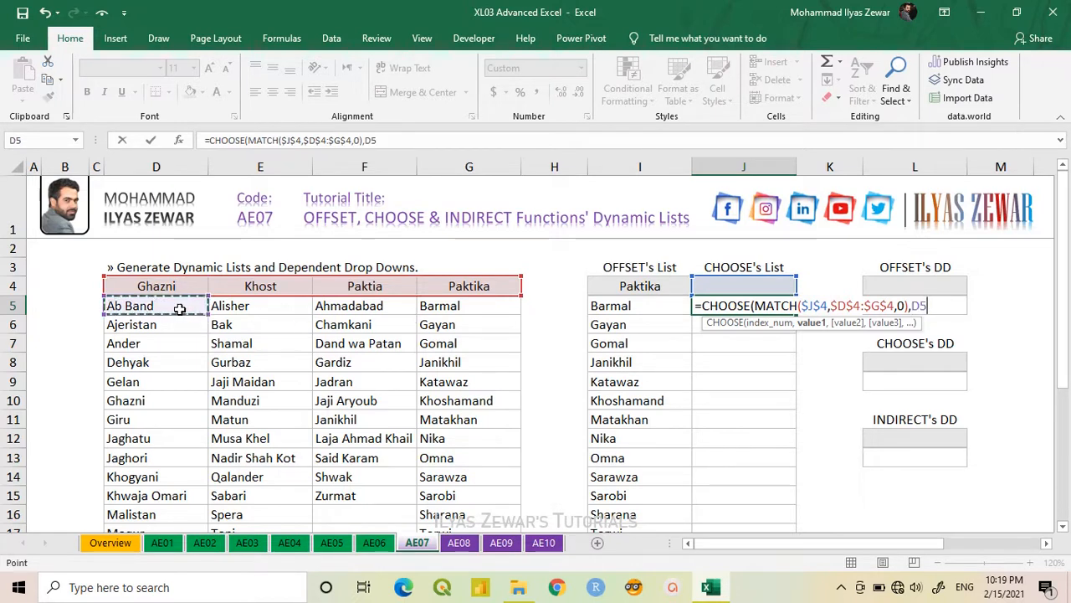
pyautogui.write(',')
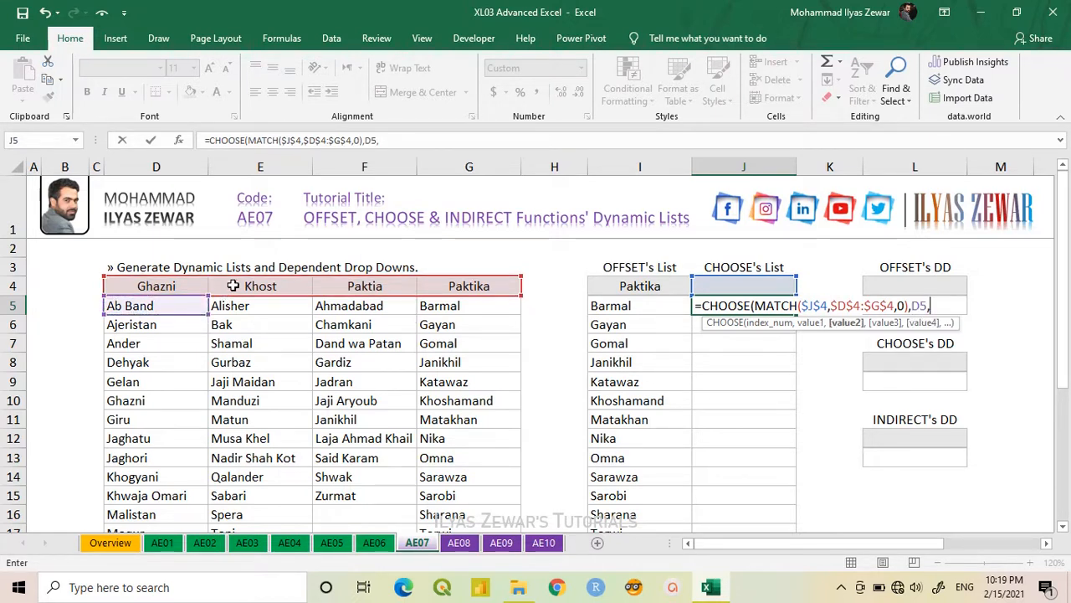
pyautogui.click(259, 308)
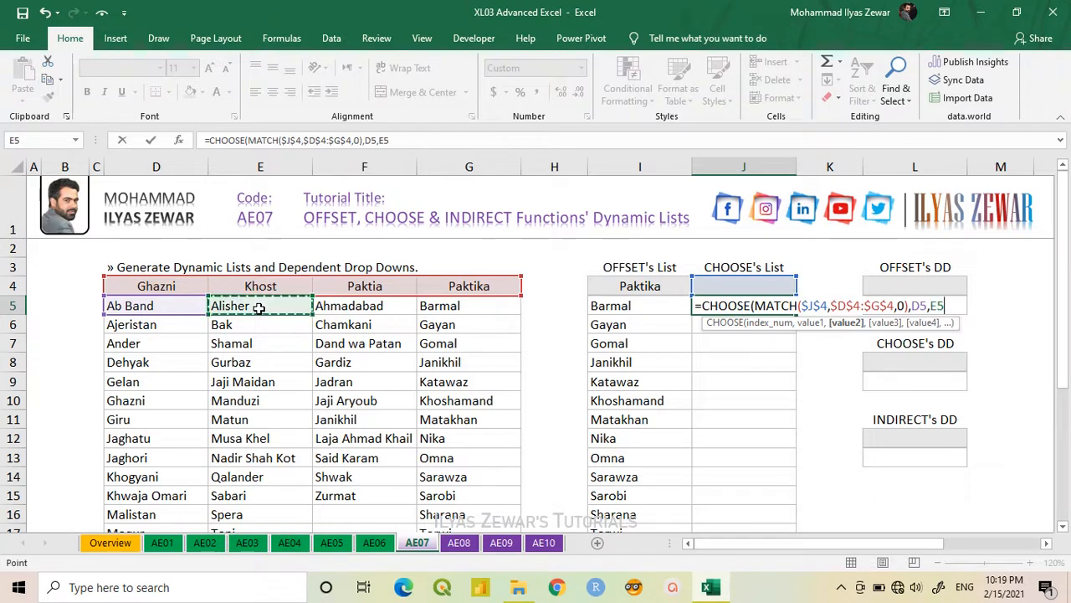
pyautogui.write(',')
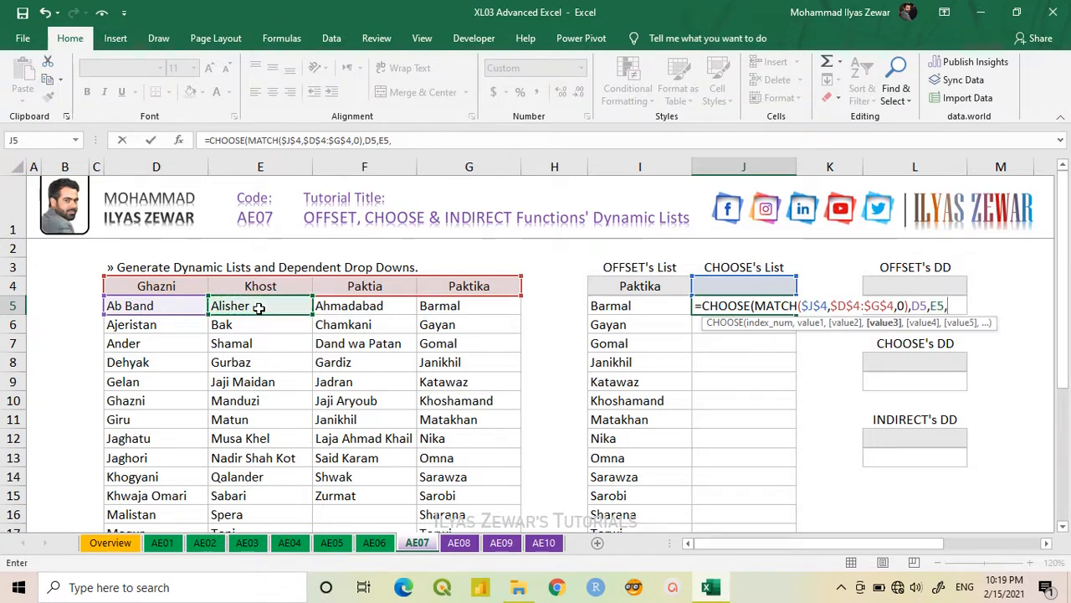
pyautogui.click(355, 306)
pyautogui.write(',')
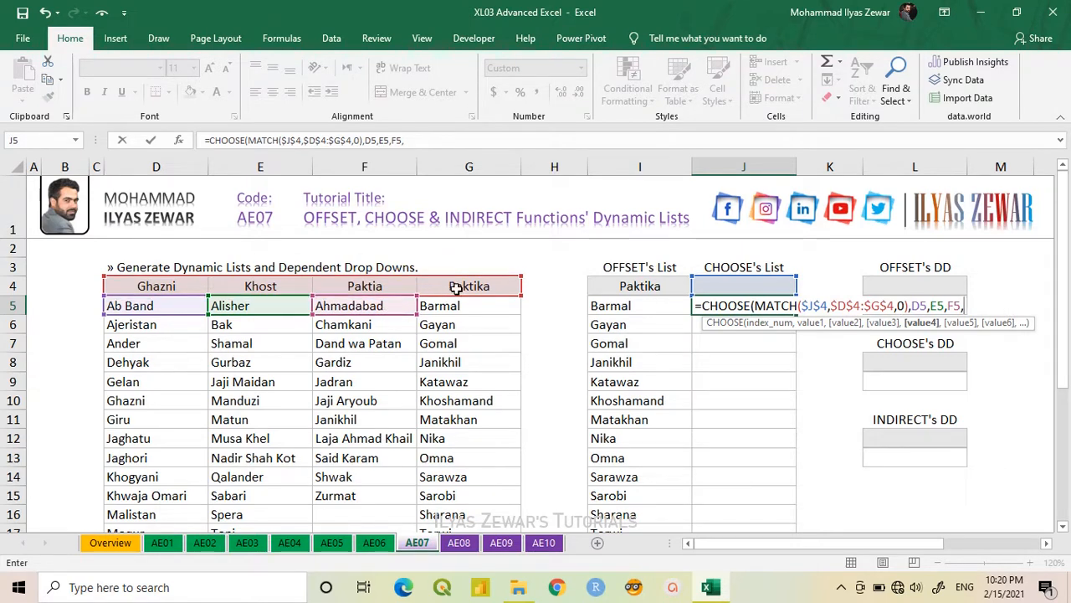
pyautogui.click(478, 308)
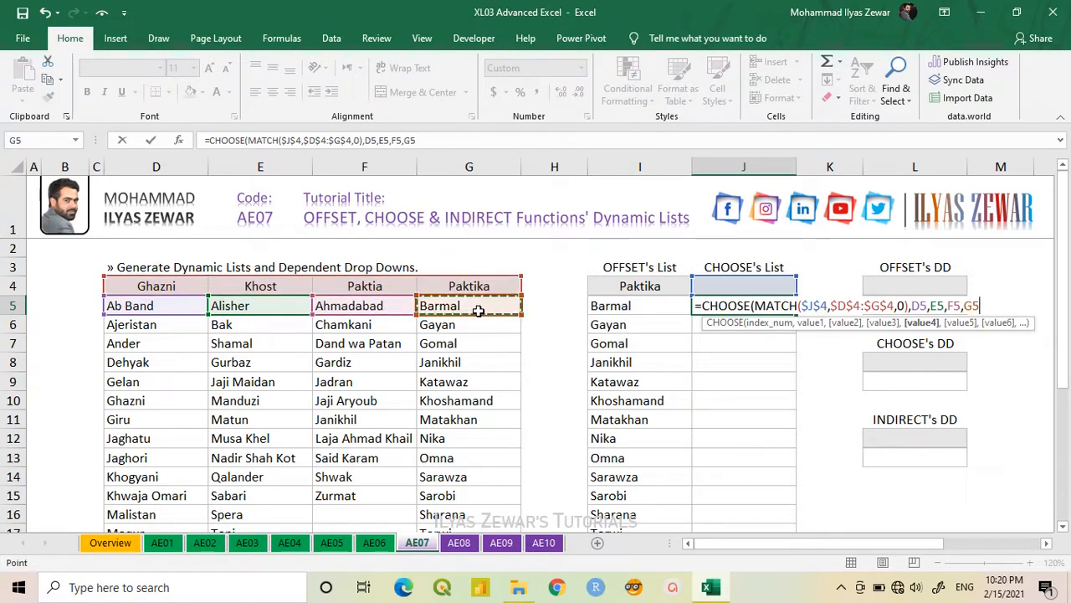
pyautogui.write(')')
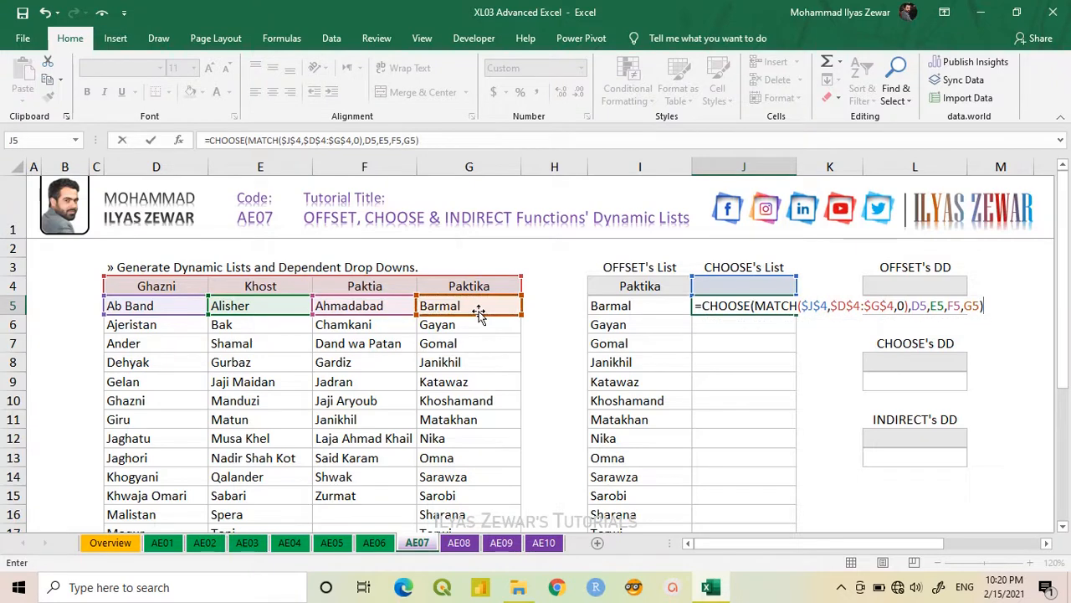
pyautogui.press('Return')
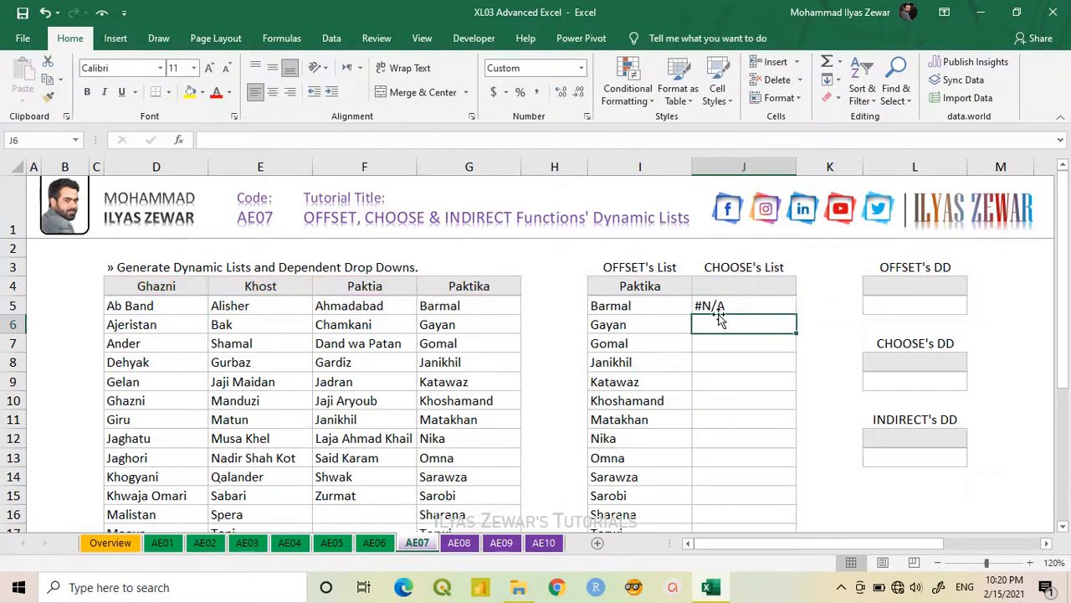
# Choose Khost in cell J4 and fill the J5 CHOOSE formula down through J23
pyautogui.click(762, 286)
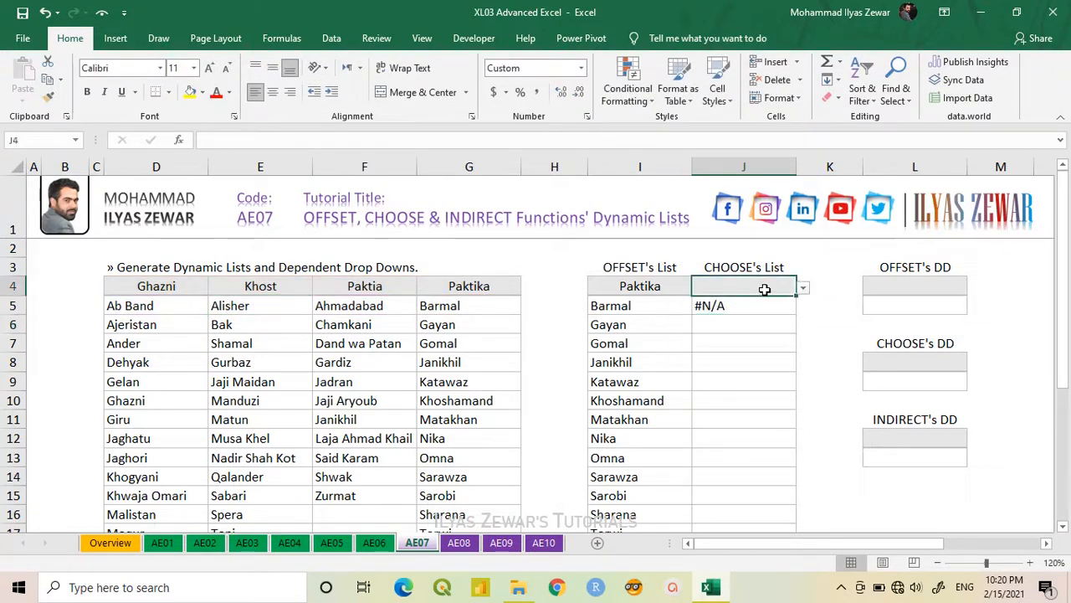
pyautogui.click(802, 288)
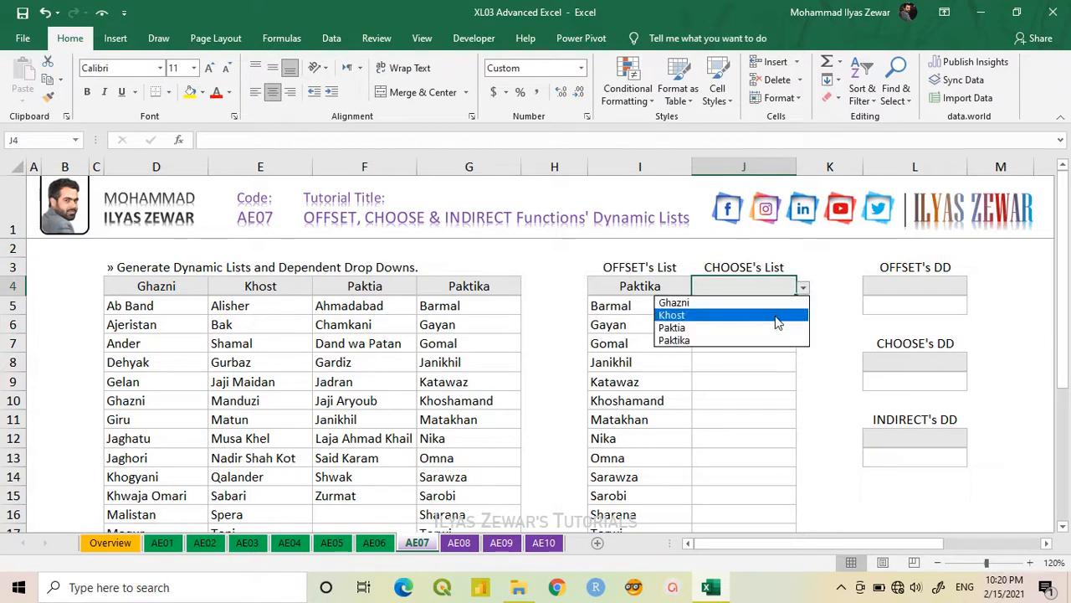
pyautogui.click(776, 315)
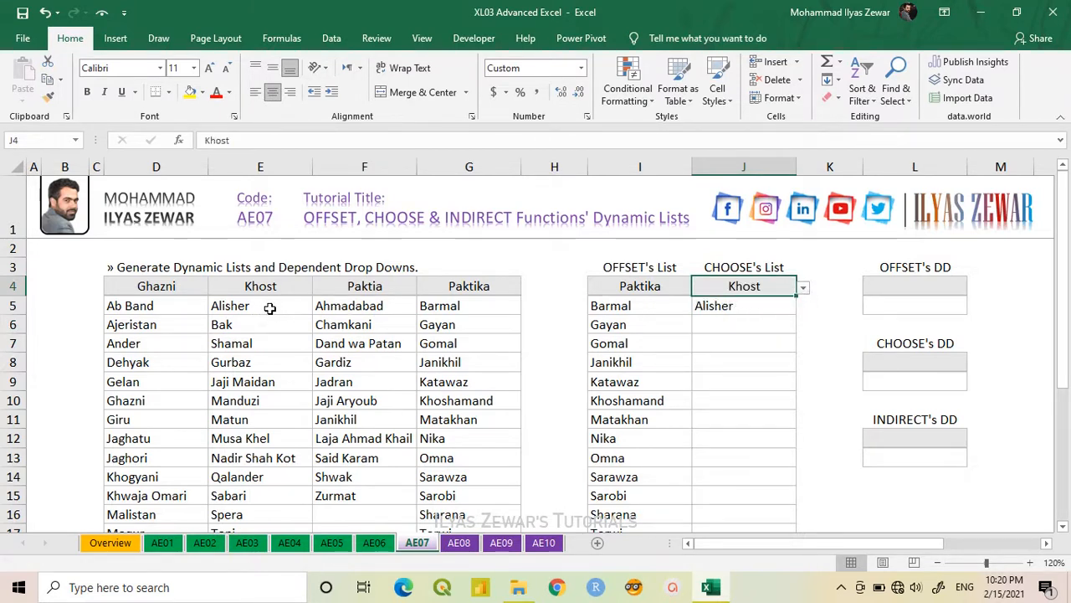
pyautogui.click(699, 304)
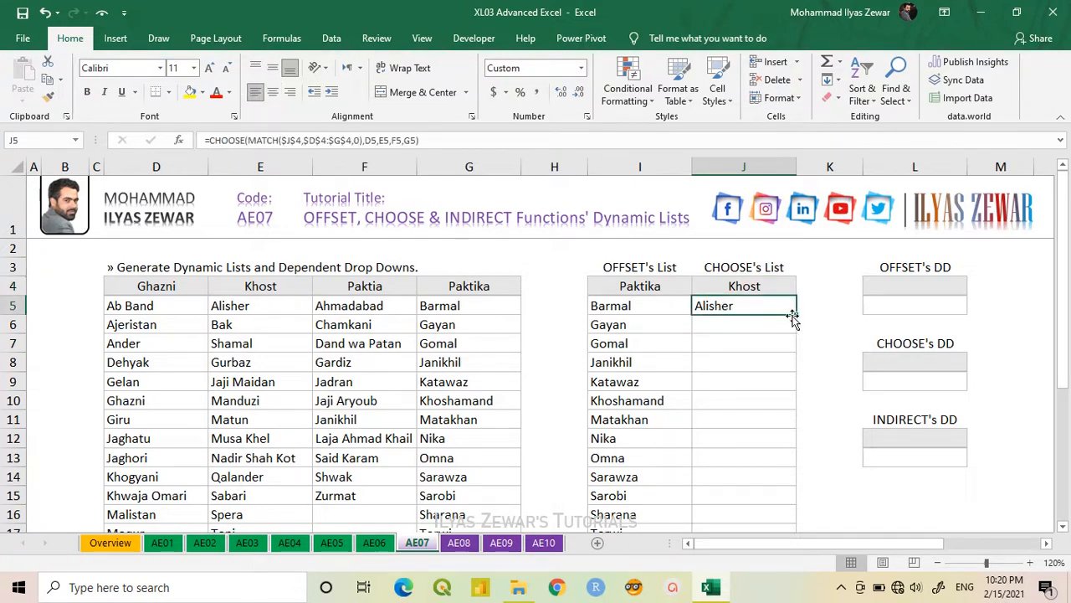
pyautogui.moveTo(798, 316); pyautogui.dragTo(779, 494)
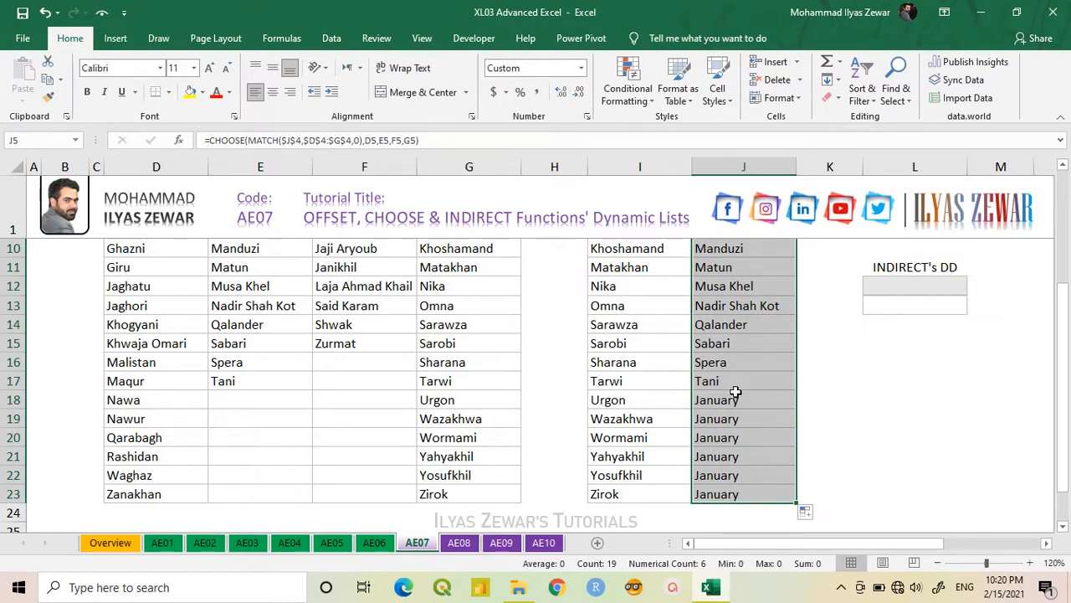
# Apply the custom number format ;; to J5:J23 to hide the zero values displayed as January
pyautogui.click(586, 117)
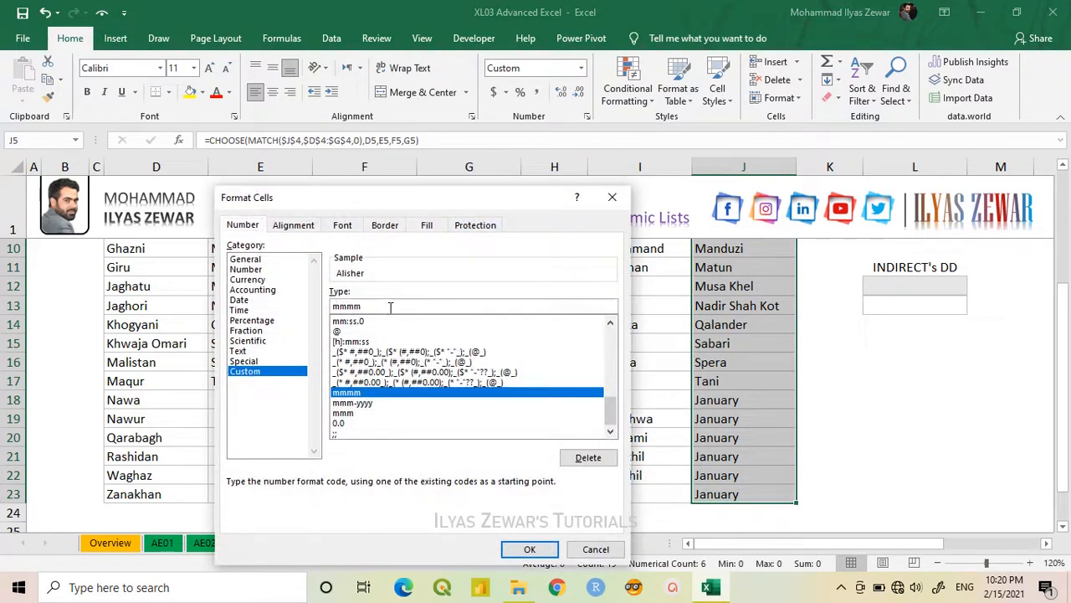
pyautogui.moveTo(390, 310); pyautogui.dragTo(325, 312)
pyautogui.write(';')
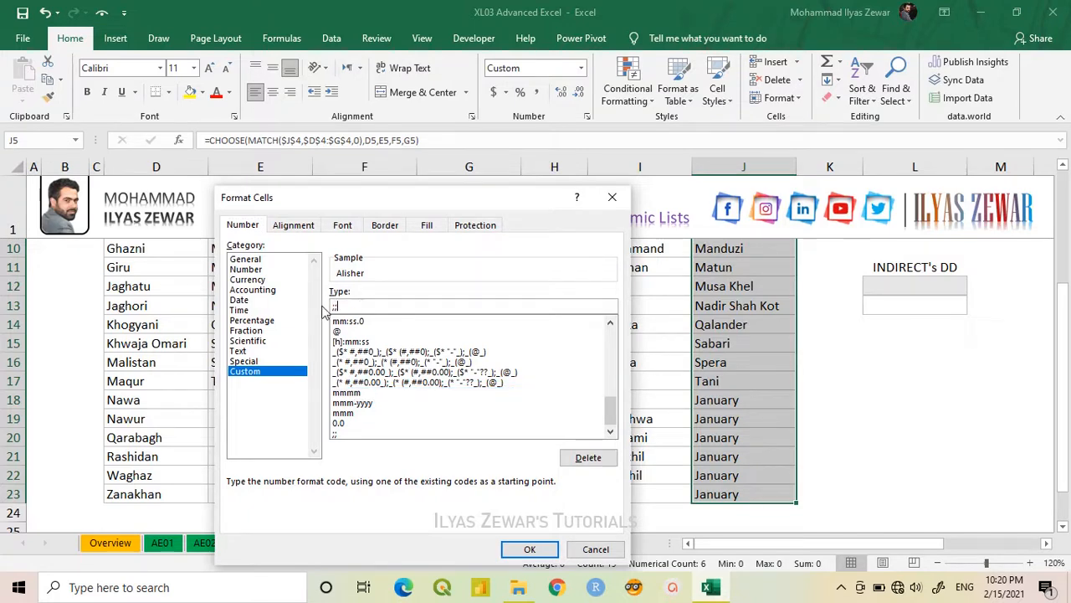
pyautogui.write(';')
pyautogui.press('Return')
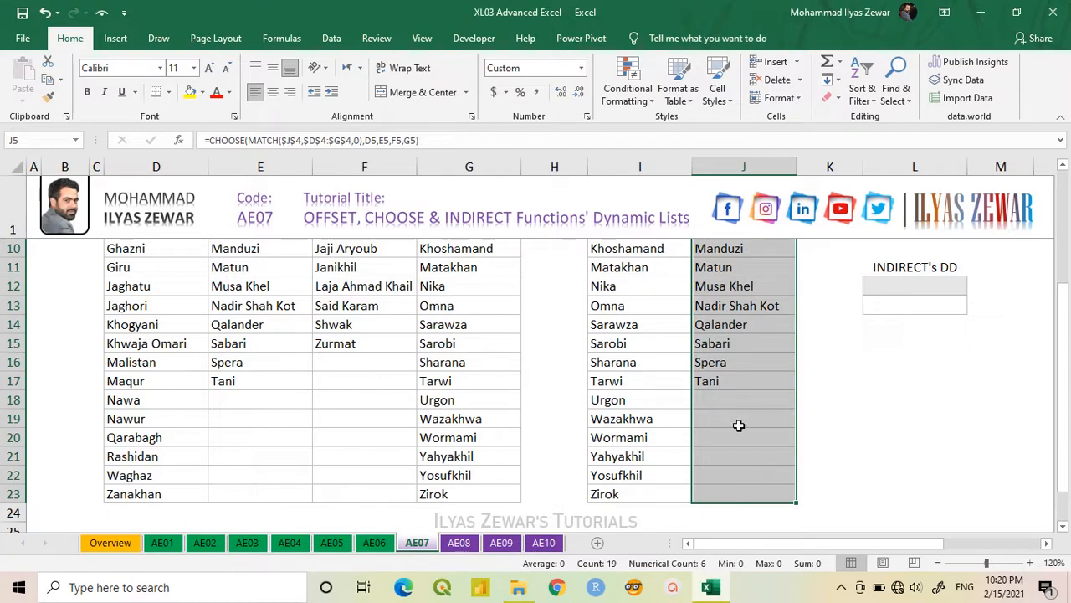
# Test the dynamic CHOOSE list by setting cell J4 to Paktia and then to Paktika
pyautogui.scroll(3, 736, 422)
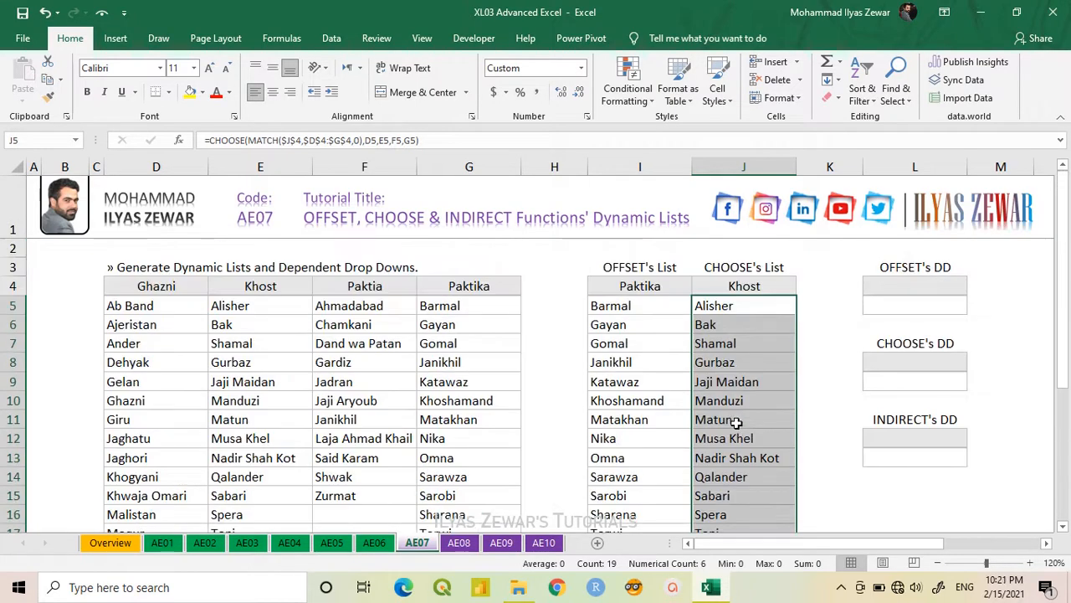
pyautogui.click(763, 286)
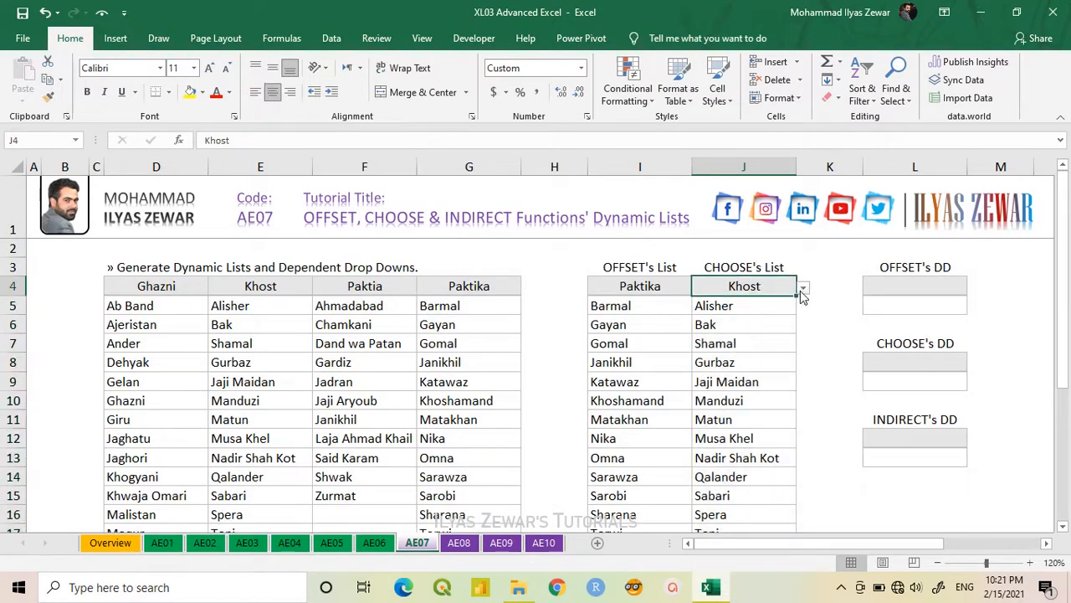
pyautogui.click(802, 288)
pyautogui.click(765, 325)
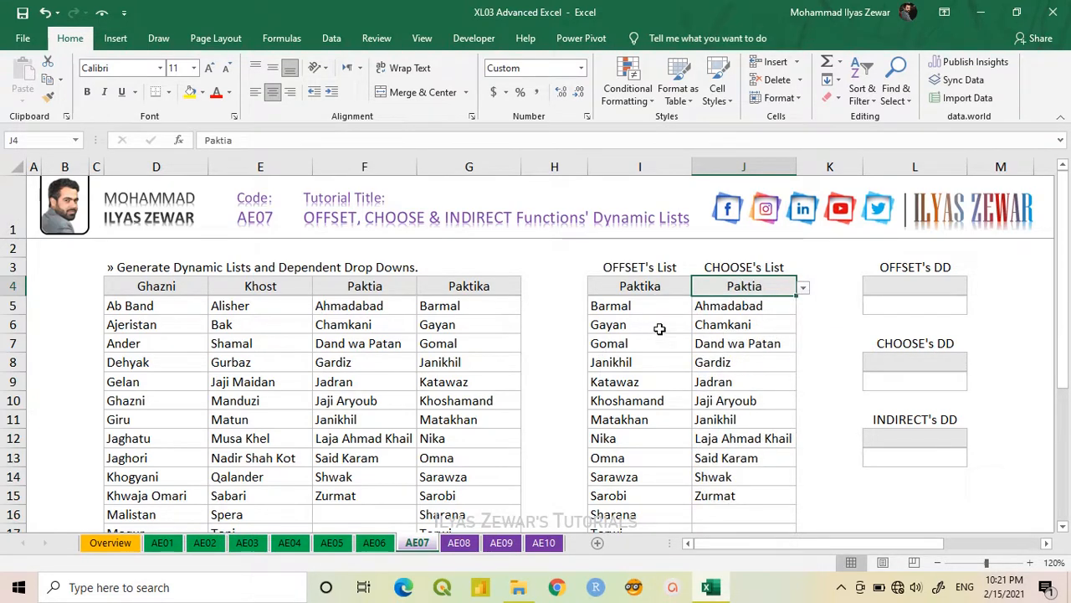
pyautogui.click(802, 289)
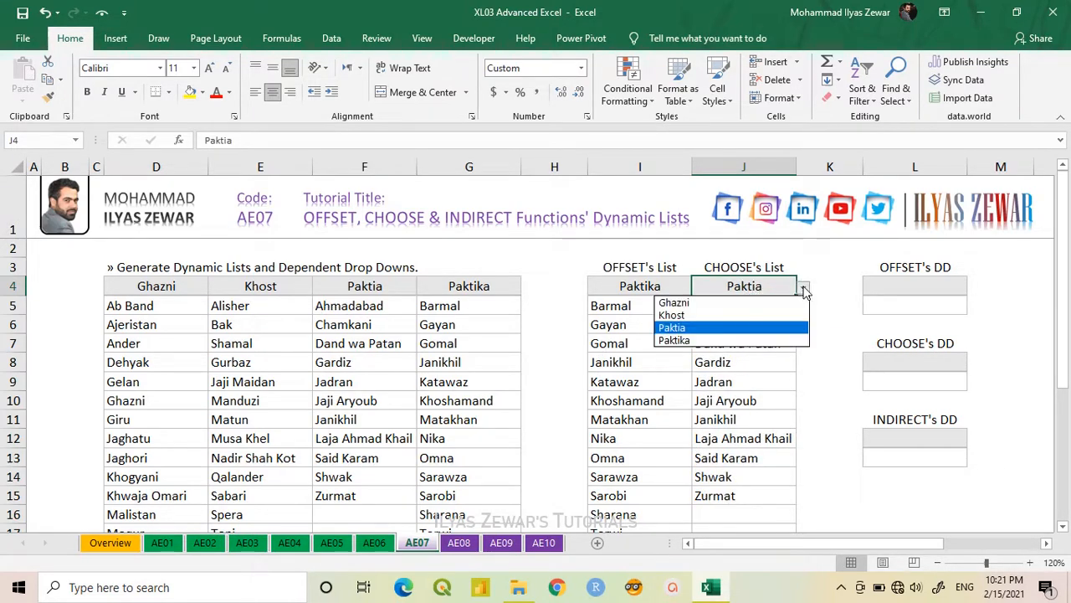
pyautogui.click(758, 340)
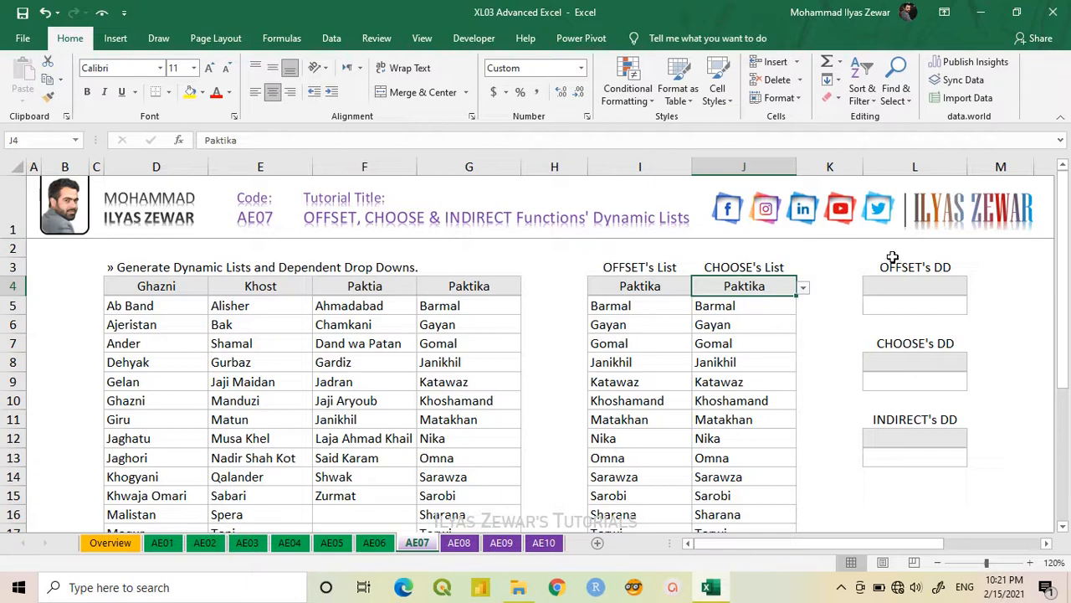
# Start an OFFSET formula in L5 with D5:D23 as the reference and the rows argument left blank
pyautogui.click(912, 304)
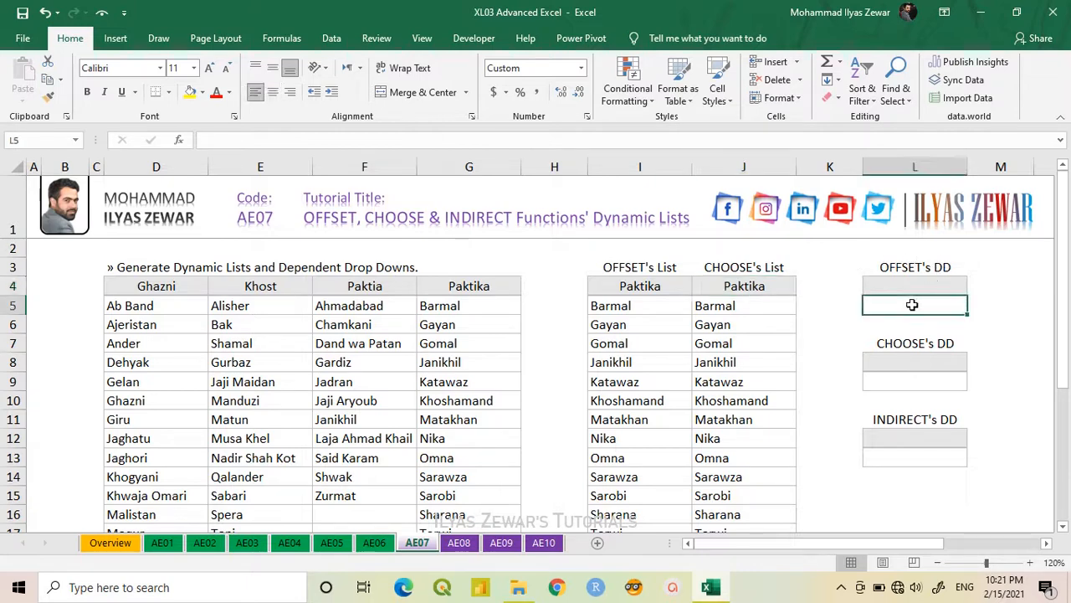
pyautogui.write('=of')
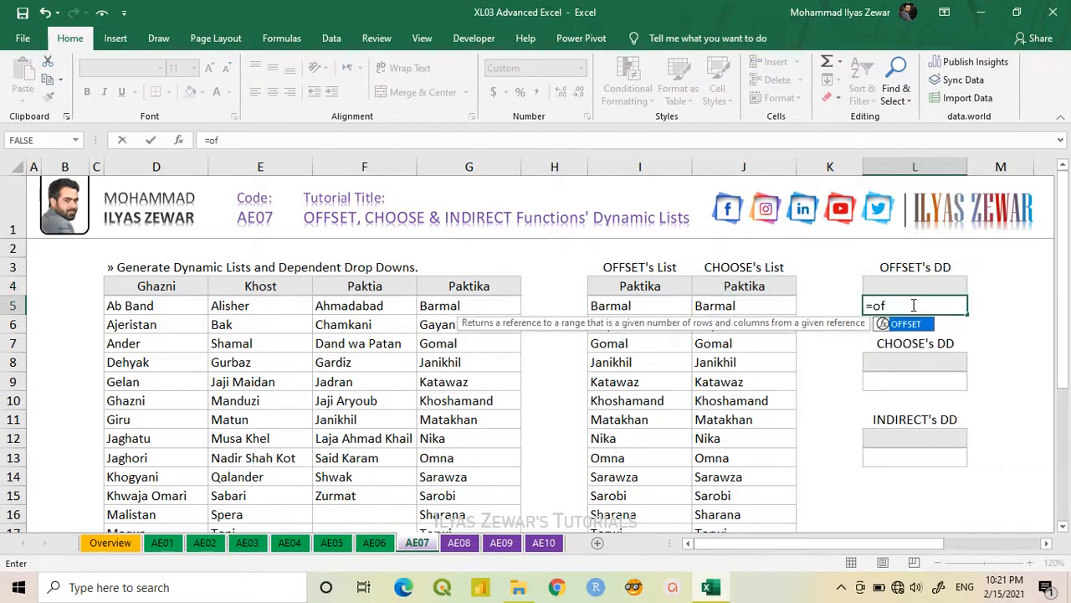
pyautogui.press('Tab')
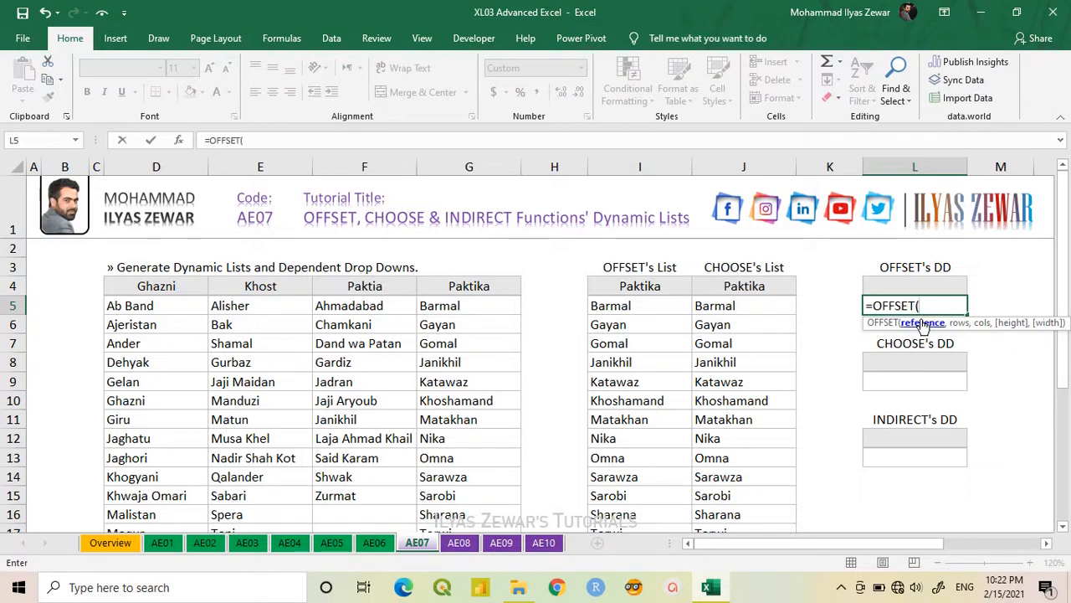
pyautogui.moveTo(153, 307); pyautogui.dragTo(147, 494)
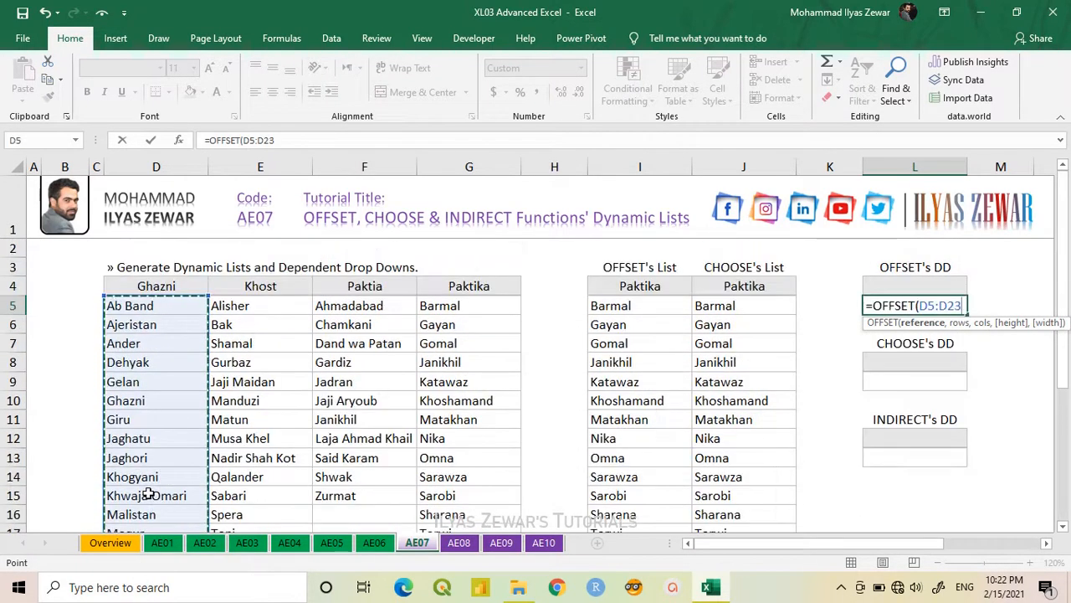
pyautogui.write(',')
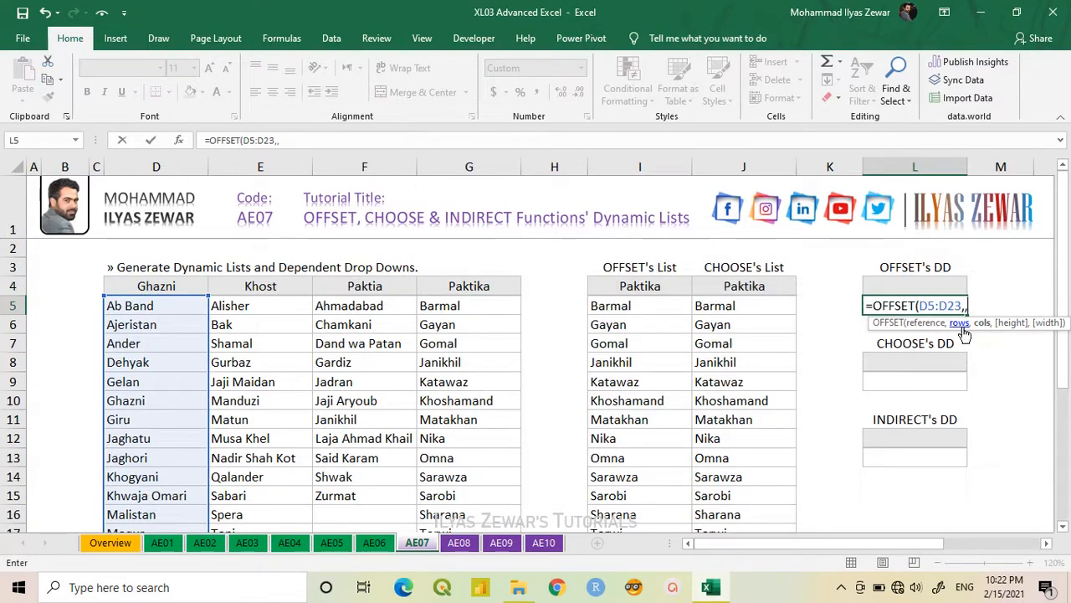
pyautogui.write(',')
# Nest MATCH as the OFFSET columns argument, looking up $L$4 in the province headers $D$4:$G$4
pyautogui.write('mat')
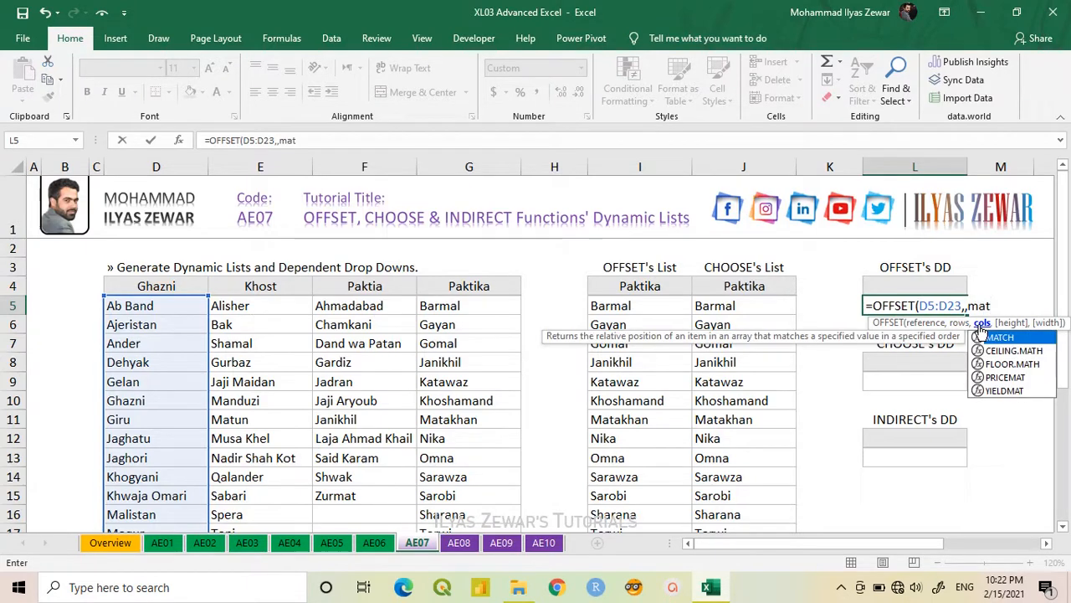
pyautogui.doubleClick(995, 336)
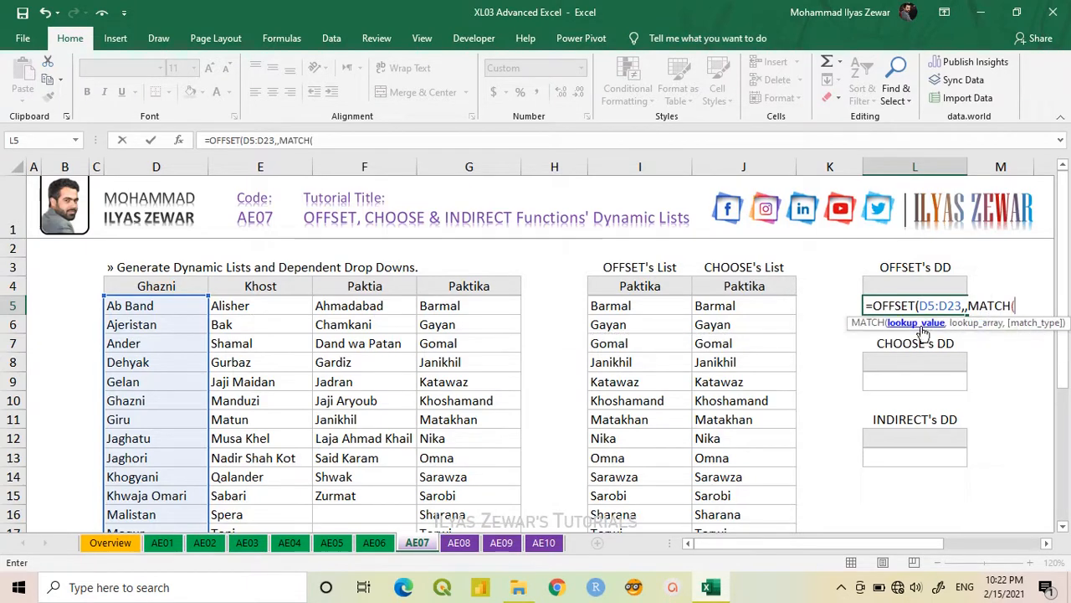
pyautogui.click(917, 284)
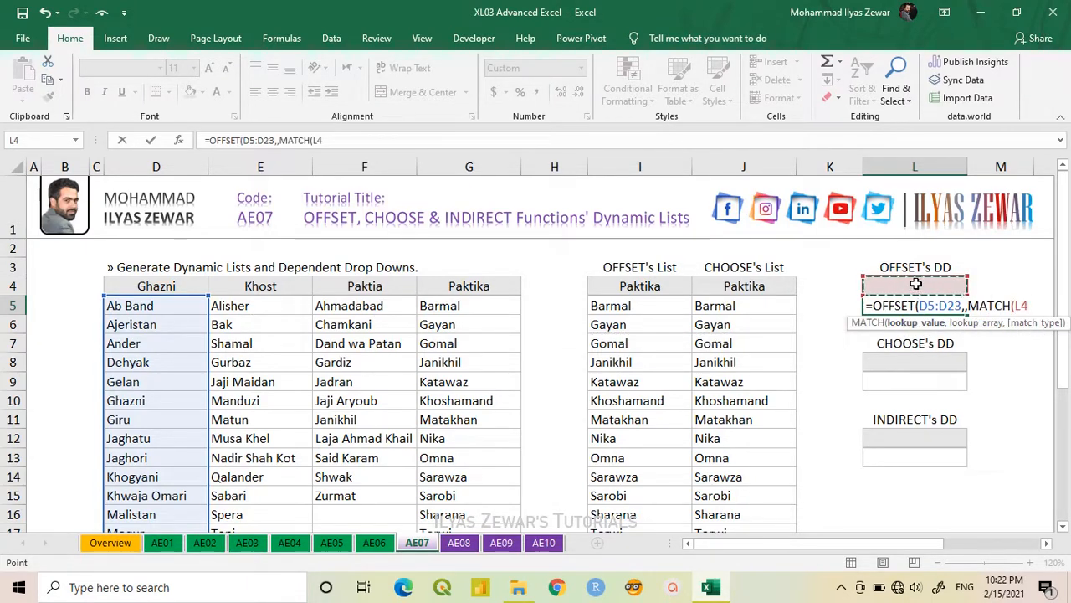
pyautogui.press('F4')
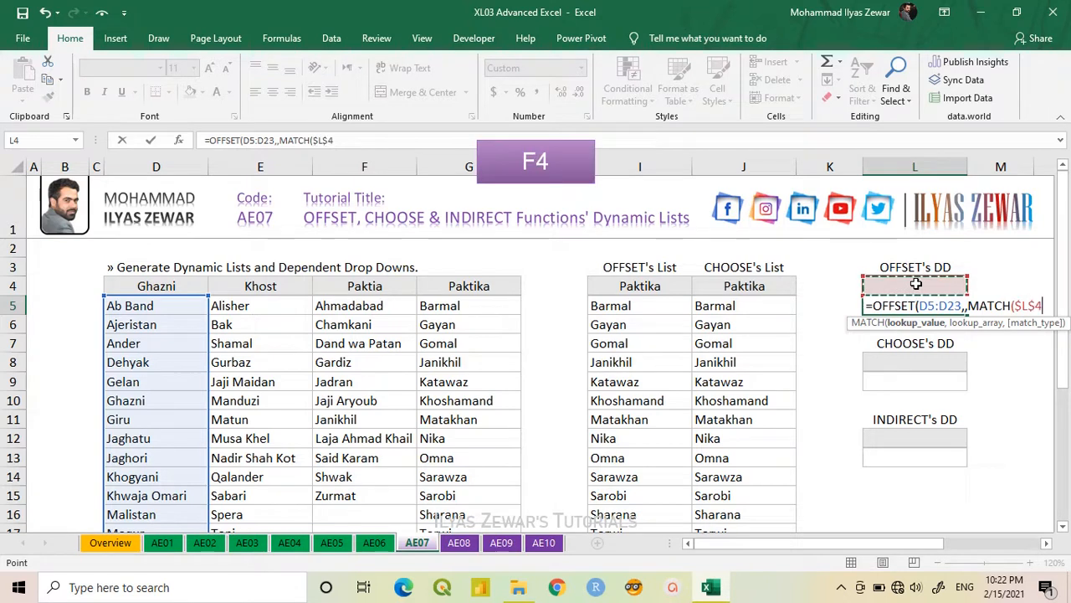
pyautogui.write(',')
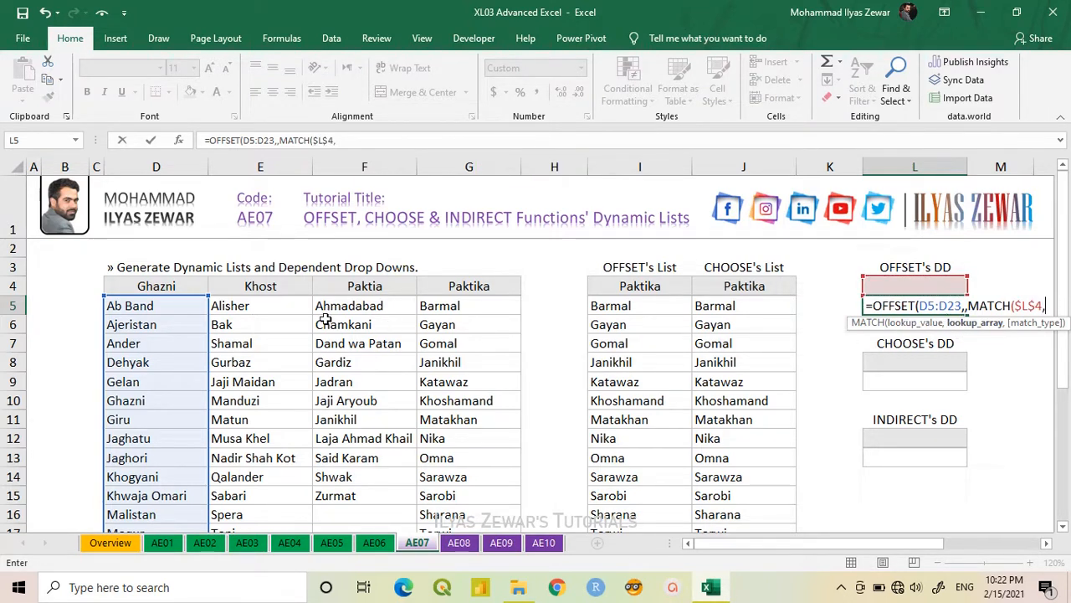
pyautogui.moveTo(180, 286); pyautogui.dragTo(449, 285)
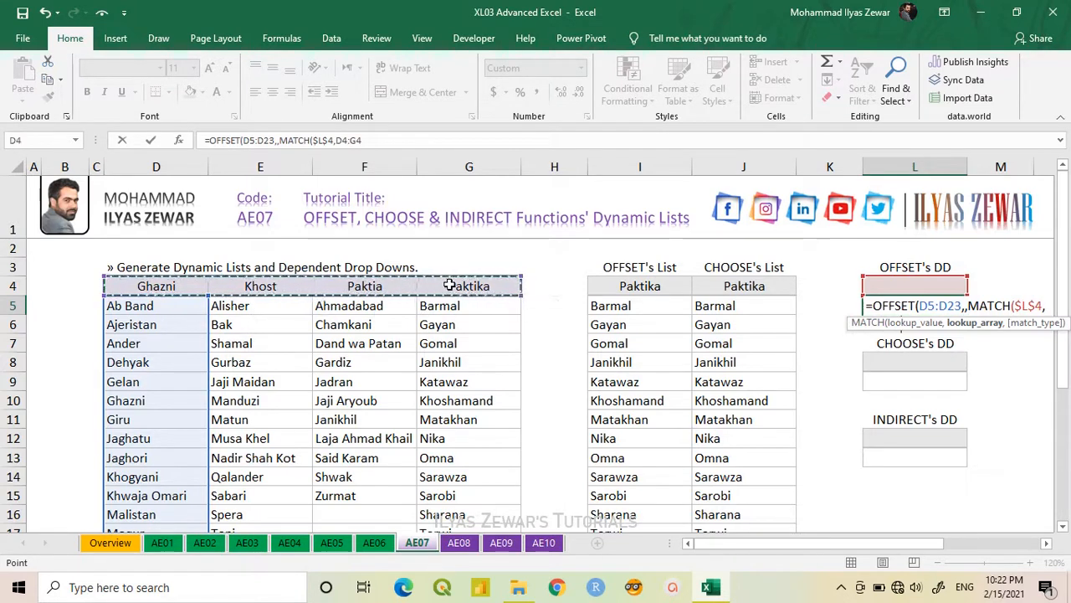
pyautogui.press('F4')
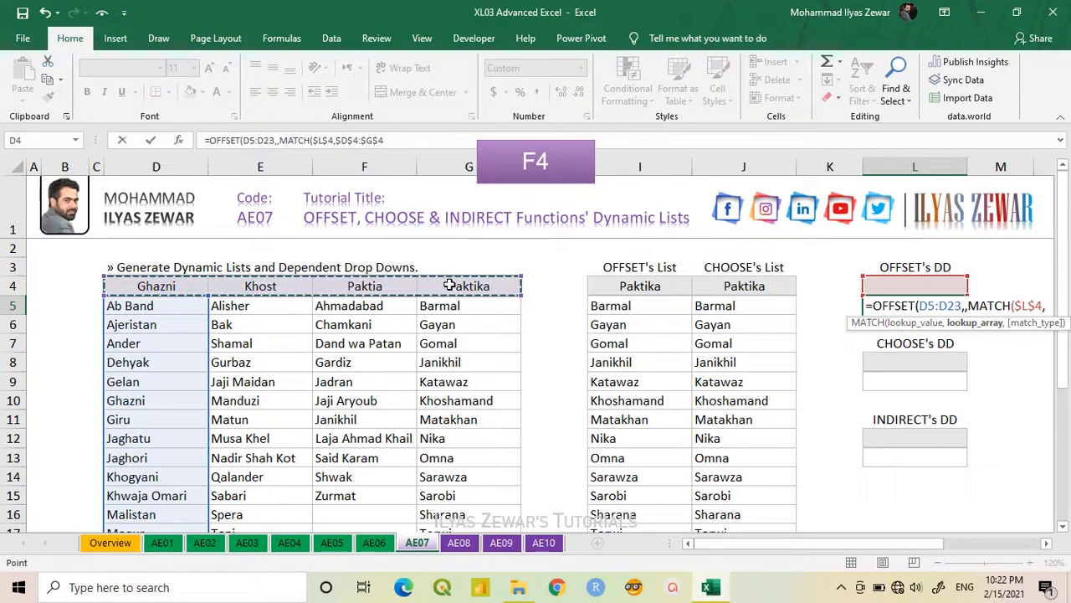
# Complete the L5 formula with exact match type 0 and -1 after MATCH, and enter it
pyautogui.write(',')
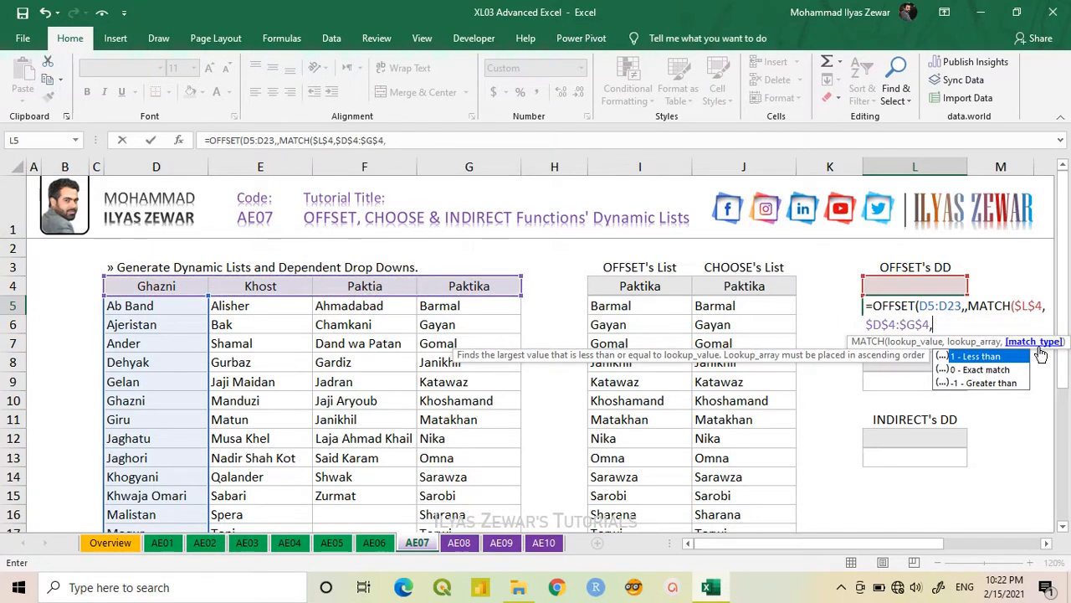
pyautogui.press('Down')
pyautogui.press('Tab')
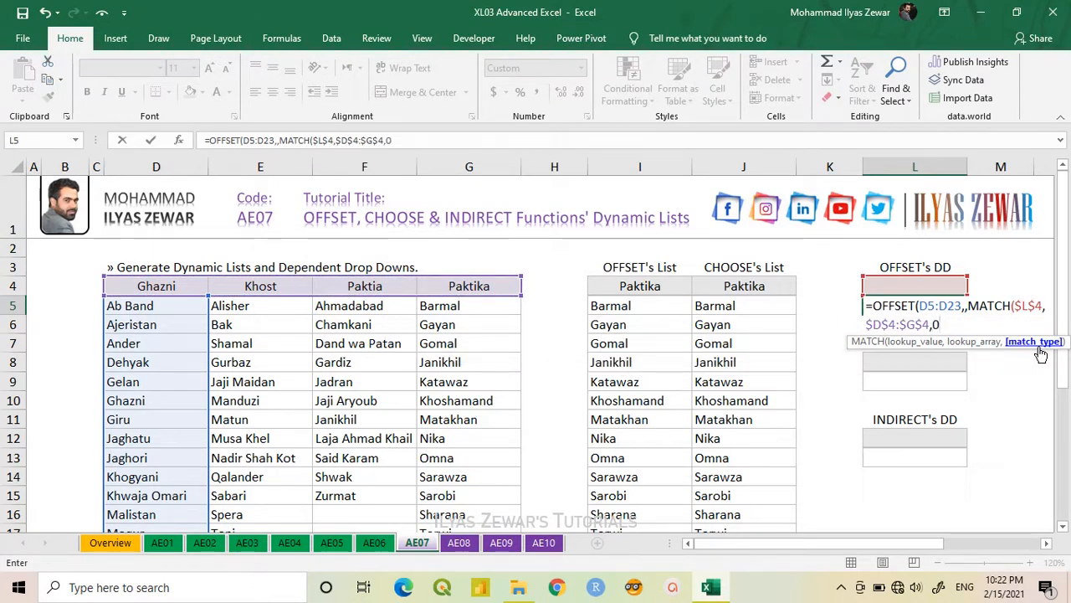
pyautogui.write(')')
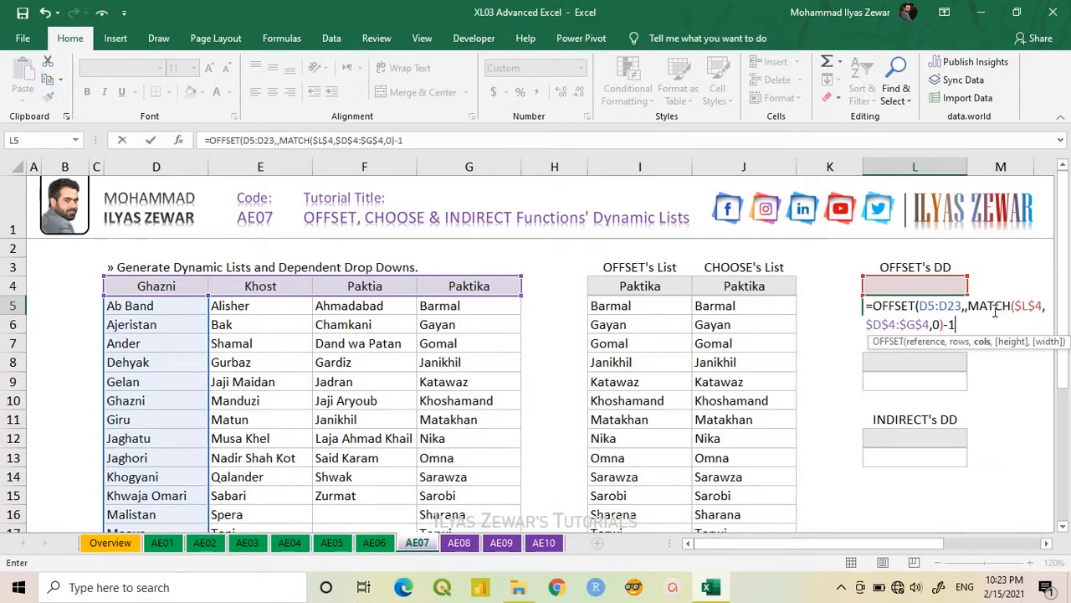
pyautogui.write('-1)')
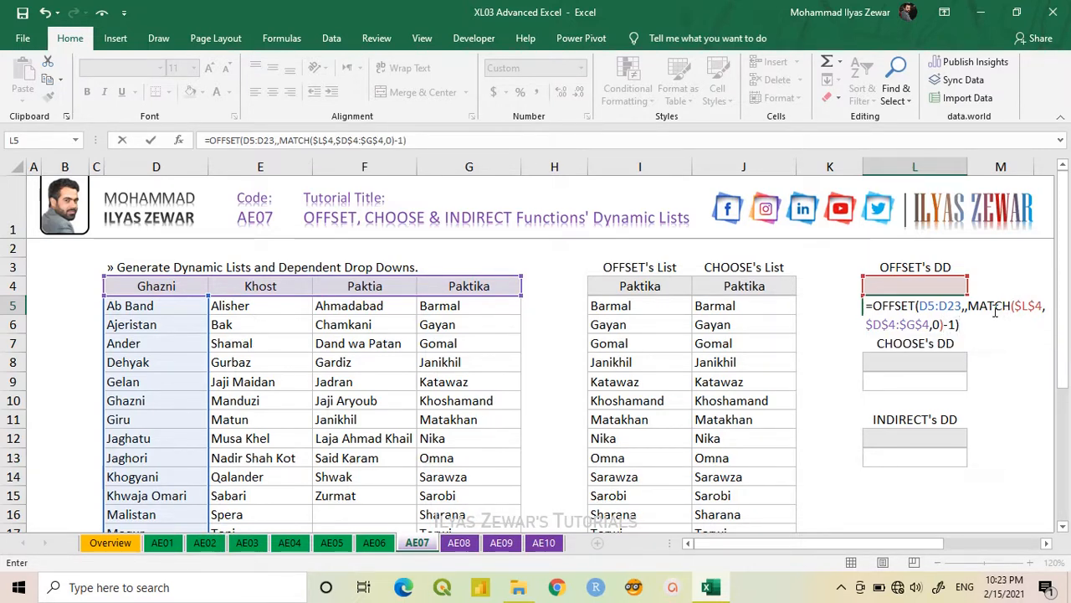
pyautogui.press('Return')
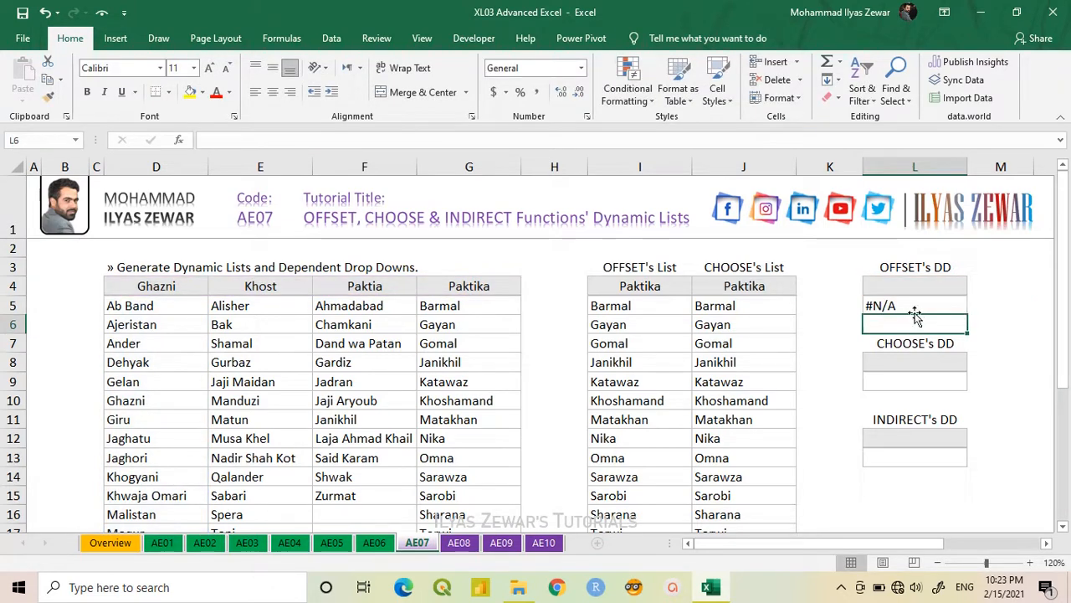
# Choose Ghazni as the province in cell L4 under OFFSET's DD
pyautogui.click(950, 286)
pyautogui.click(975, 288)
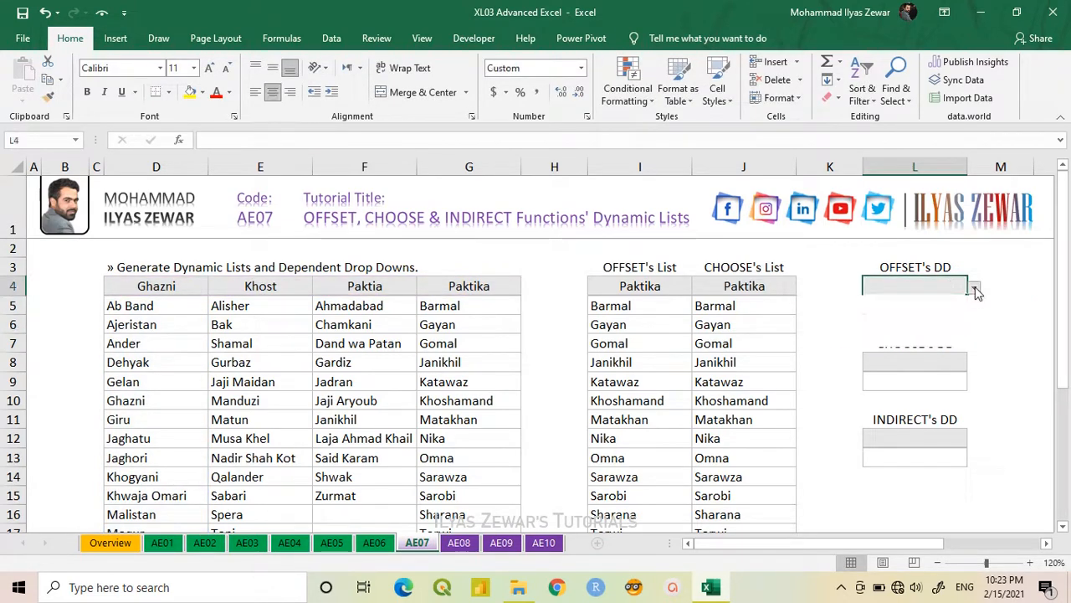
pyautogui.click(960, 306)
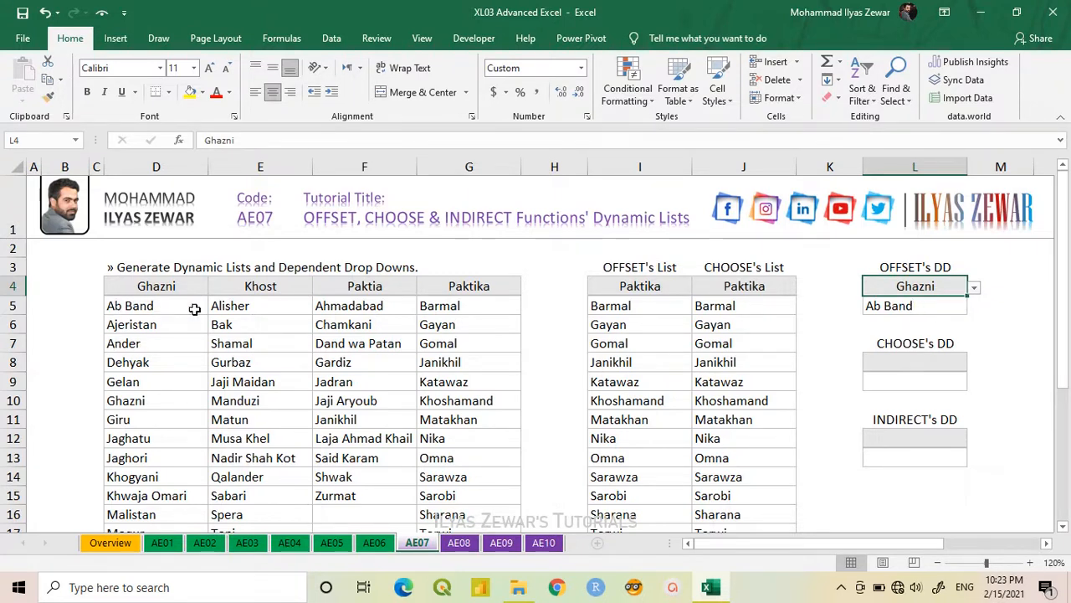
# Preview the array returned by the L5 OFFSET formula, restore the formula, and copy its text without the equals sign
pyautogui.click(929, 307)
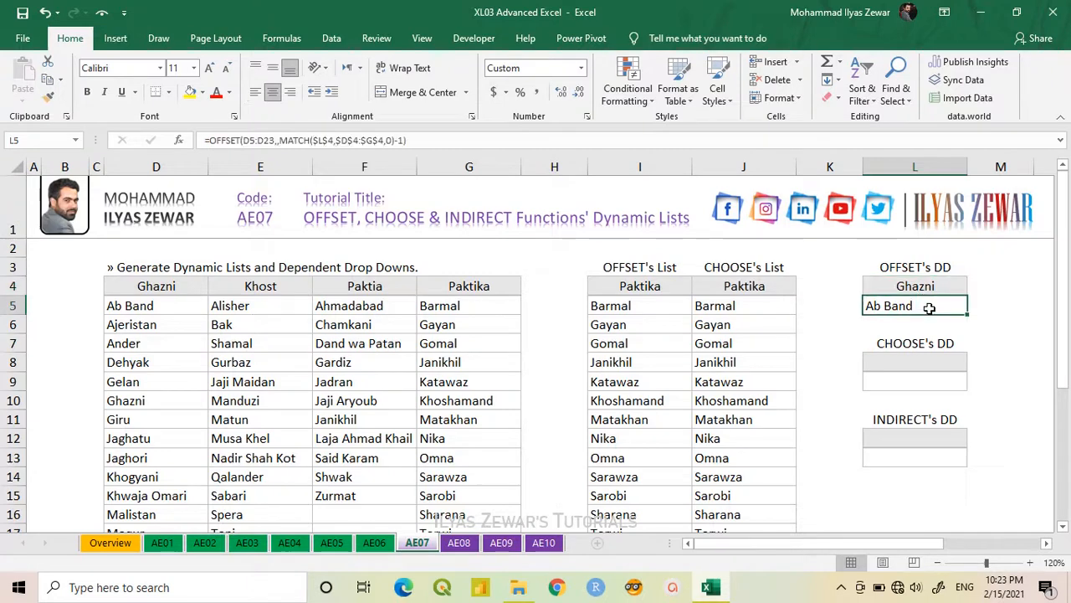
pyautogui.press('F2')
pyautogui.moveTo(964, 323); pyautogui.dragTo(875, 307)
pyautogui.press('F9')
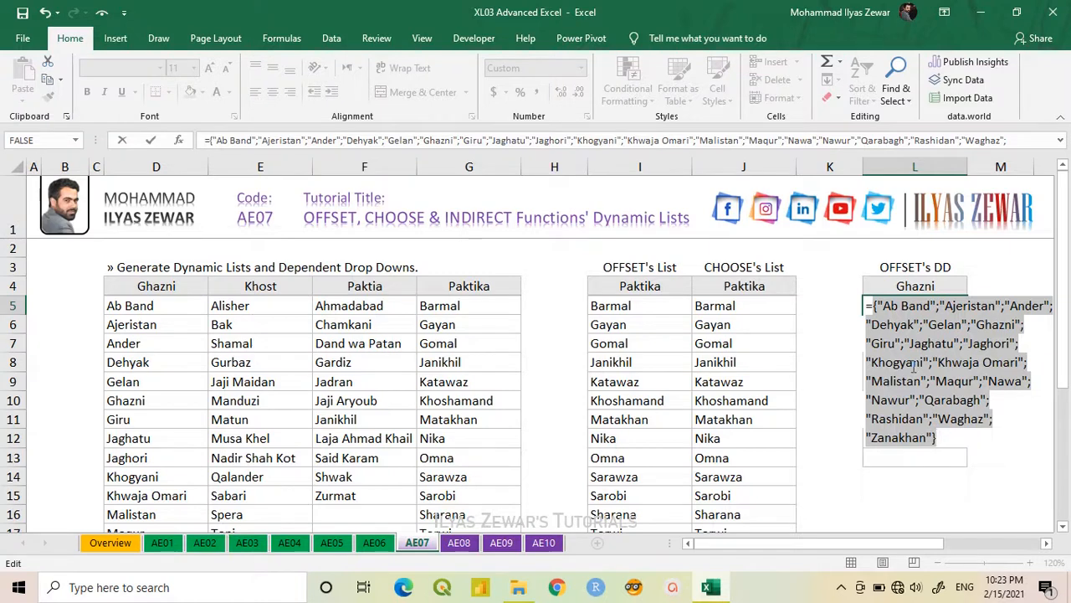
pyautogui.hotkey('ctrl', 'z')
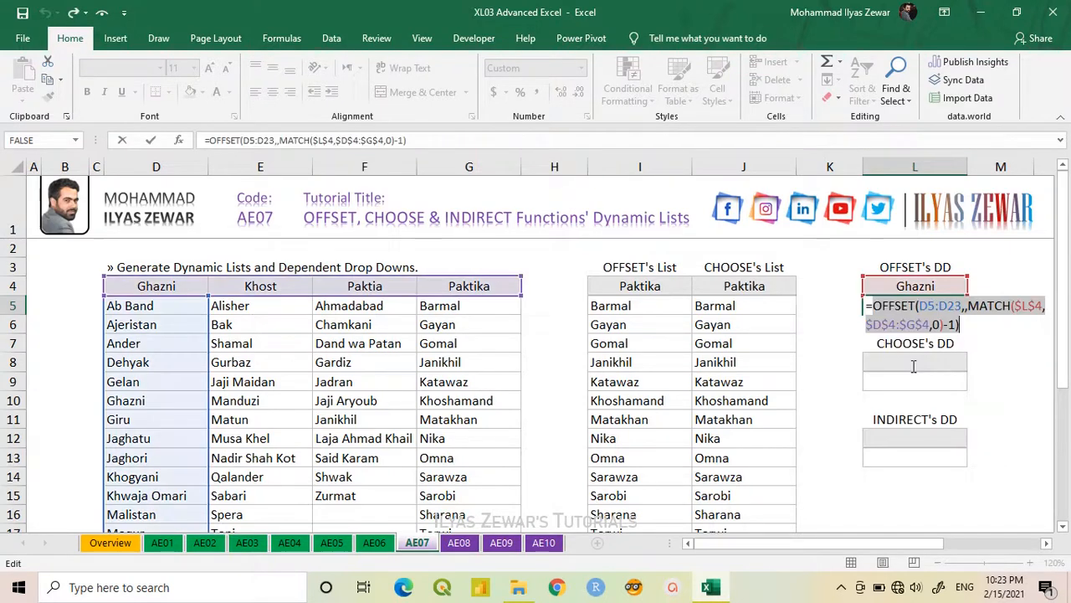
pyautogui.hotkey('ctrl', 'c')
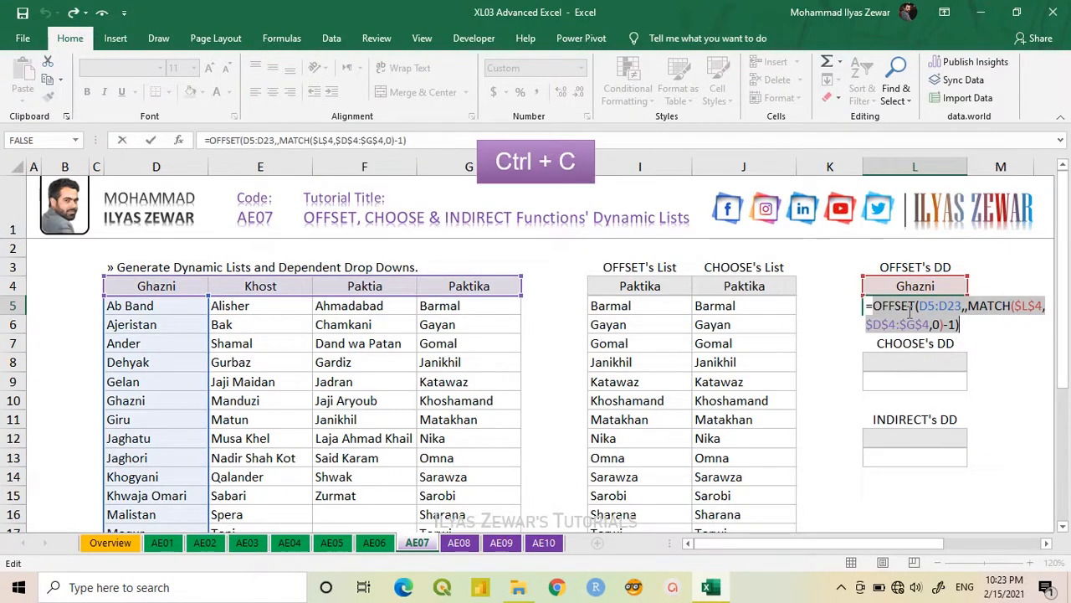
pyautogui.press('Escape')
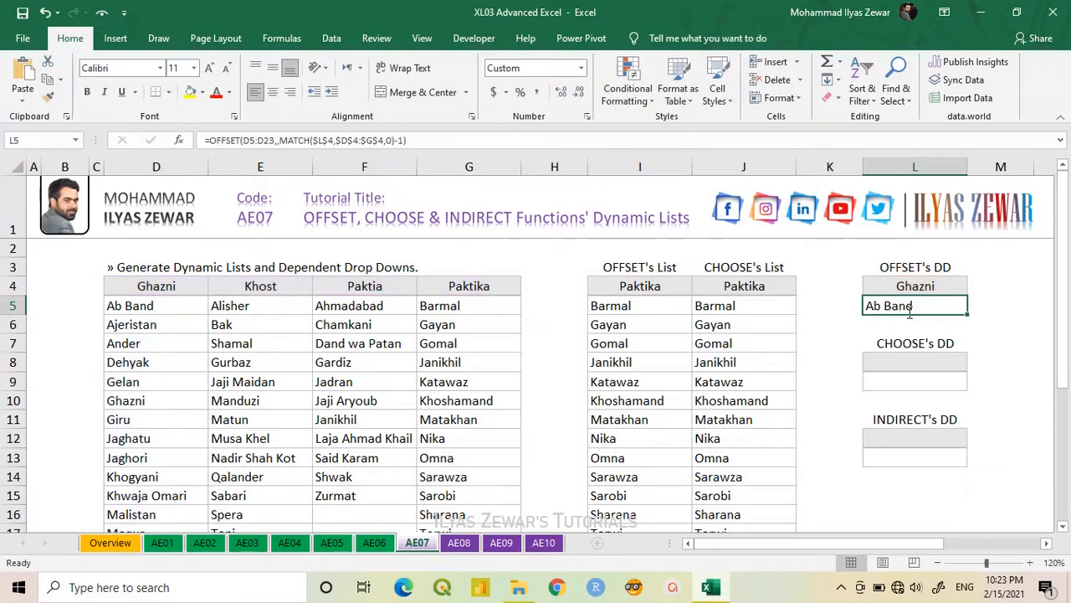
# Apply List data validation to L5 with the source =OFFSET(D5:D23,,MATCH($L$4,$D$4:$G$4,0)-1)
pyautogui.click(332, 42)
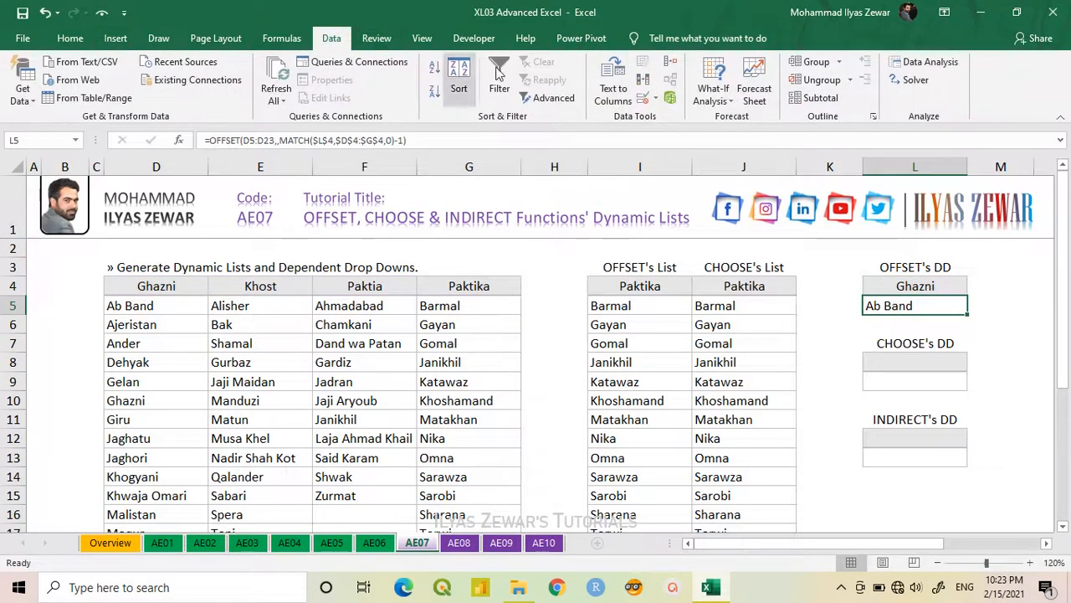
pyautogui.click(643, 98)
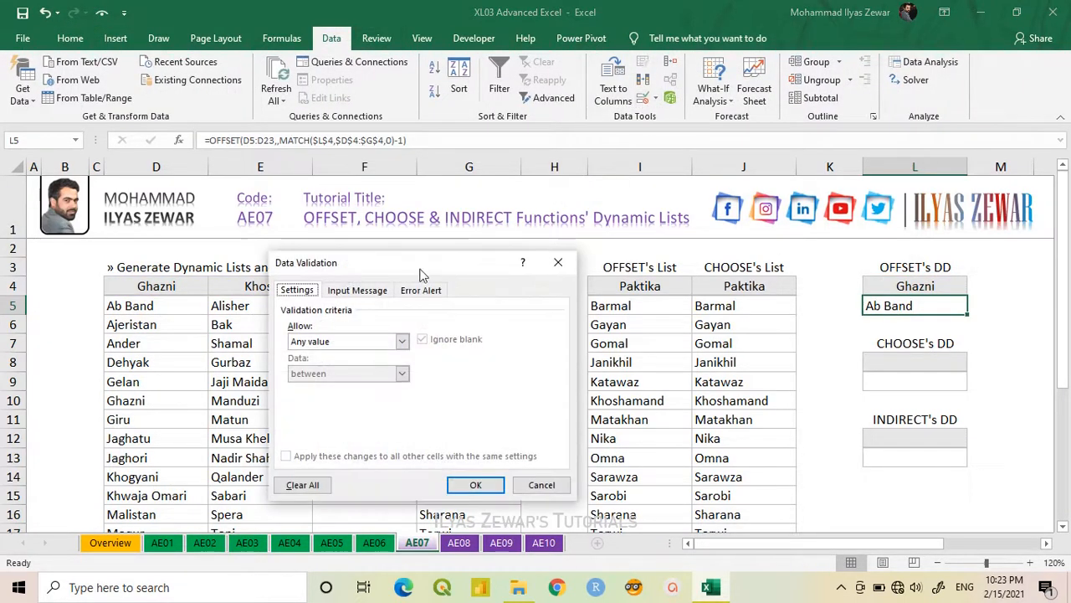
pyautogui.click(359, 343)
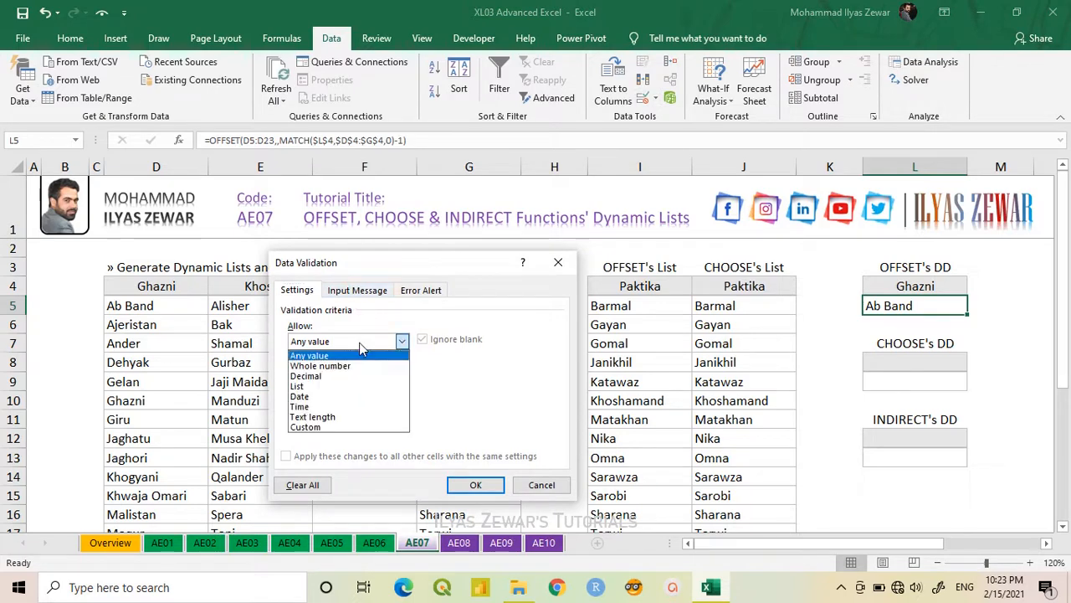
pyautogui.click(345, 386)
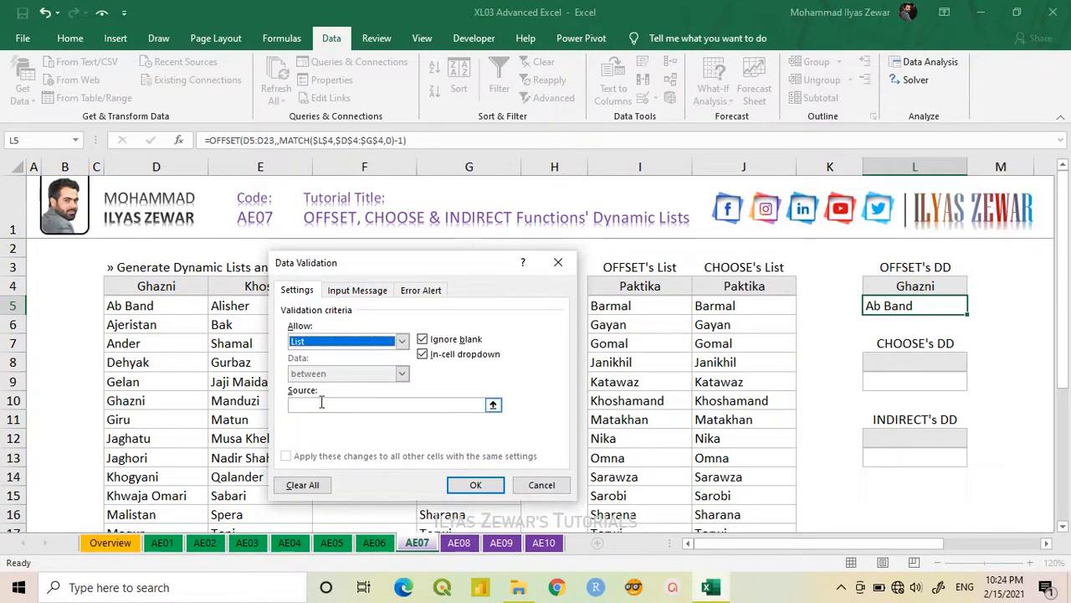
pyautogui.click(321, 403)
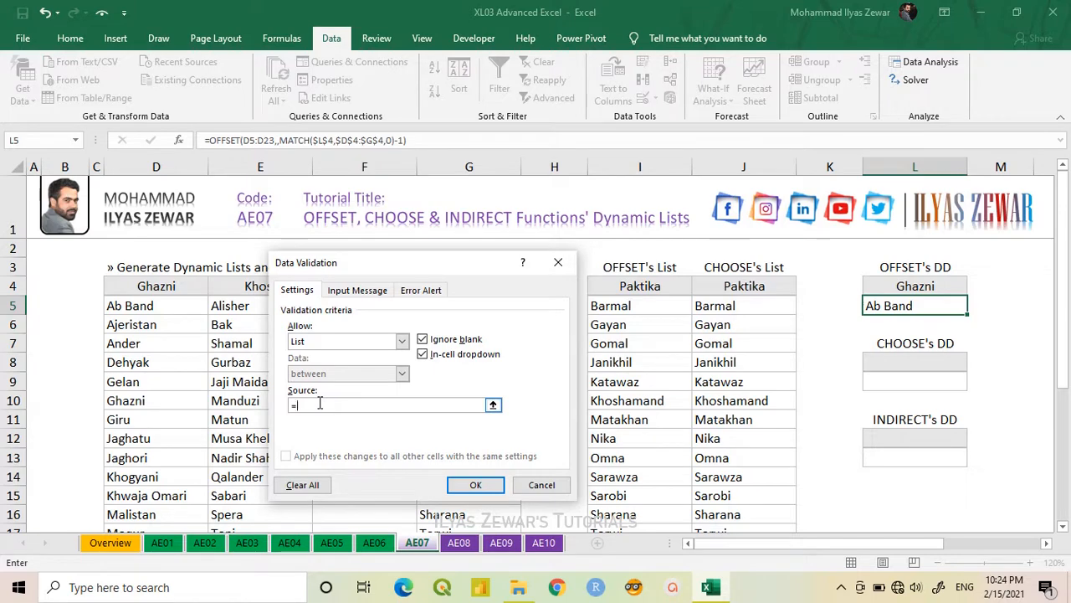
pyautogui.write('=')
pyautogui.hotkey('ctrl', 'v')
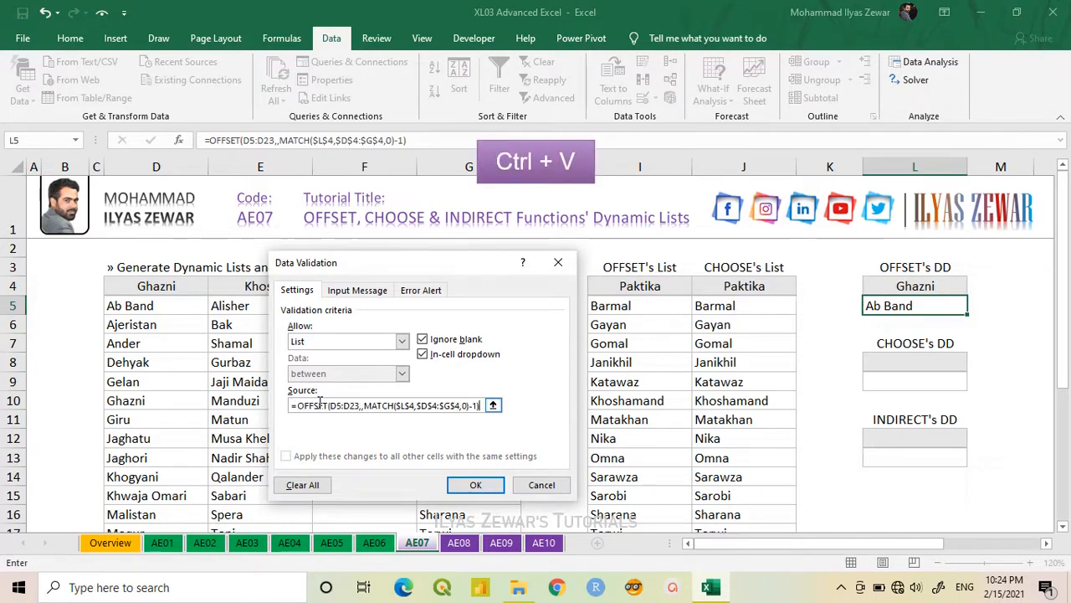
pyautogui.click(478, 485)
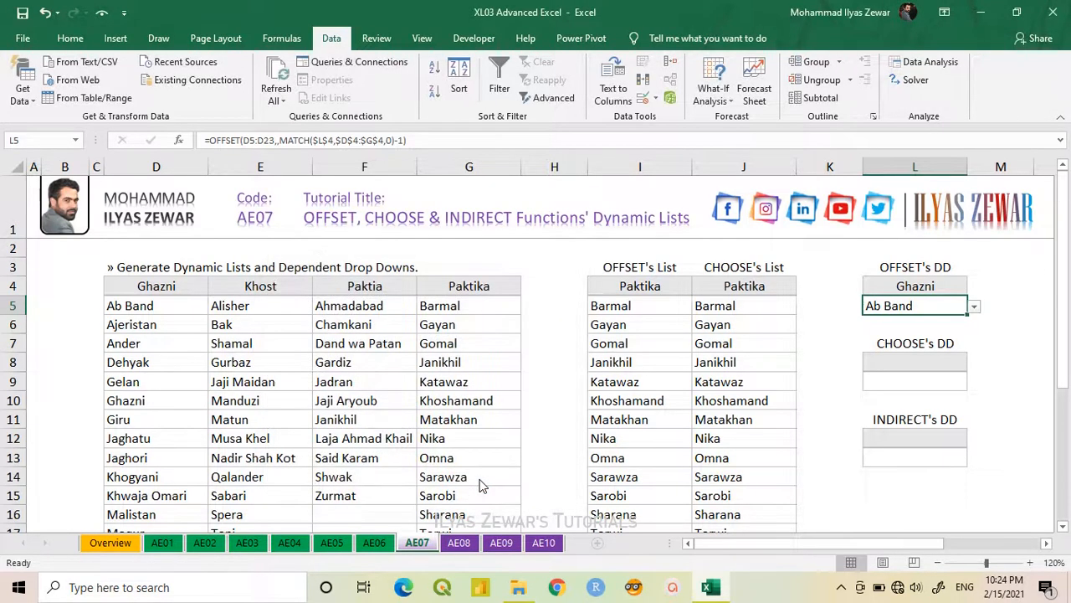
# Check the L5 drop-down choices for Ghazni, and switch the province in L4 to Khost
pyautogui.click(975, 307)
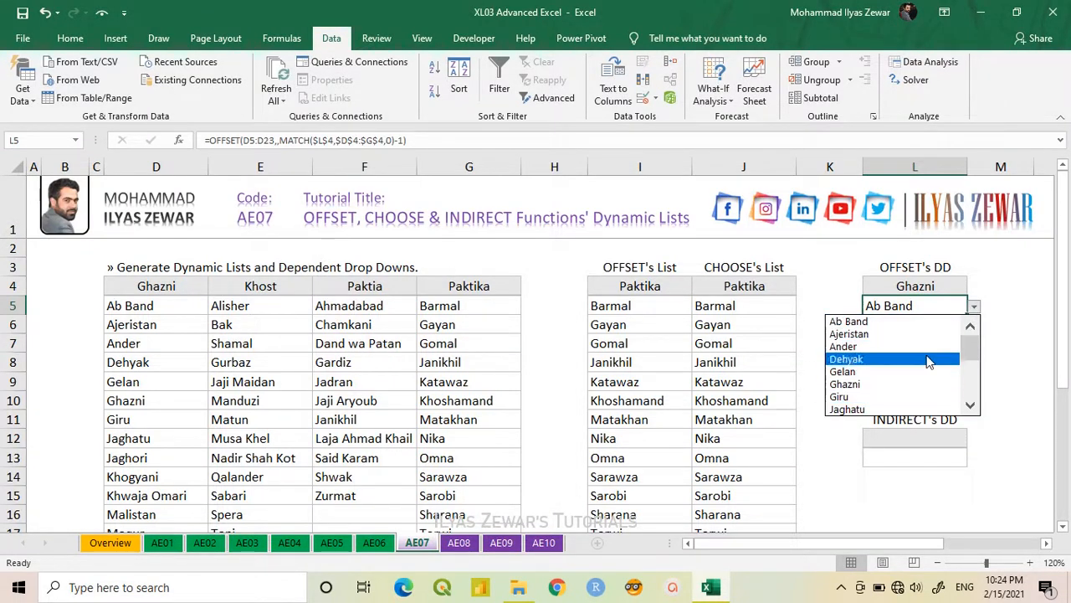
pyautogui.click(976, 310)
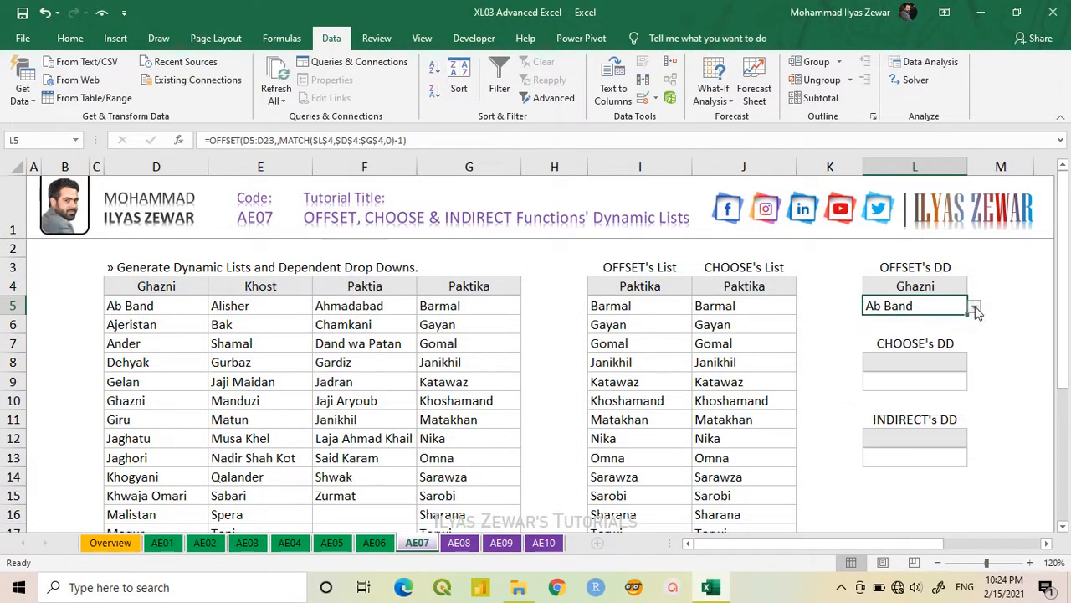
pyautogui.click(952, 286)
pyautogui.click(975, 287)
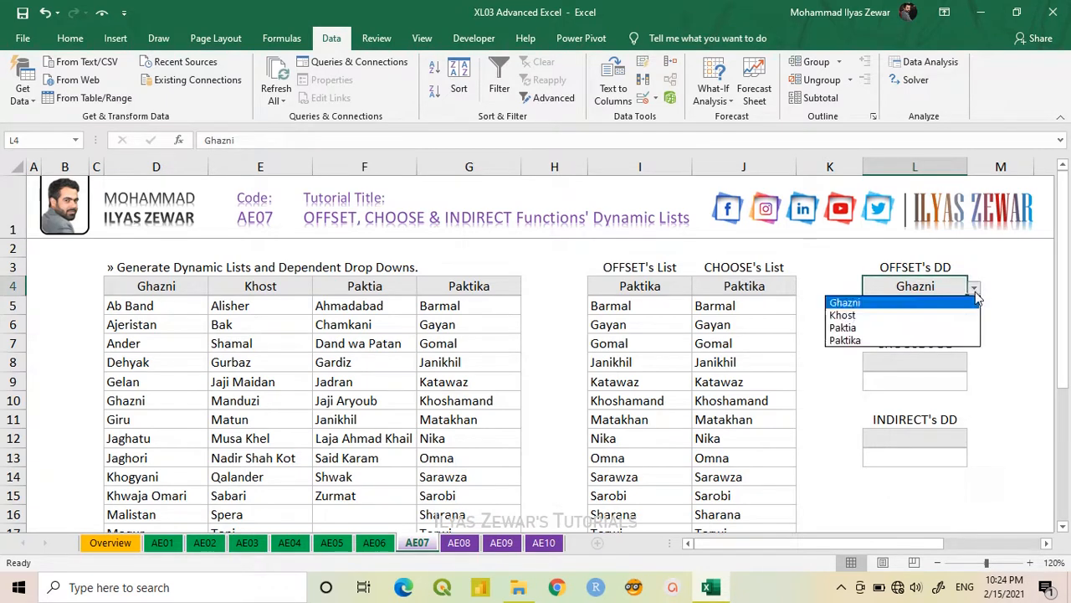
pyautogui.click(945, 313)
pyautogui.click(939, 310)
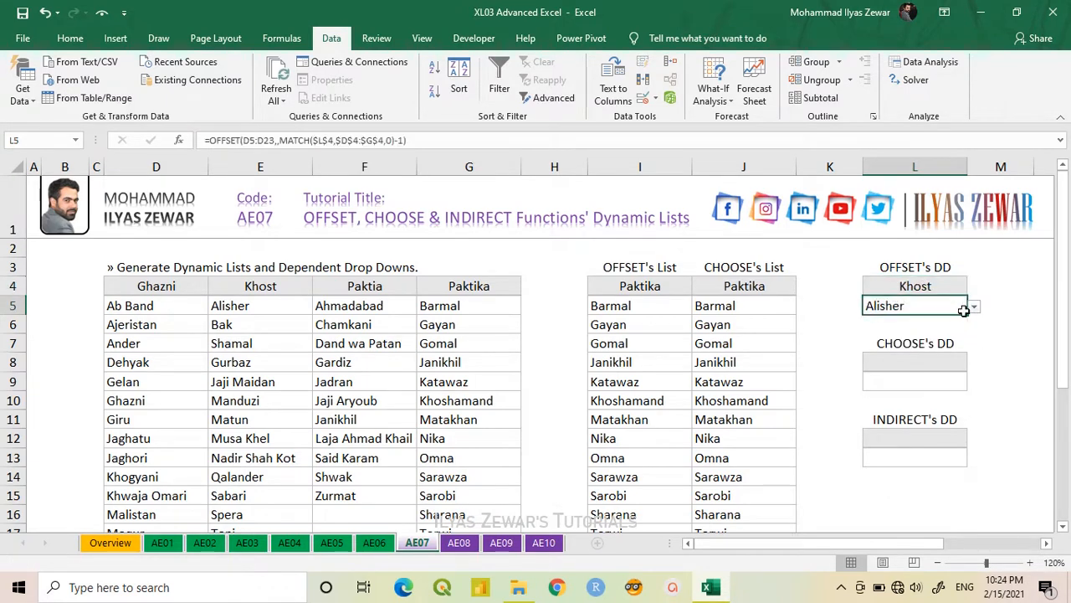
# Check the L5 drop-down choices for Khost, and switch the province in L4 to Paktika
pyautogui.click(975, 311)
pyautogui.click(975, 312)
pyautogui.click(949, 287)
pyautogui.click(975, 289)
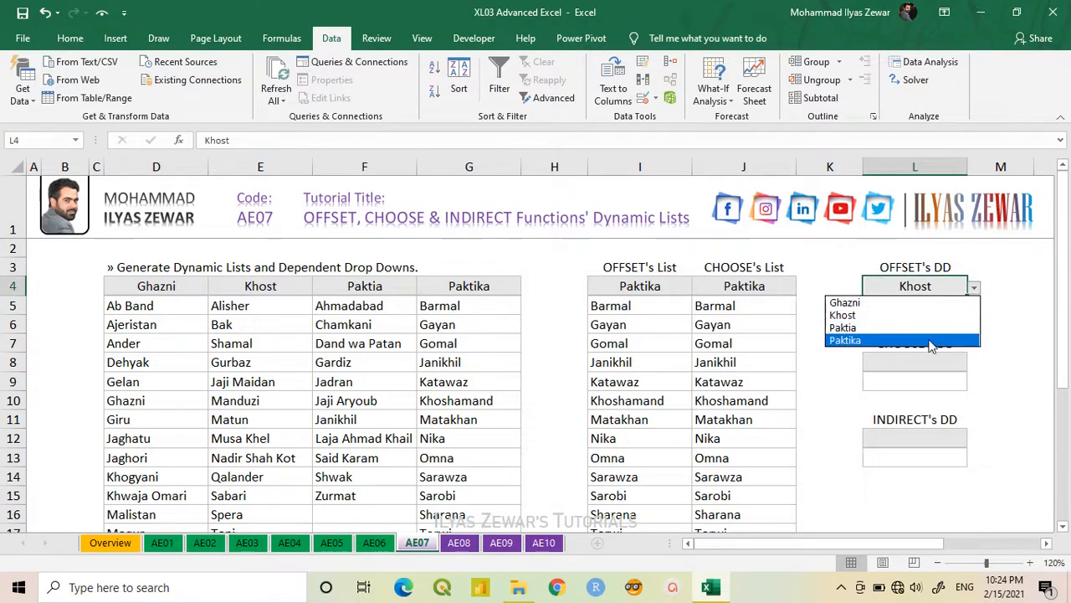
pyautogui.click(929, 340)
# Check the dependent drop-down choices in L5 for Paktika
pyautogui.click(928, 311)
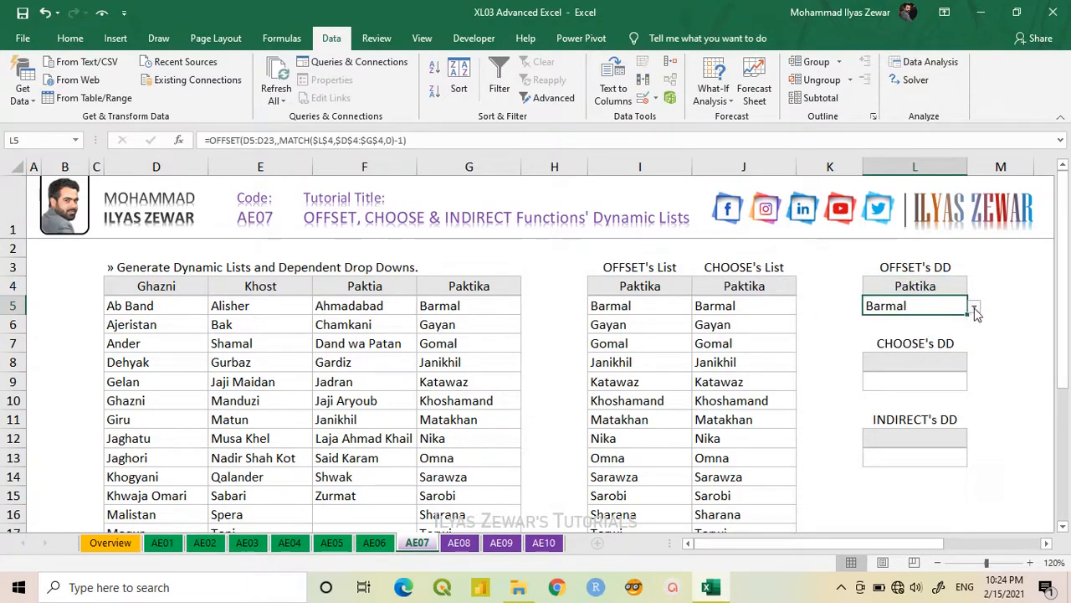
pyautogui.click(975, 306)
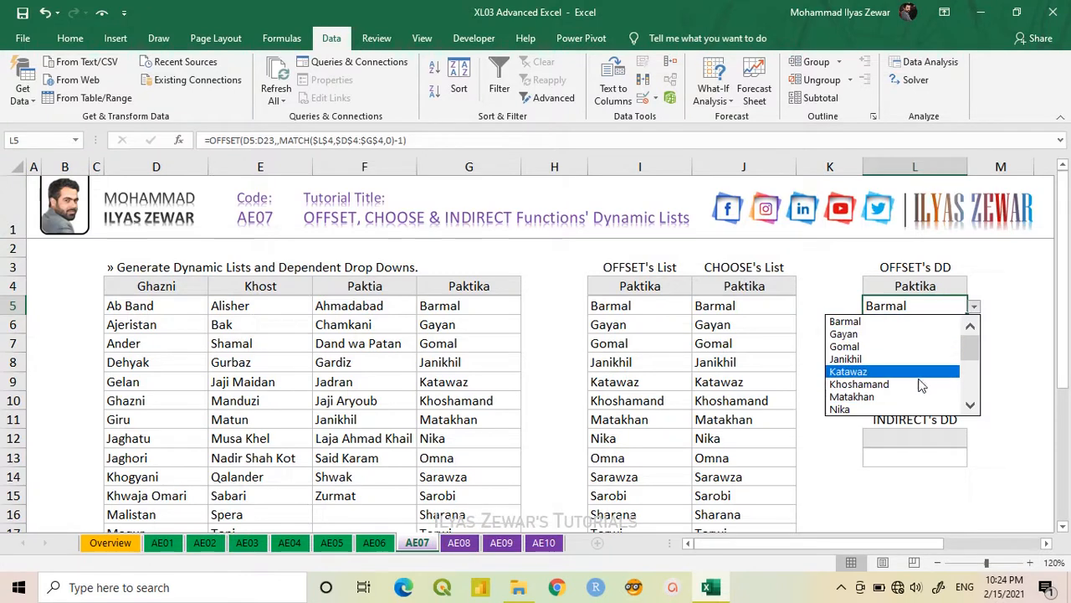
pyautogui.click(976, 308)
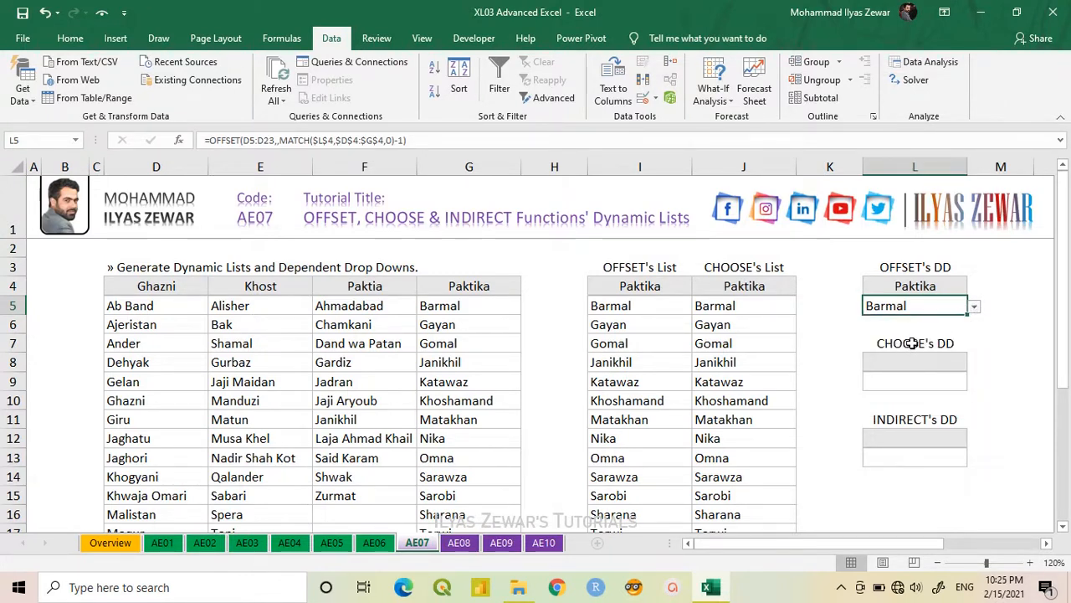
# Start a CHOOSE formula in L9 under CHOOSE's DD, with a nested MATCH looking up $L$8 as its index
pyautogui.click(917, 381)
pyautogui.write('=')
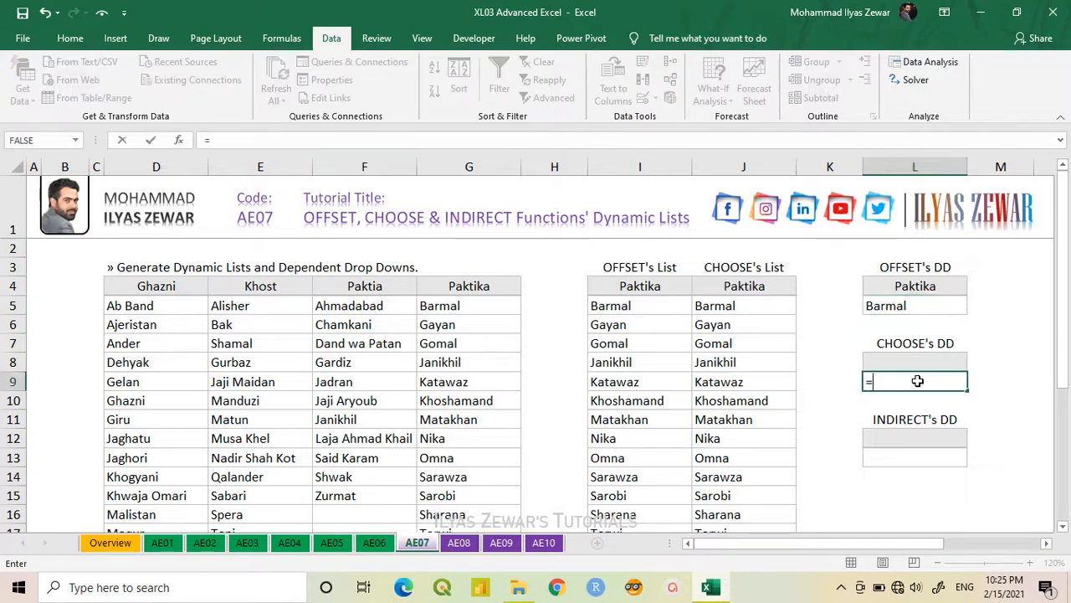
pyautogui.write('choose')
pyautogui.press('Tab')
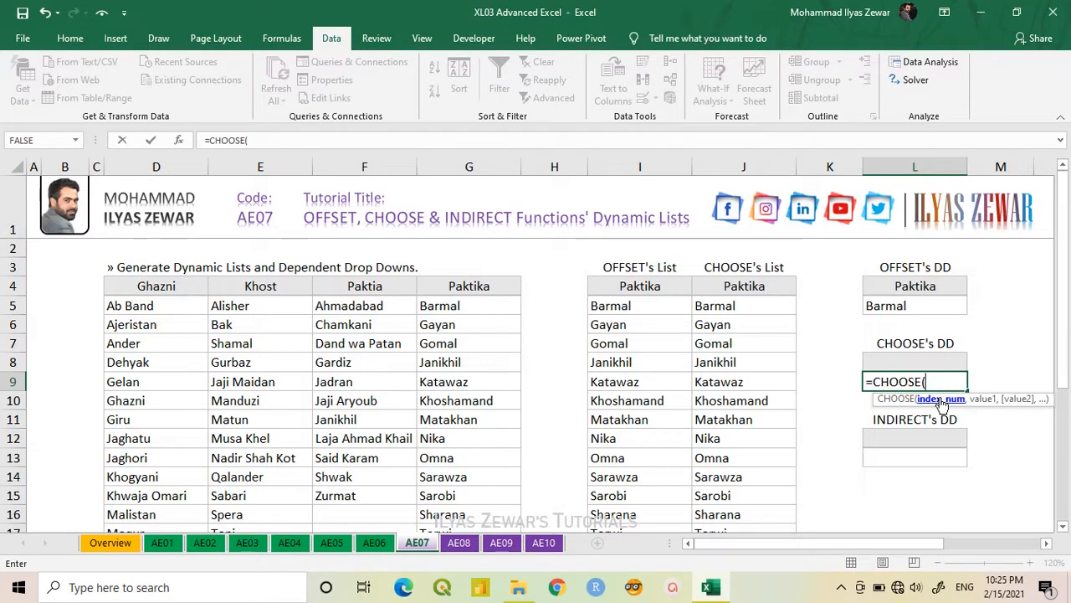
pyautogui.write('mat')
pyautogui.press('Tab')
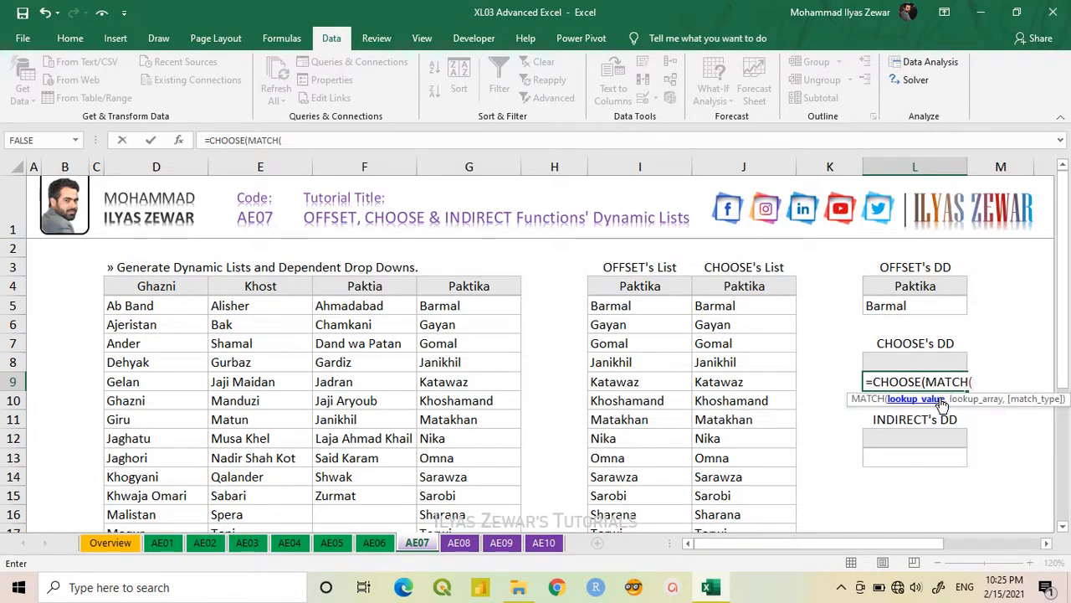
pyautogui.click(909, 362)
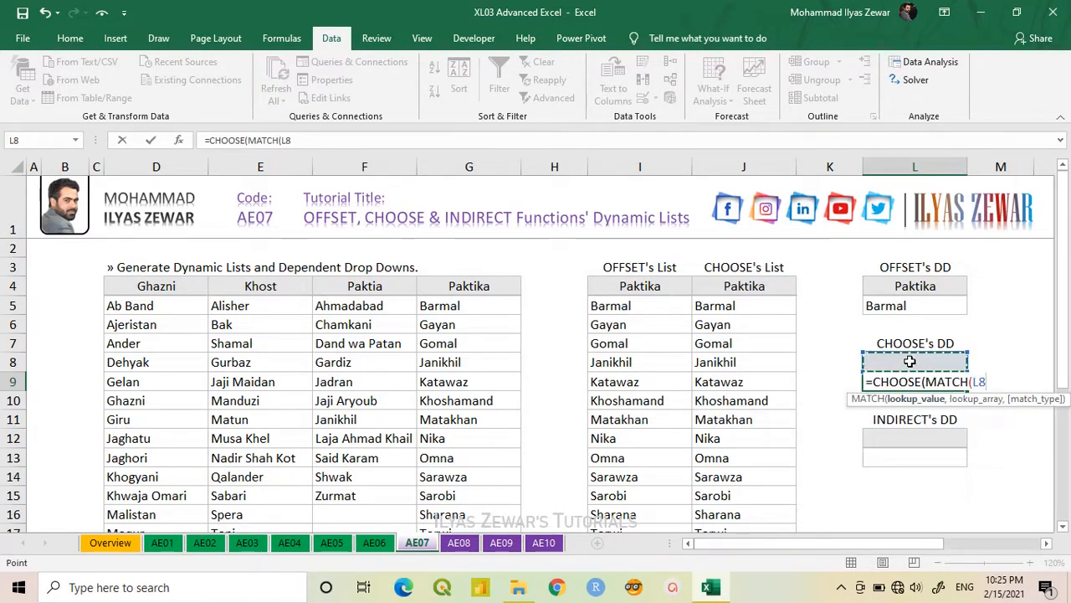
pyautogui.press('F4')
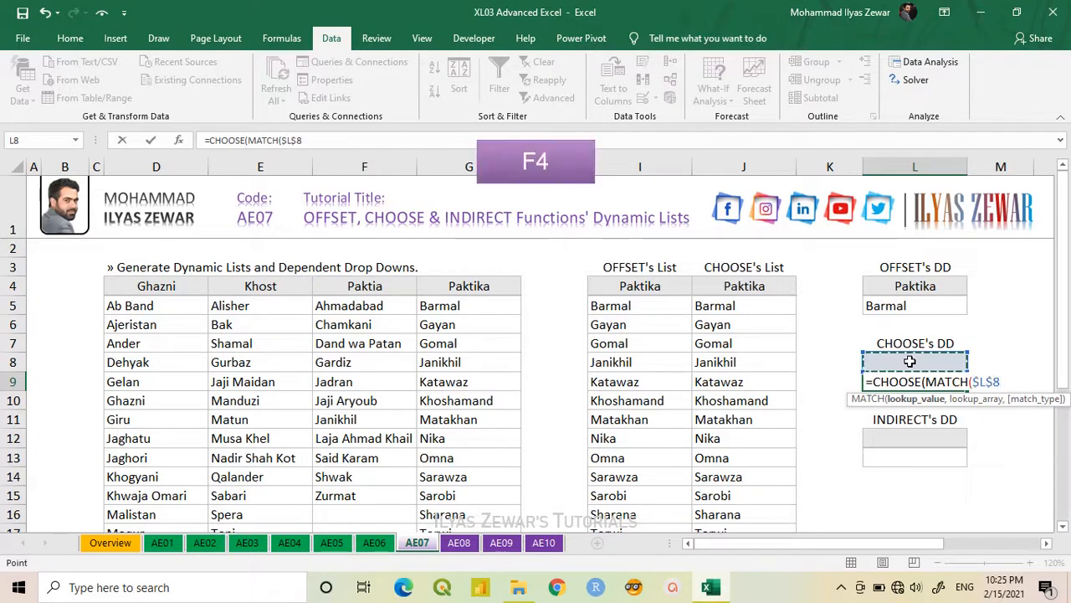
pyautogui.write(',')
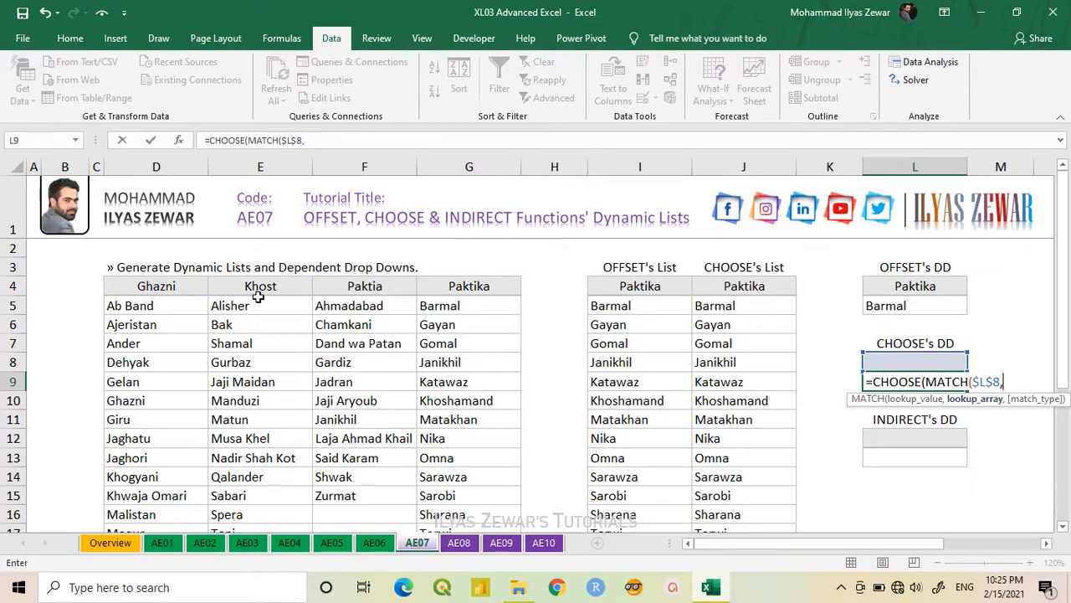
# Complete the nested MATCH in L9 with the header range $D$4:$G$4 and exact match 0
pyautogui.moveTo(185, 285); pyautogui.dragTo(445, 282)
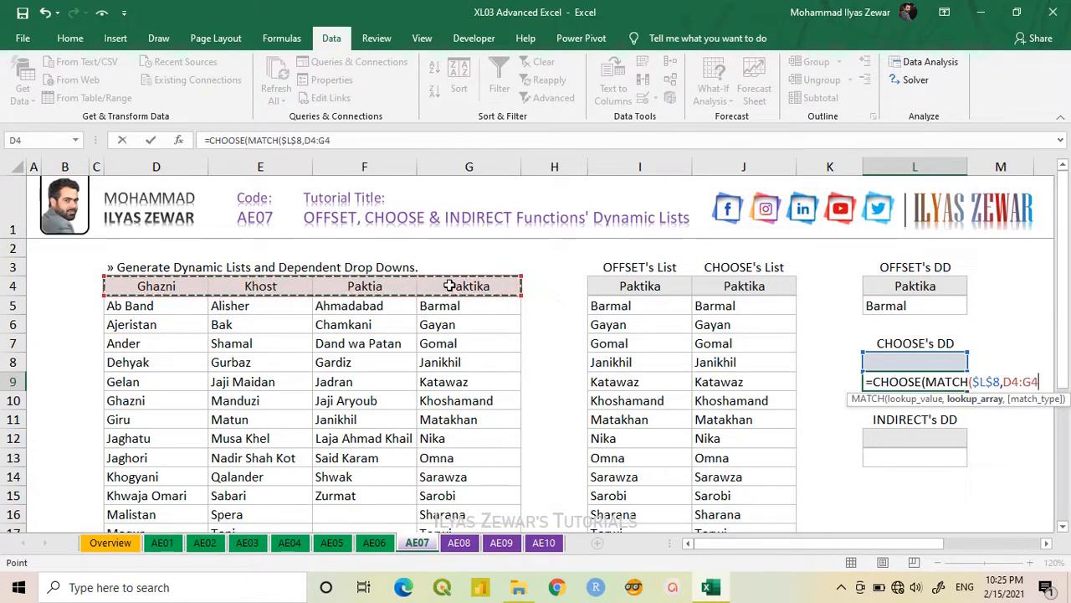
pyautogui.press('F4')
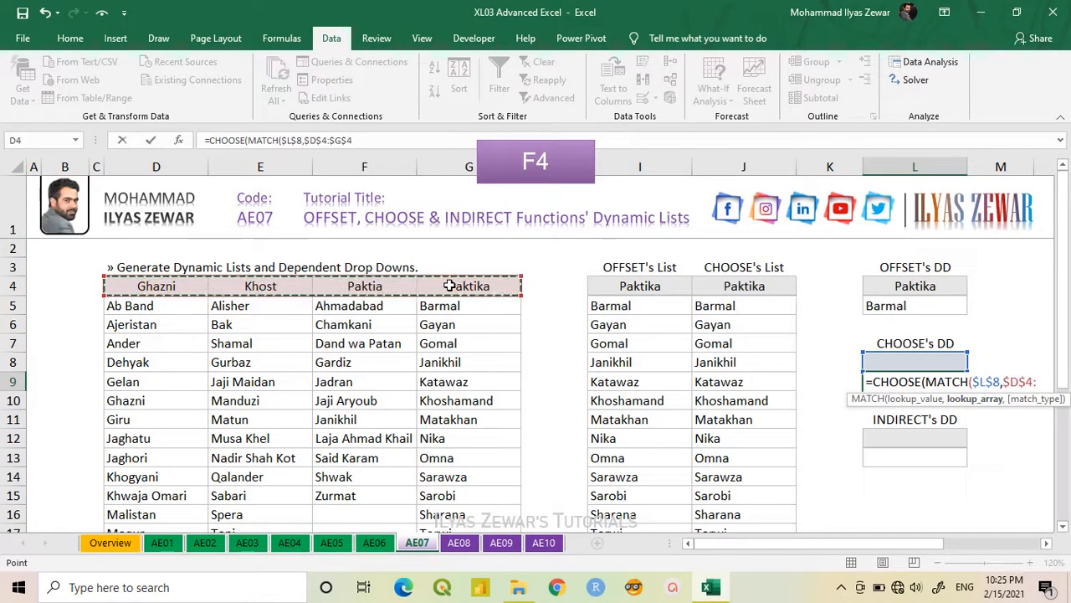
pyautogui.write(',')
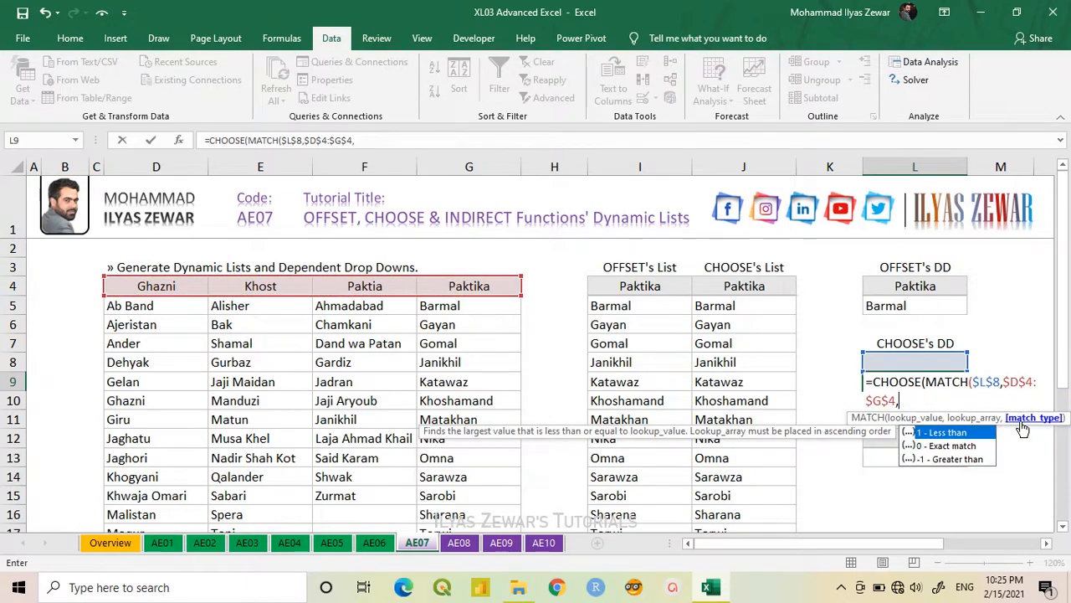
pyautogui.press('Down')
pyautogui.press('Tab')
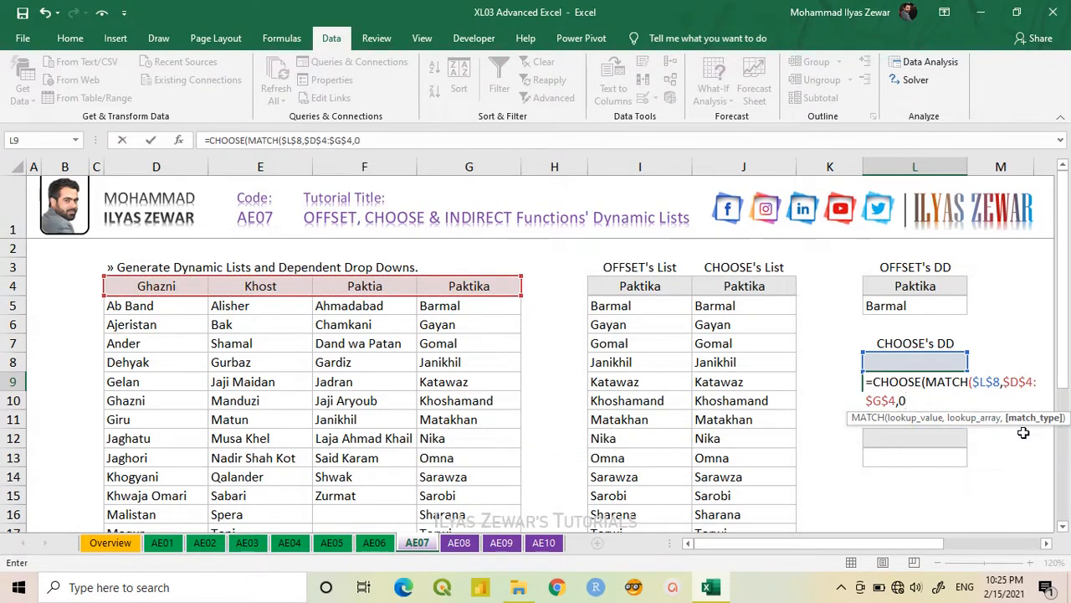
pyautogui.write(')')
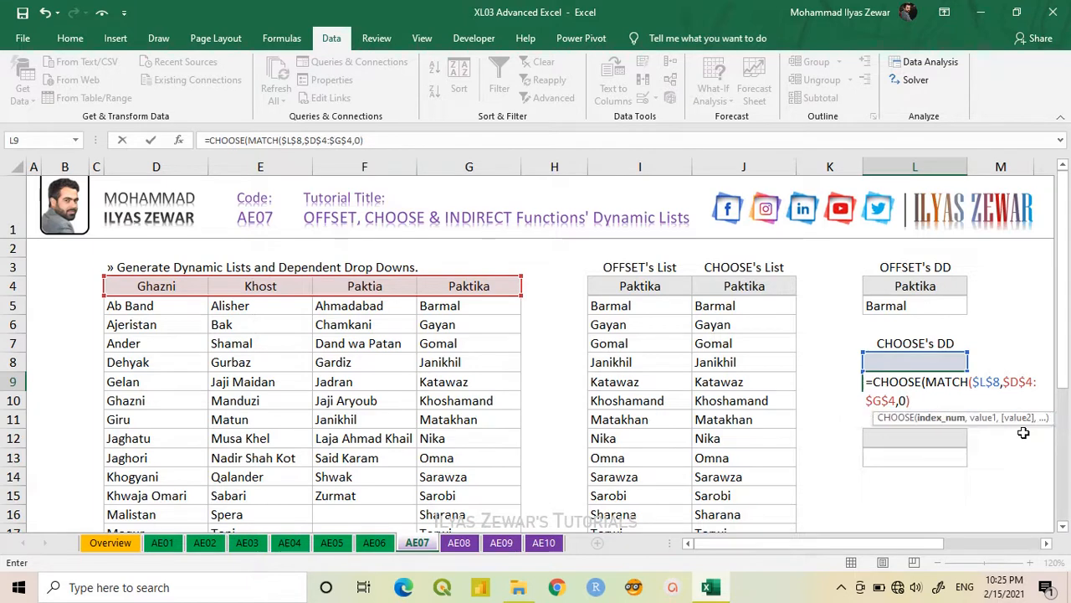
# Add the Ghazni list D5:D23 and the Khost list E5:E17 as the first two CHOOSE values in L9
pyautogui.write(',')
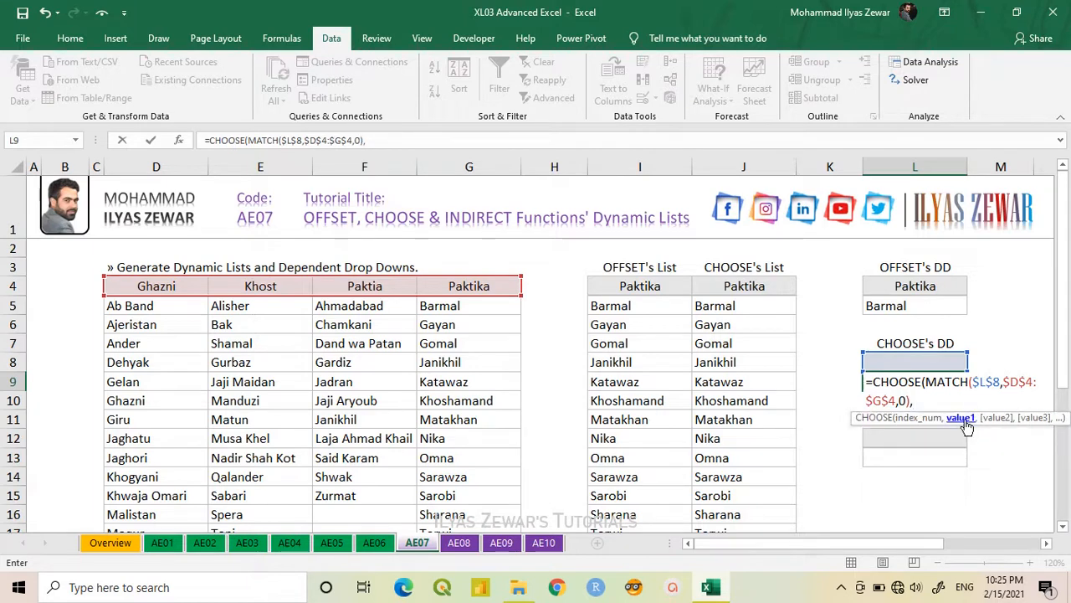
pyautogui.click(179, 306)
pyautogui.moveTo(179, 306); pyautogui.dragTo(159, 494)
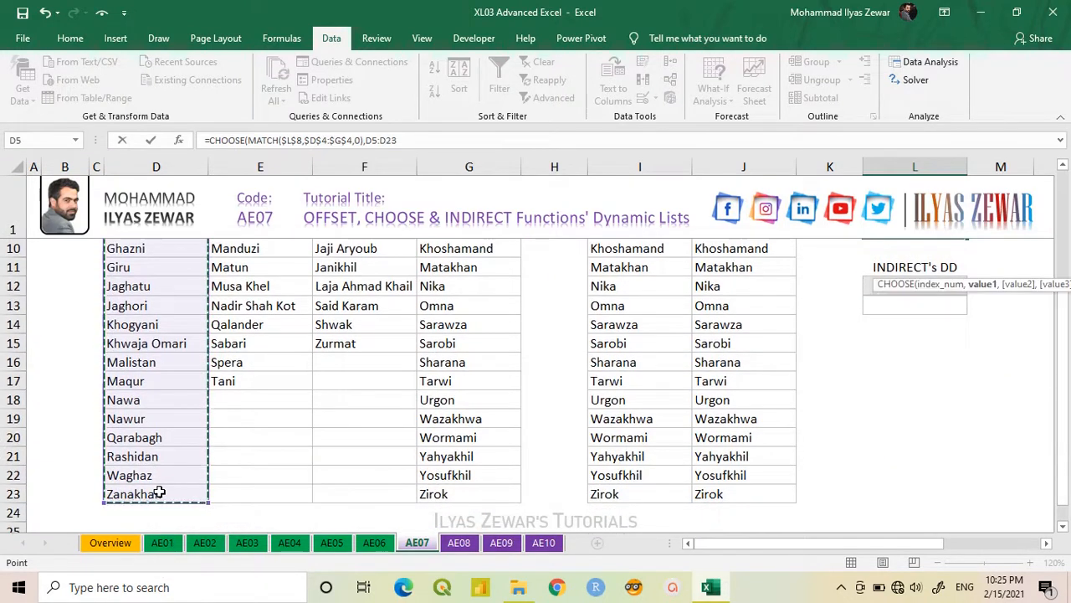
pyautogui.write(',')
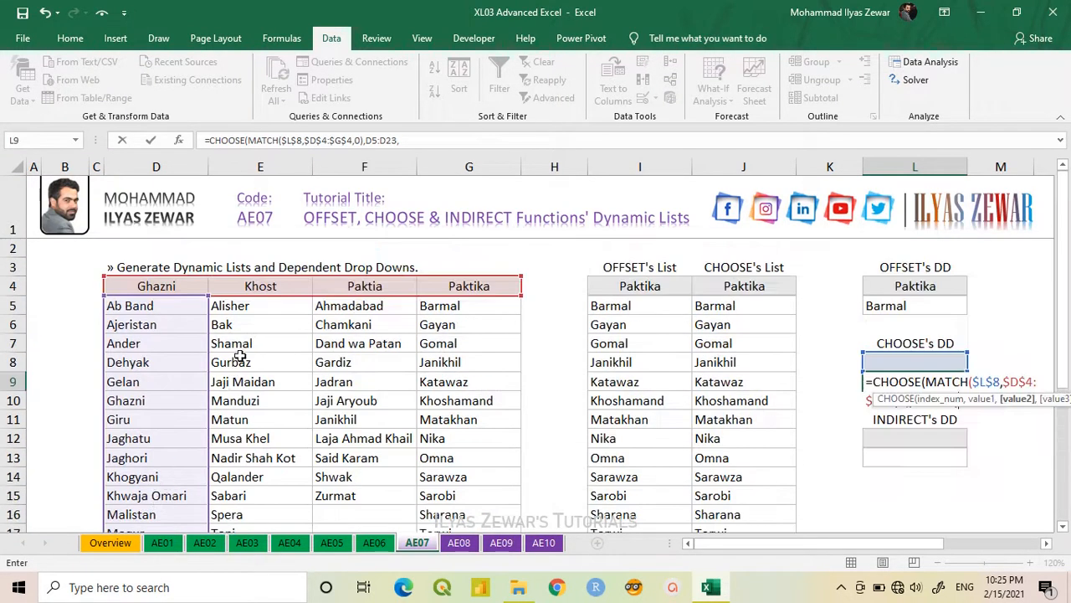
pyautogui.moveTo(262, 311); pyautogui.dragTo(261, 458)
pyautogui.write(',')
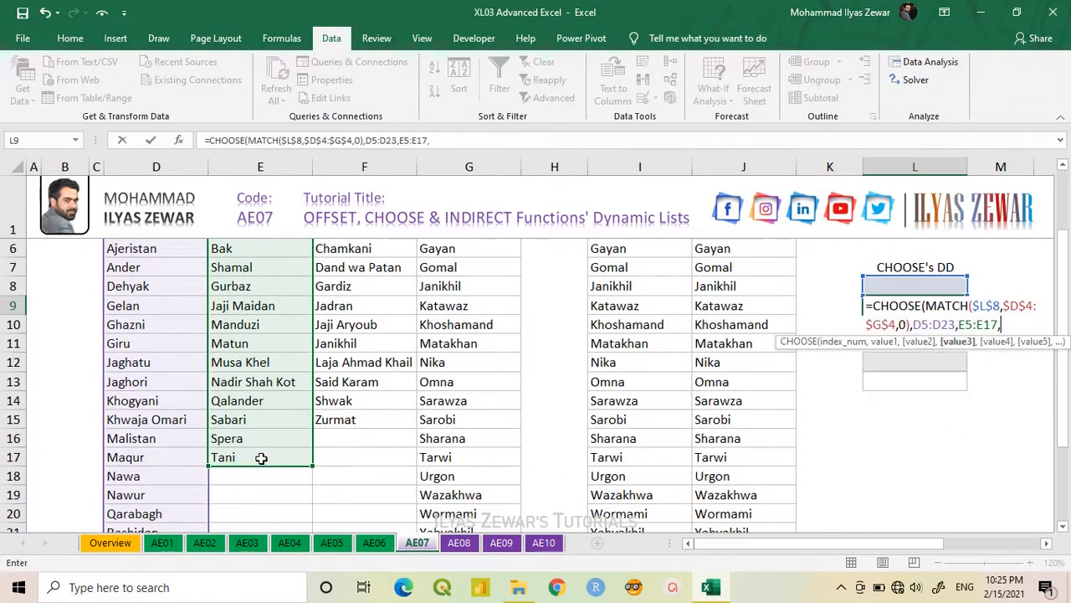
# Add the Paktia list F5:F15 and the Paktika list G5:G23 as the remaining CHOOSE values, and enter the L9 formula
pyautogui.scroll(2, 340, 449)
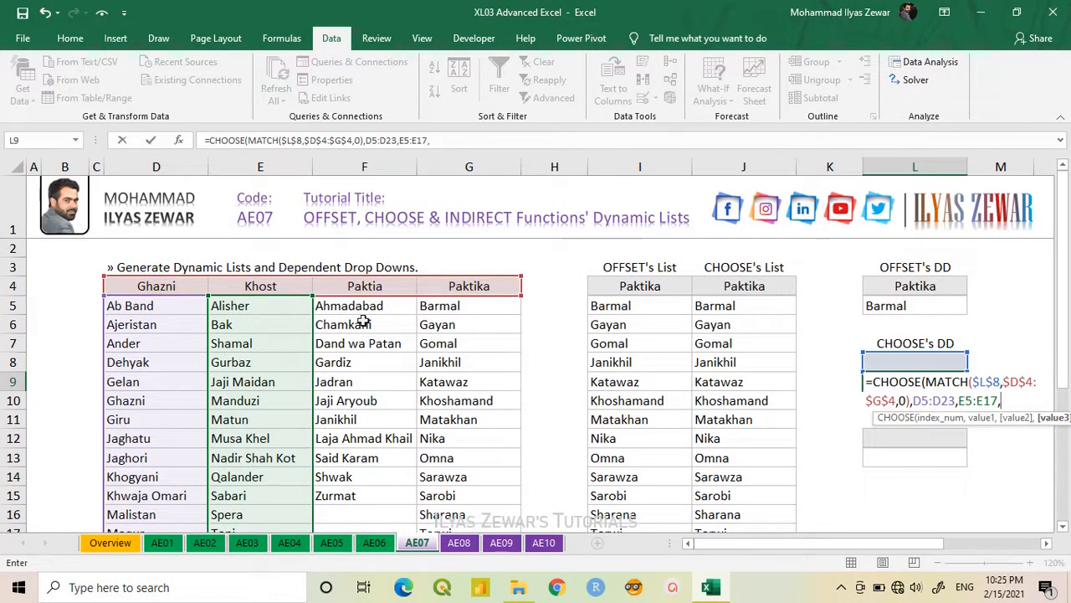
pyautogui.moveTo(364, 306); pyautogui.dragTo(359, 420)
pyautogui.write(',')
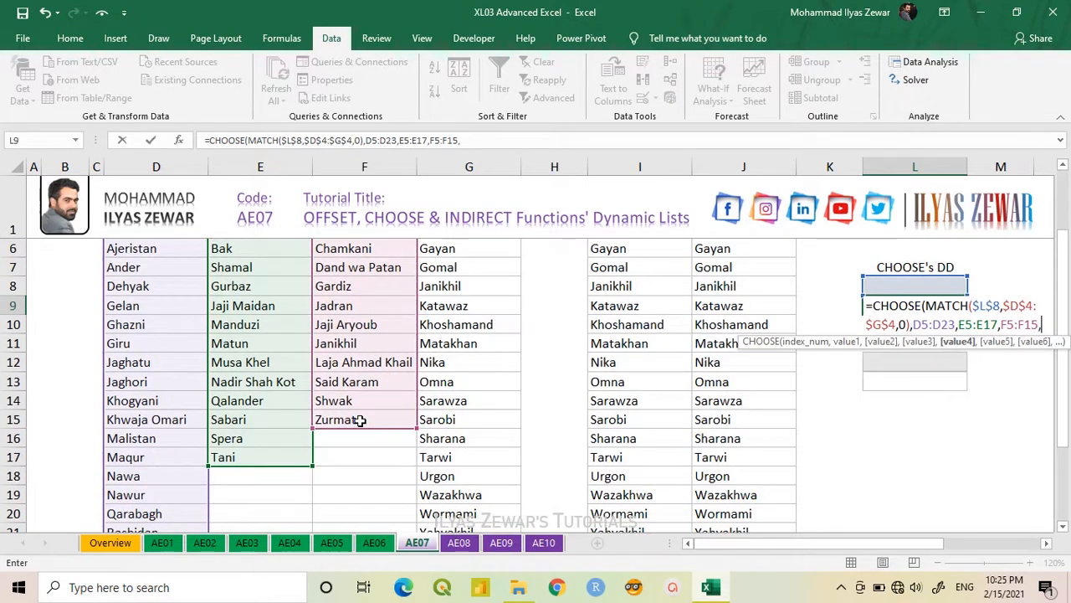
pyautogui.scroll(2, 506, 369)
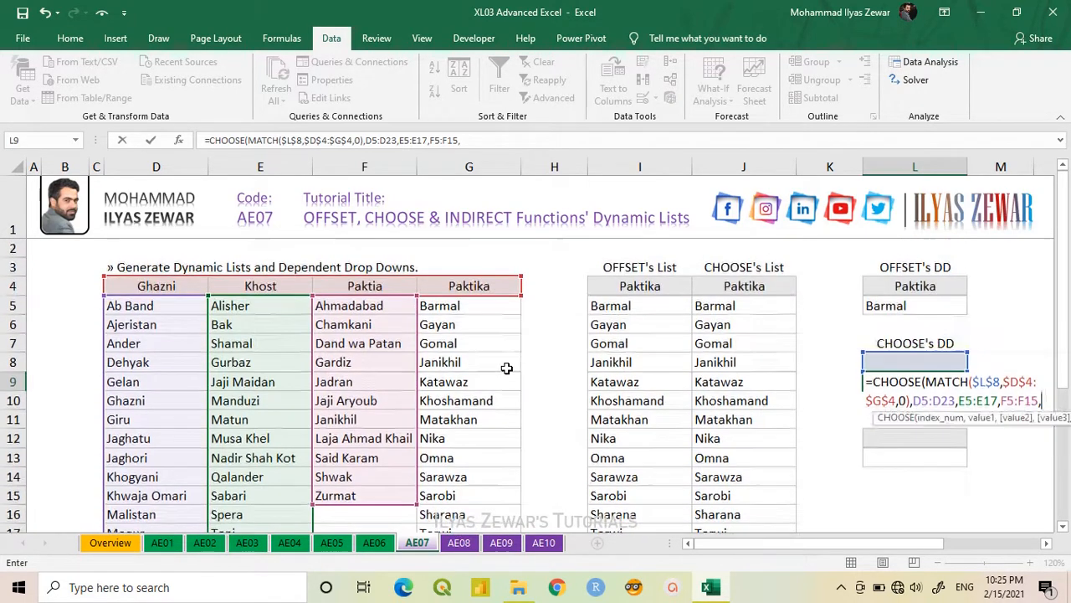
pyautogui.click(473, 307)
pyautogui.moveTo(473, 307); pyautogui.dragTo(461, 492)
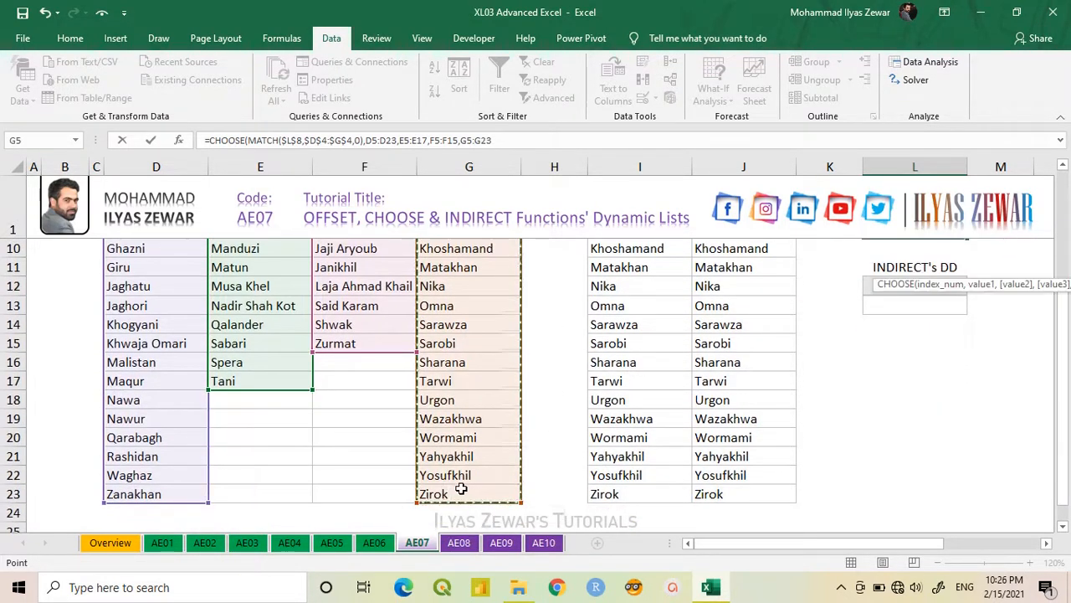
pyautogui.write(')')
pyautogui.press('Return')
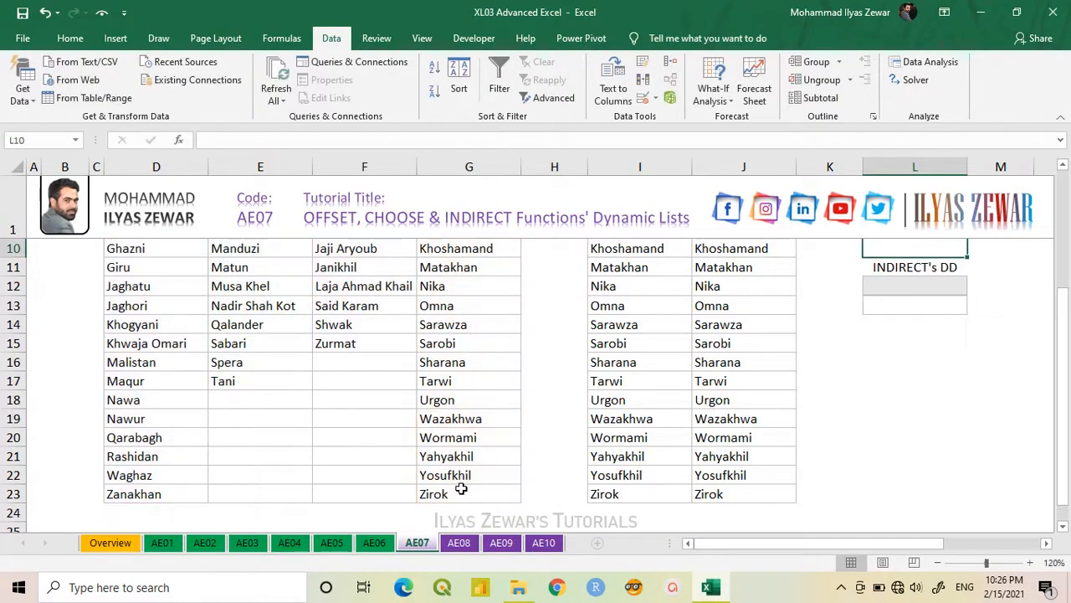
# Choose Paktia as the province in cell L8 under CHOOSE's DD
pyautogui.scroll(3, 636, 463)
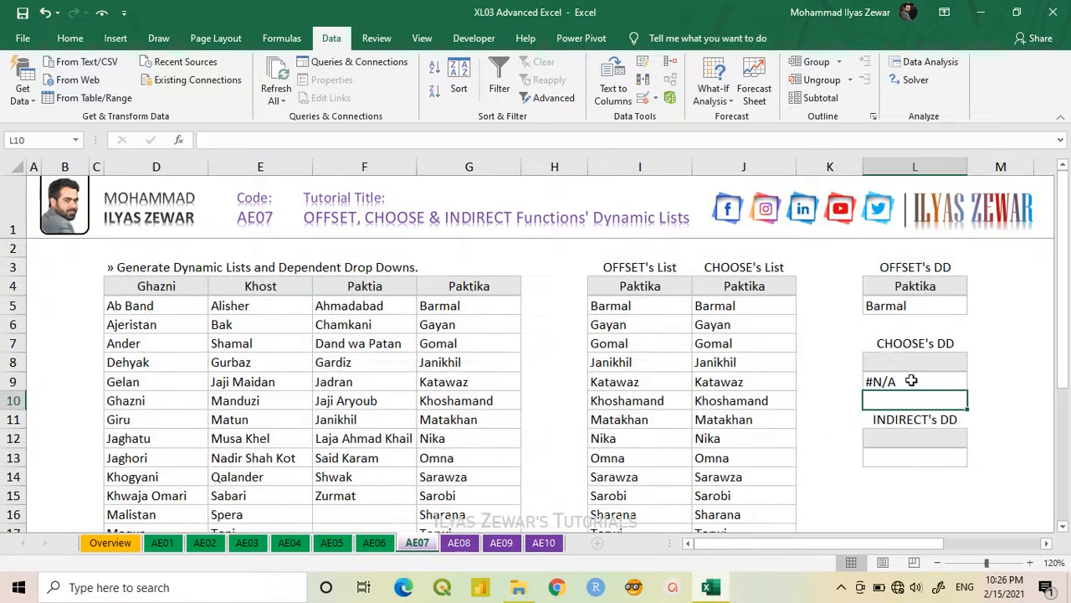
pyautogui.click(942, 365)
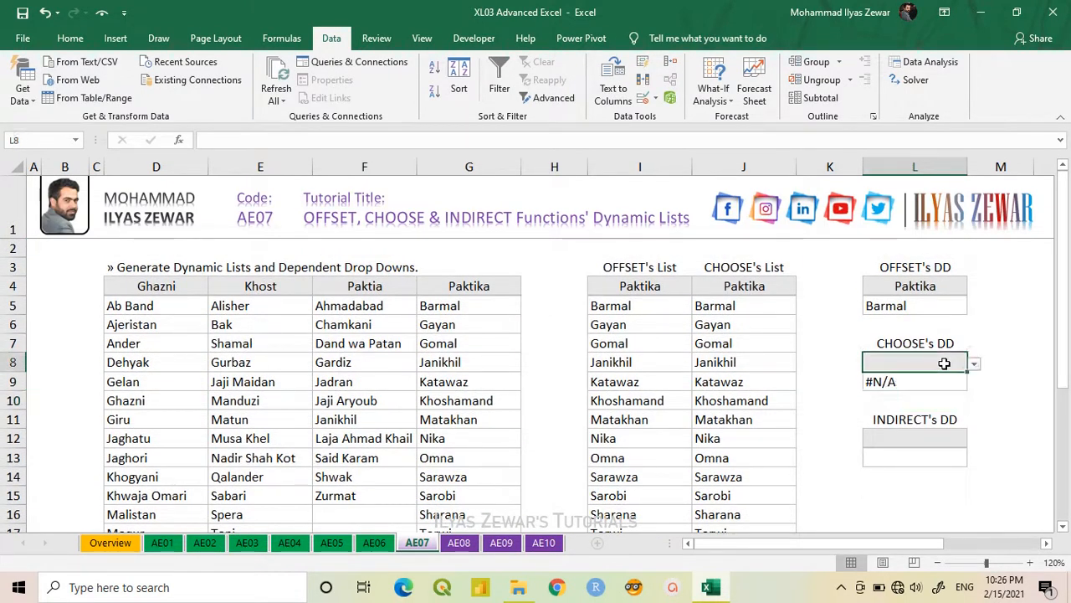
pyautogui.click(973, 368)
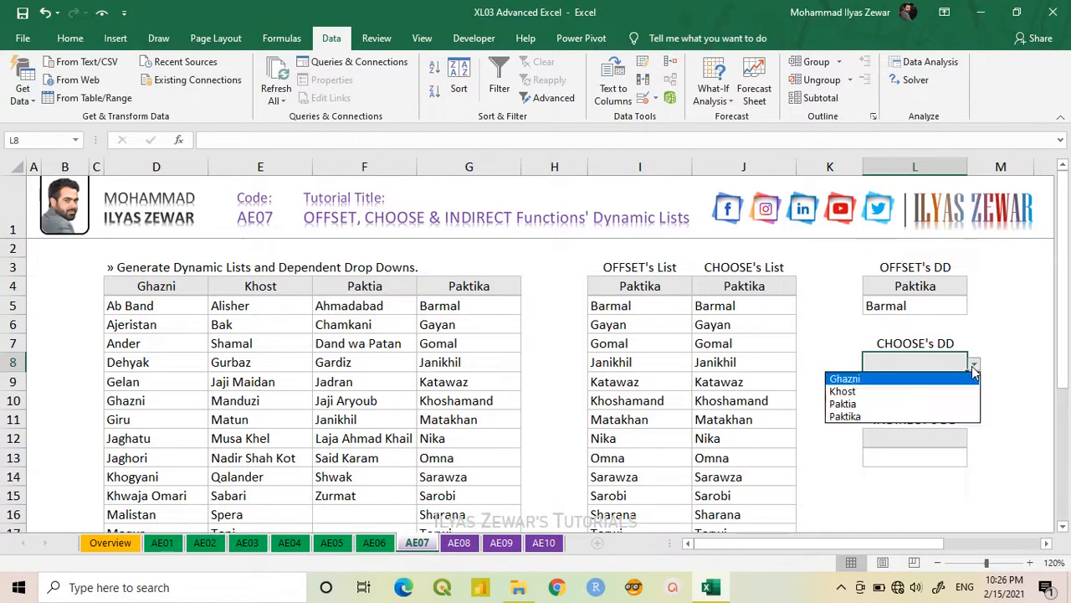
pyautogui.click(927, 404)
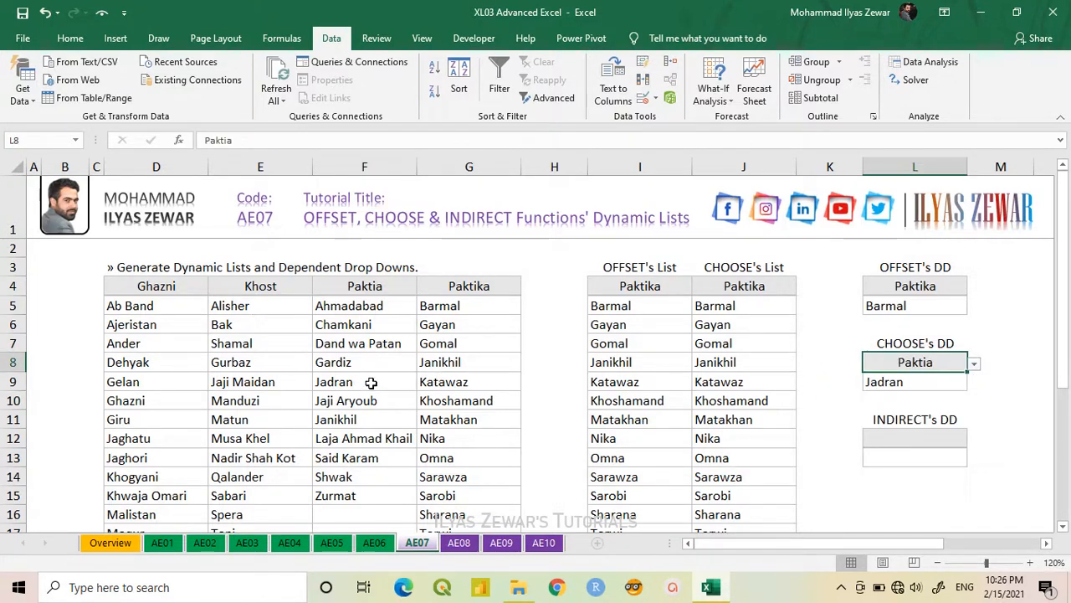
# Copy the text of the L9 CHOOSE formula without its equals sign, leaving the cell unchanged
pyautogui.doubleClick(904, 381)
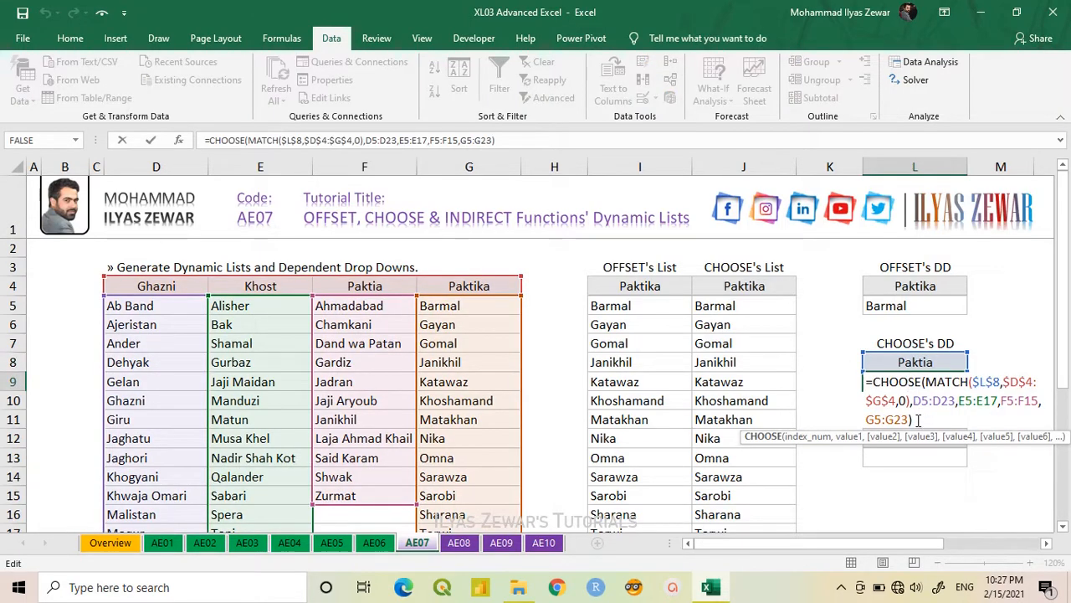
pyautogui.moveTo(921, 421); pyautogui.dragTo(882, 383)
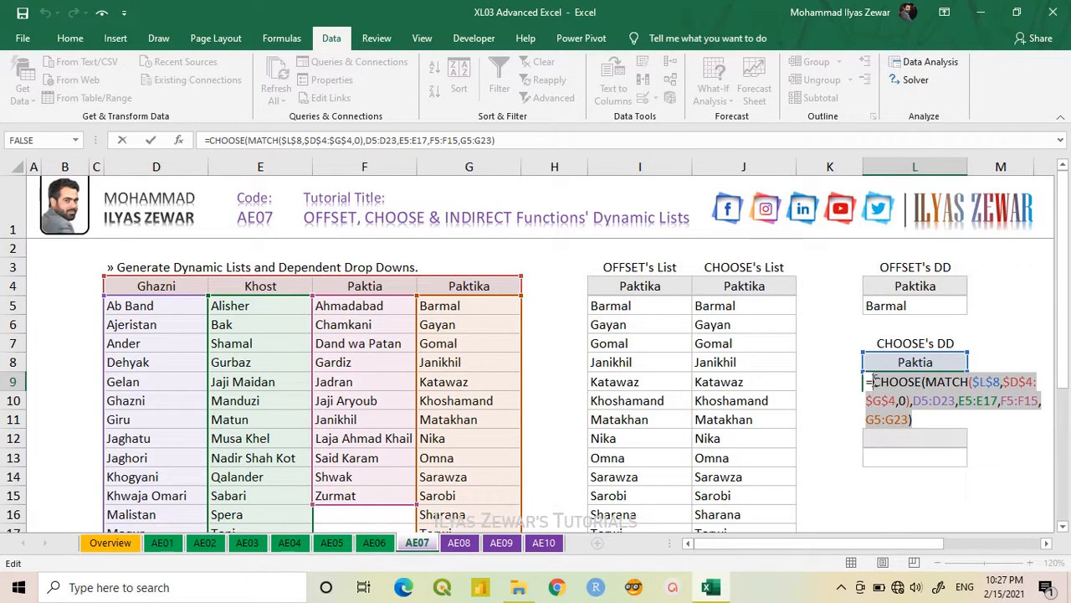
pyautogui.hotkey('ctrl', 'c')
pyautogui.press('Escape')
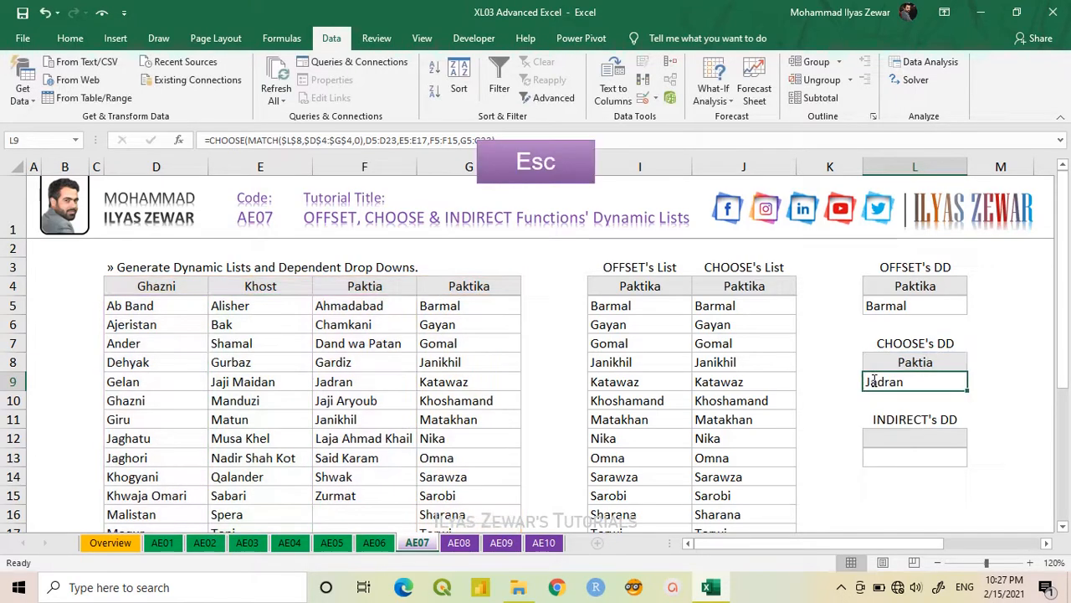
# Apply list data validation to cell L9, using the copied CHOOSE formula preceded by an equals sign as its source
pyautogui.click(643, 98)
pyautogui.click(367, 342)
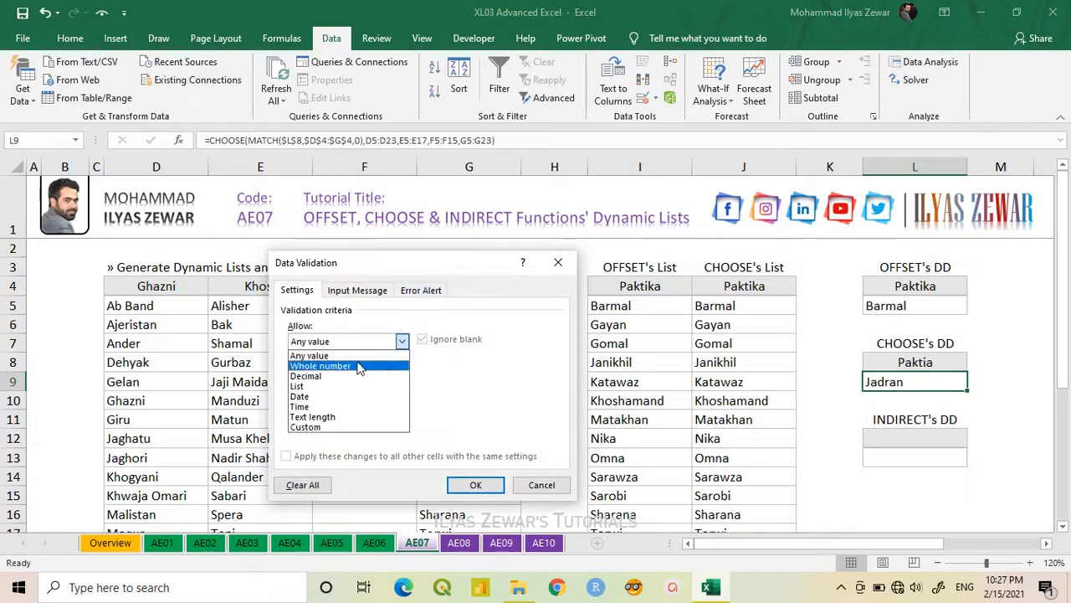
pyautogui.click(349, 388)
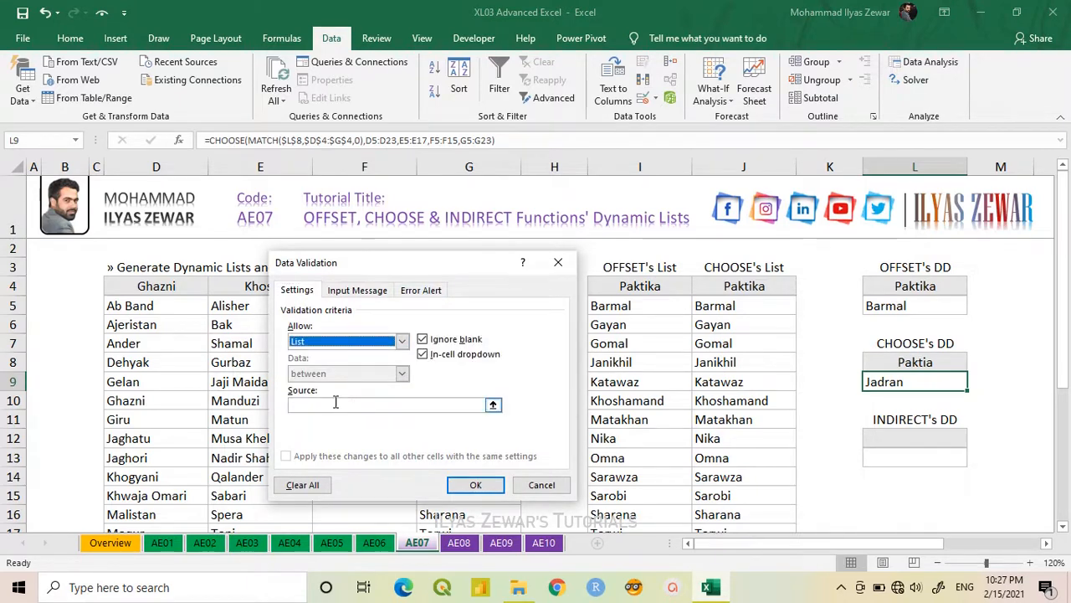
pyautogui.click(327, 408)
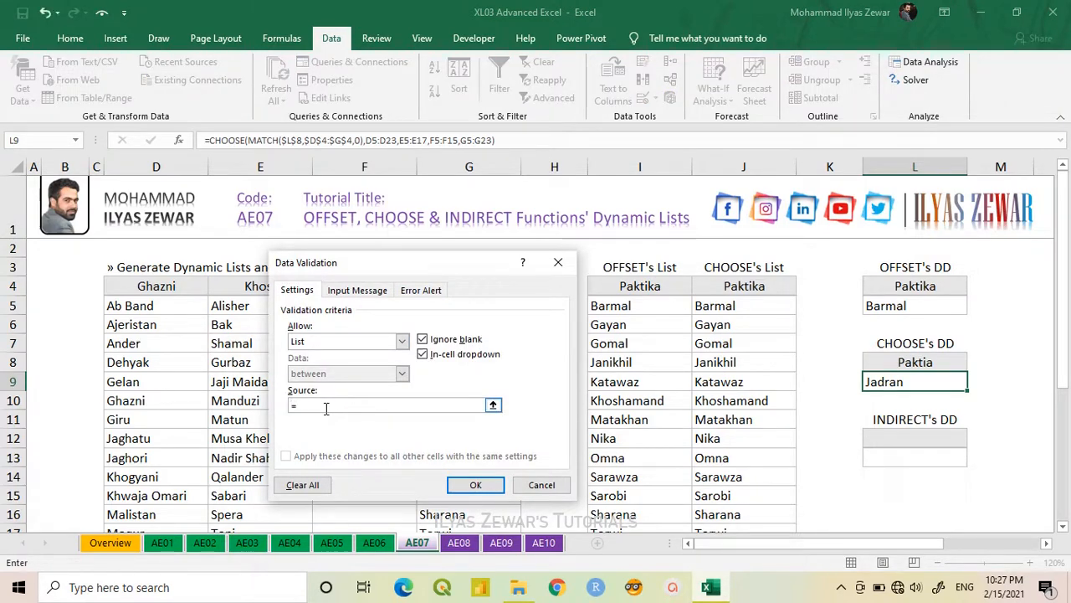
pyautogui.hotkey('ctrl', 'v')
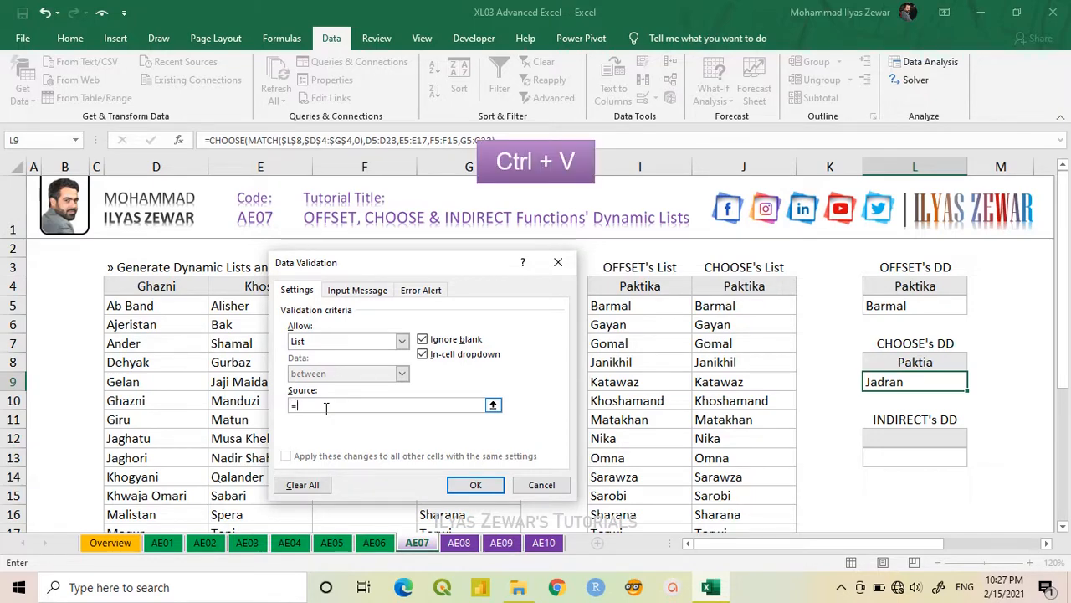
pyautogui.click(475, 484)
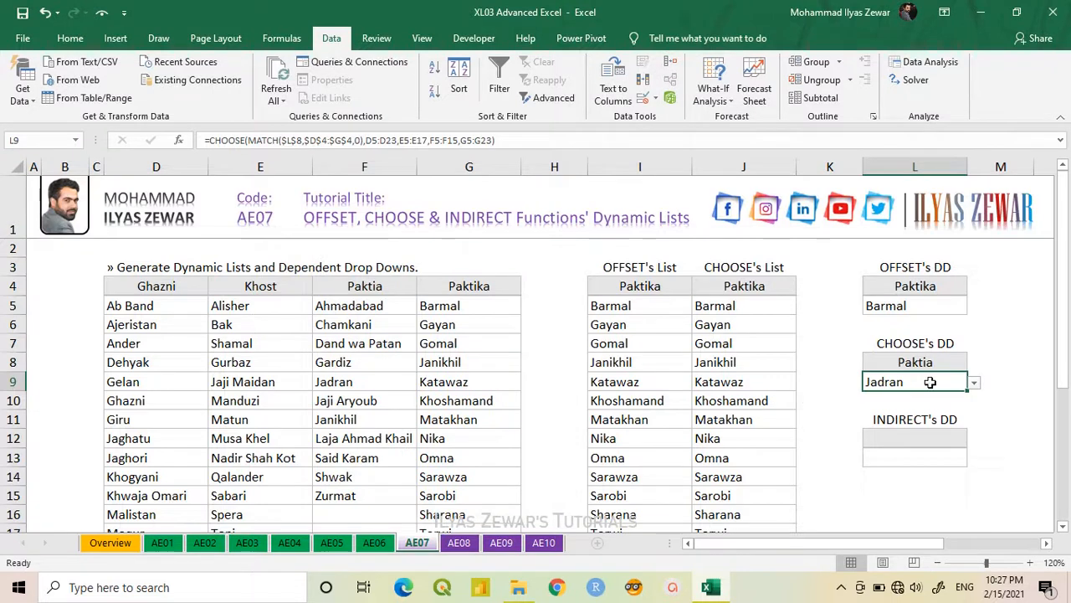
# Check the district options offered in L9 for the Paktia province
pyautogui.click(974, 383)
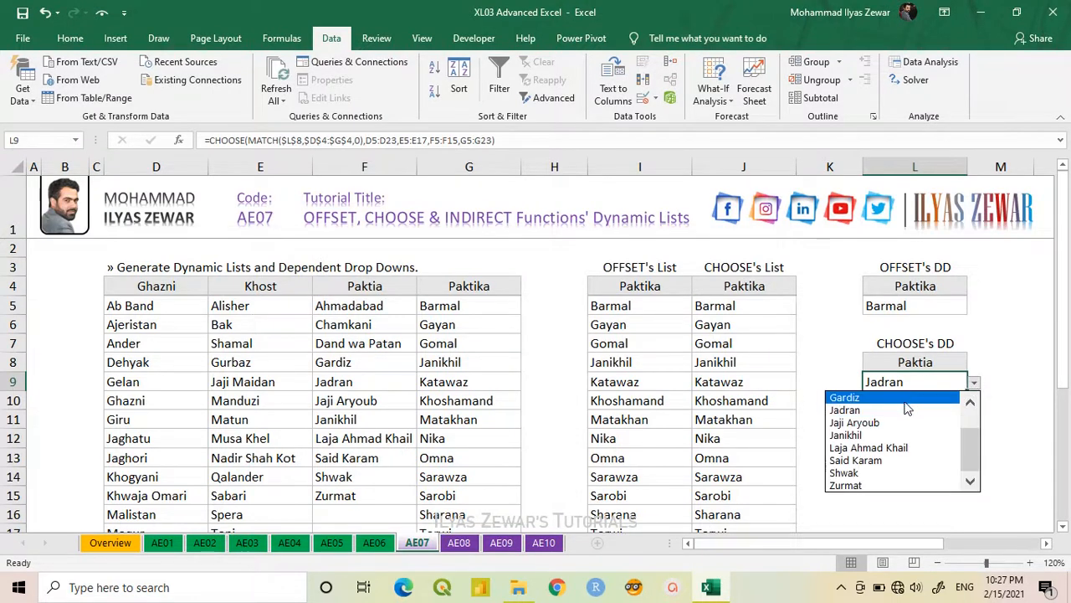
pyautogui.moveTo(976, 452)
pyautogui.mouseDown()
pyautogui.moveTo(973, 425)
pyautogui.moveTo(974, 455)
pyautogui.mouseUp()
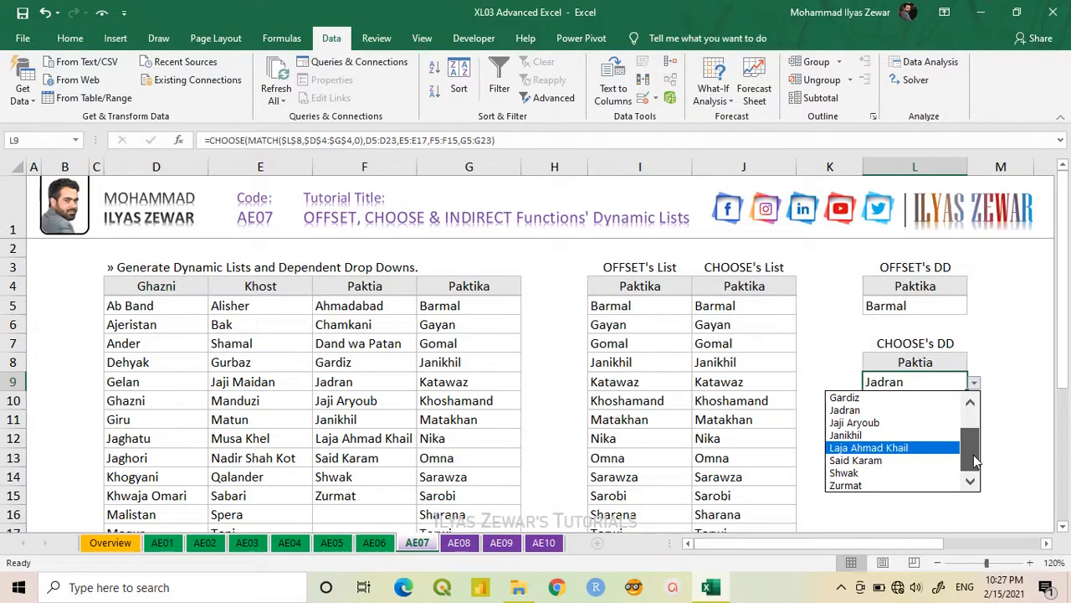
pyautogui.click(976, 385)
# Choose Ghazni as the province in L8 and check the district options in L9
pyautogui.click(945, 362)
pyautogui.click(976, 369)
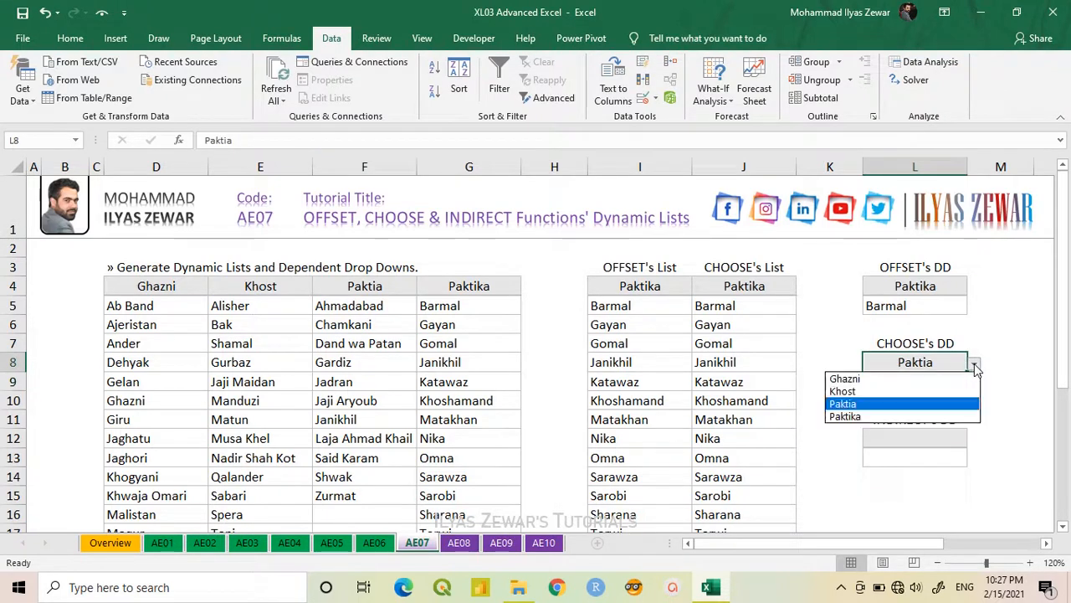
pyautogui.click(945, 376)
pyautogui.click(939, 381)
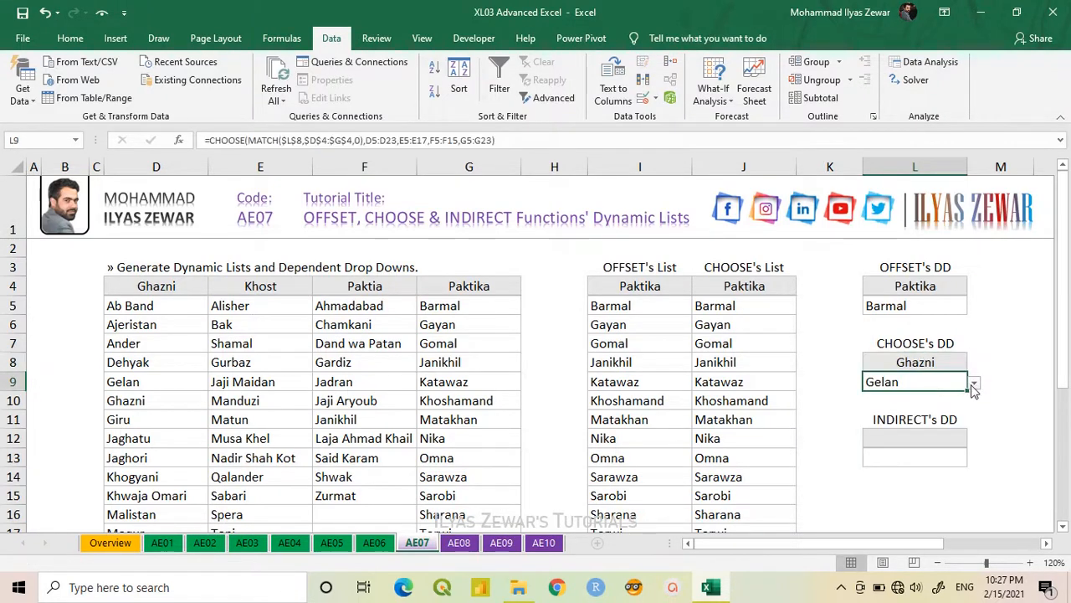
pyautogui.click(974, 382)
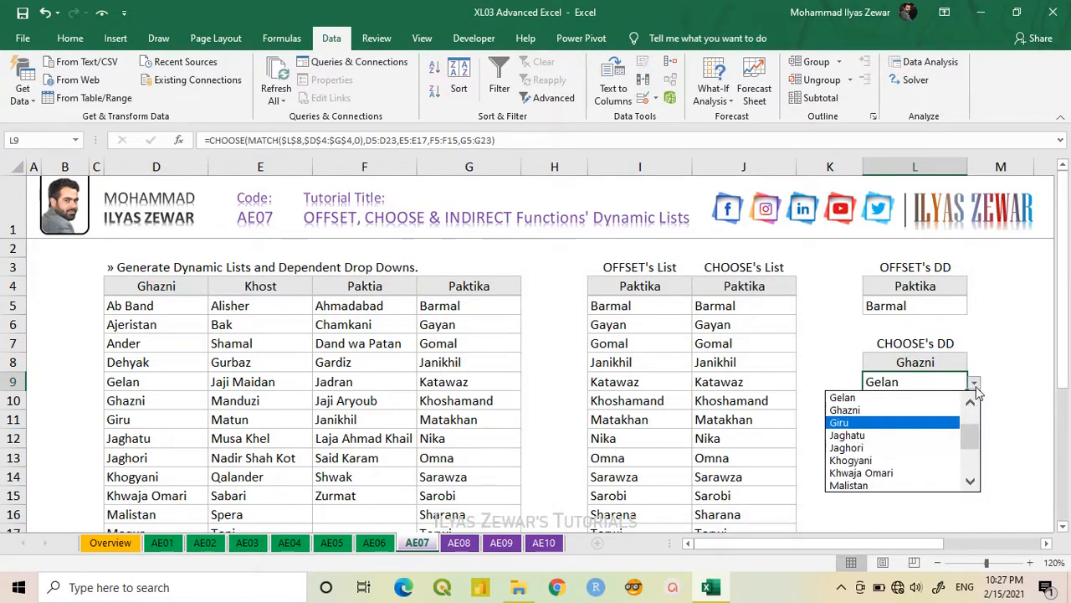
pyautogui.click(976, 388)
# Choose Paktika as the province in L8 and check the dependent district options in L9
pyautogui.click(939, 362)
pyautogui.click(975, 368)
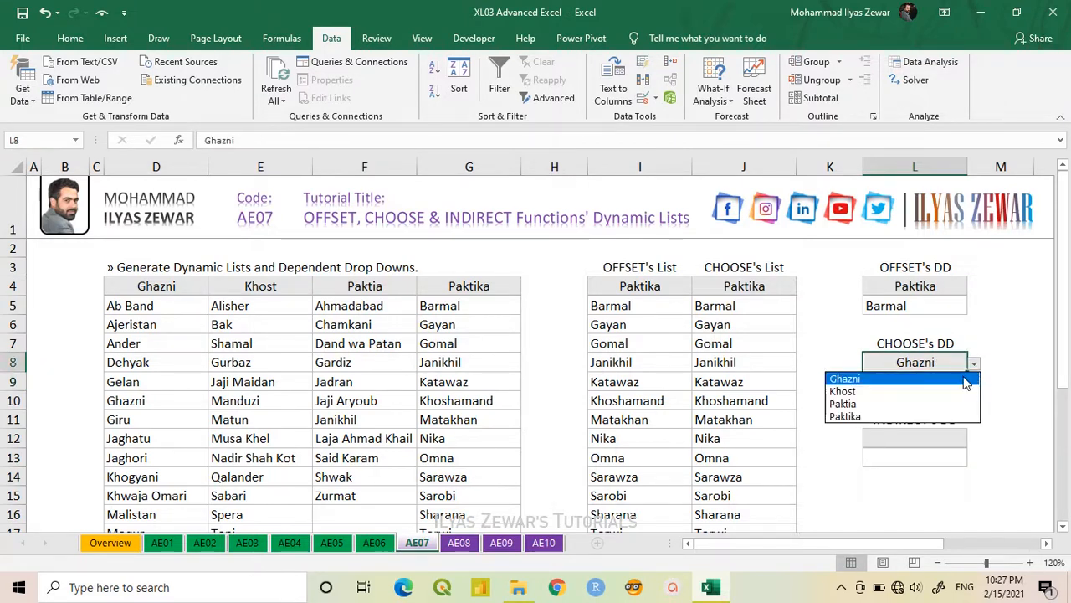
pyautogui.click(937, 413)
pyautogui.click(938, 387)
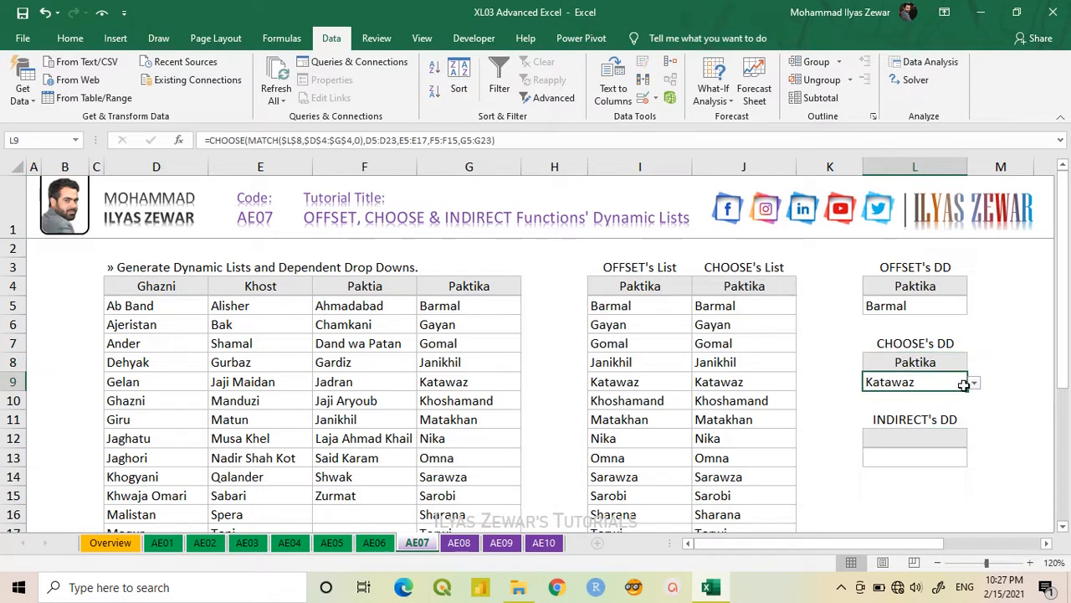
pyautogui.click(974, 384)
pyautogui.moveTo(975, 426)
pyautogui.mouseDown()
pyautogui.moveTo(973, 406)
pyautogui.moveTo(968, 468)
pyautogui.moveTo(972, 409)
pyautogui.mouseUp()
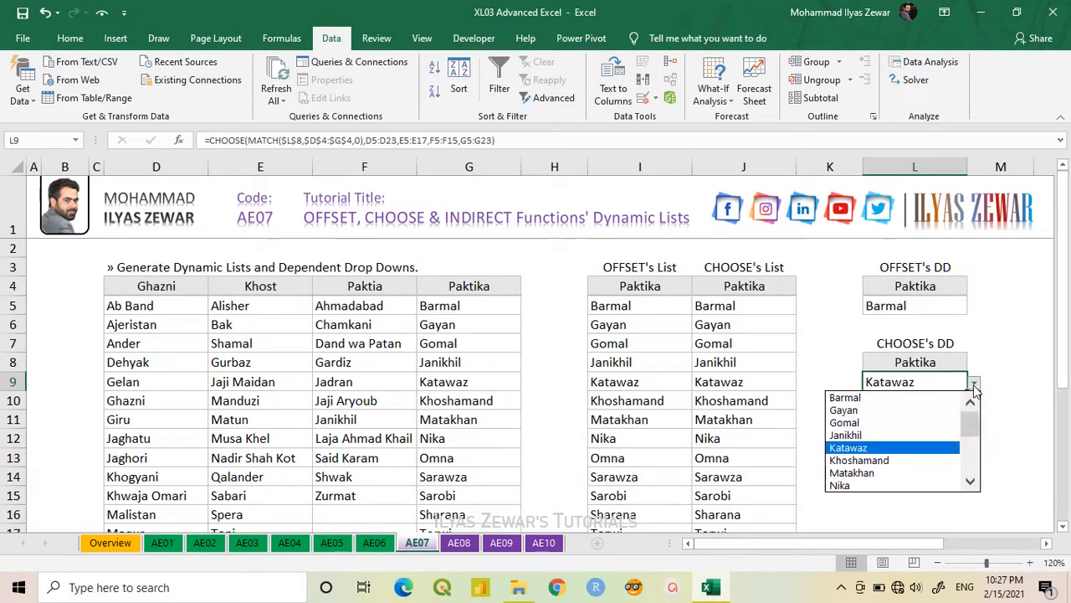
pyautogui.click(974, 384)
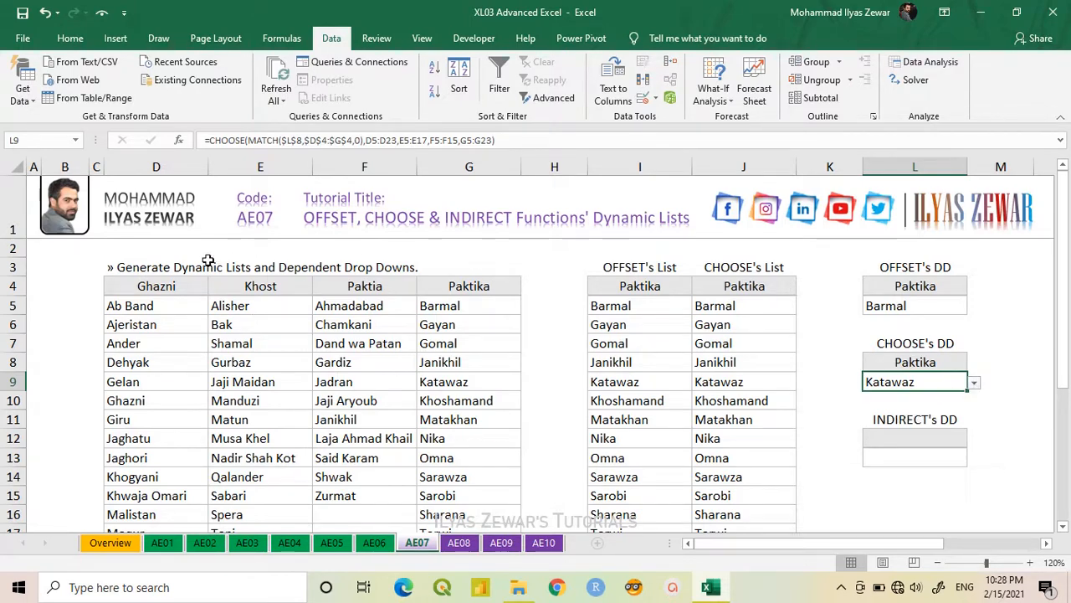
# Create named ranges from the province table D4:G23 using only its top row, and check them in the Name Manager
pyautogui.moveTo(175, 284); pyautogui.dragTo(548, 541)
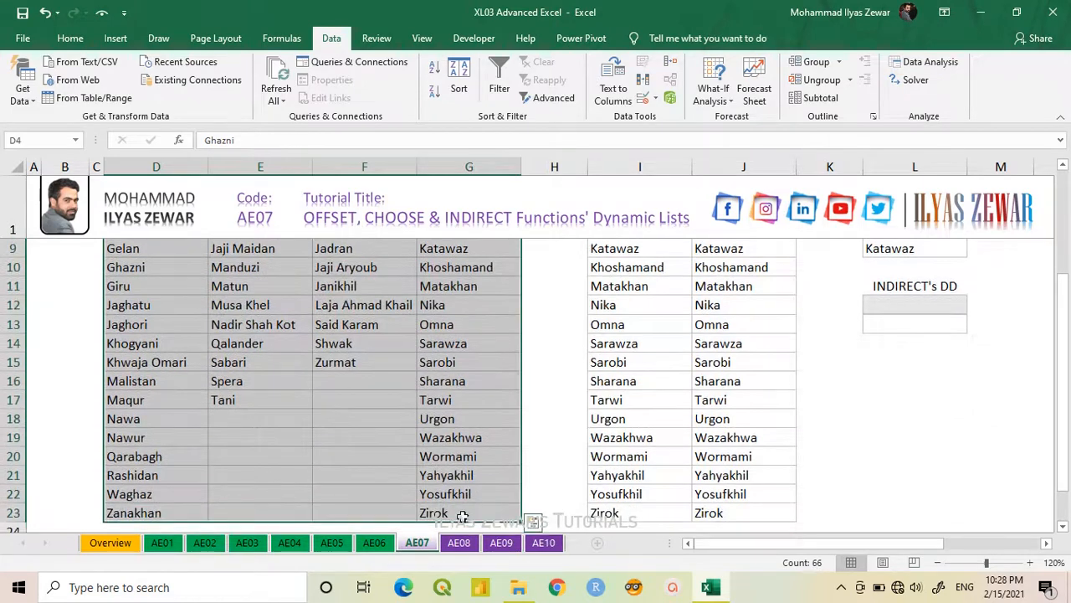
pyautogui.click(282, 39)
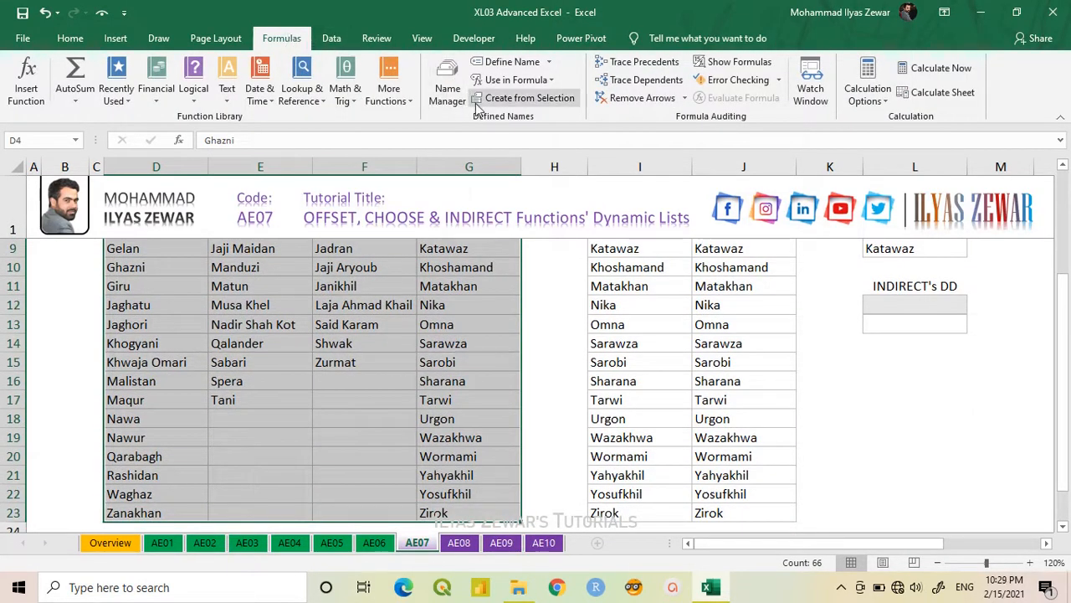
pyautogui.click(517, 101)
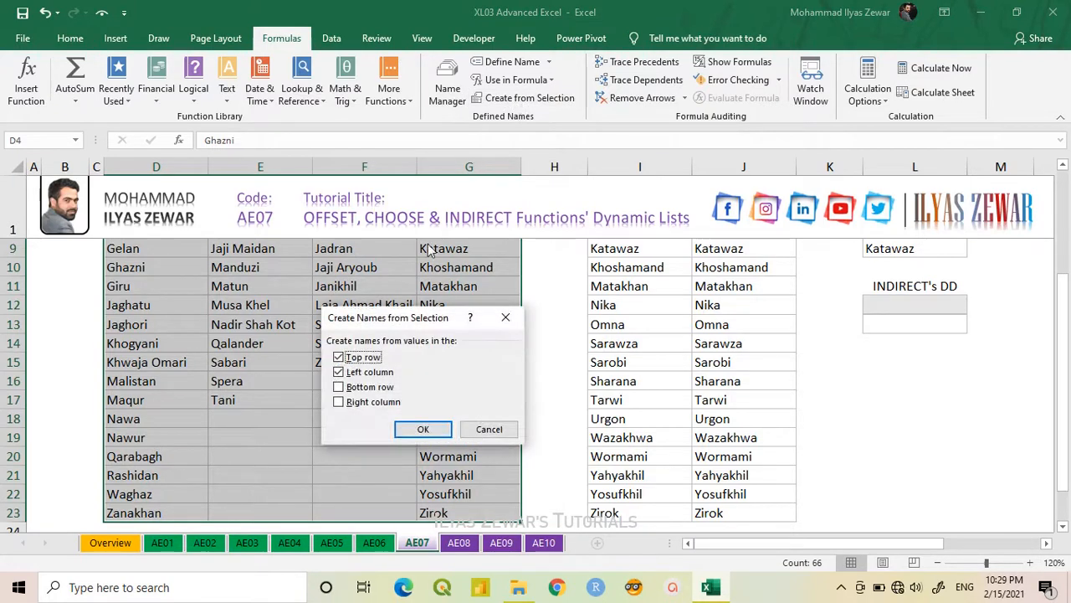
pyautogui.click(338, 372)
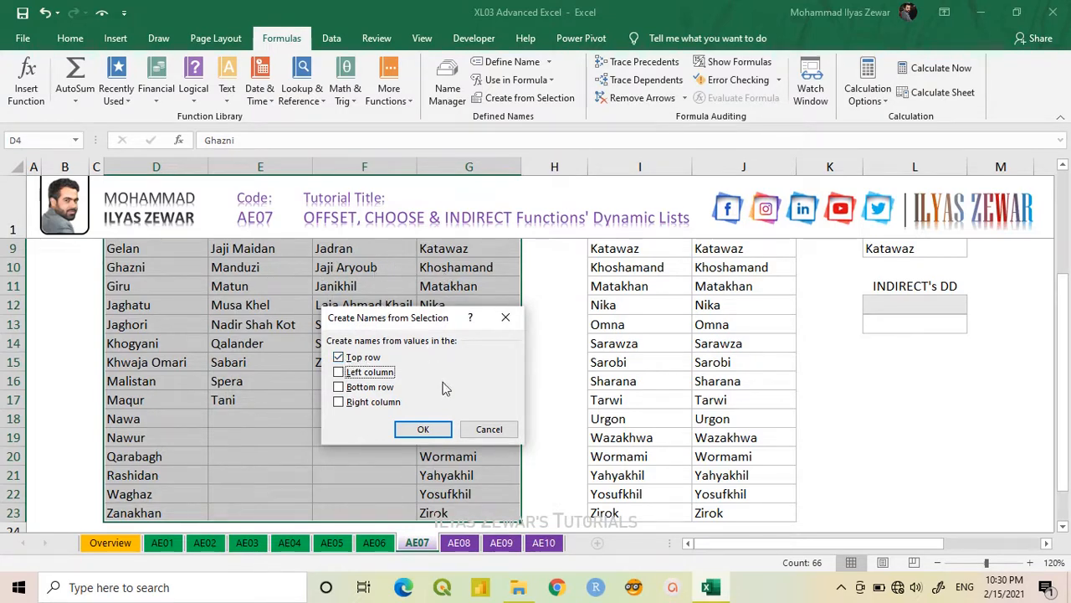
pyautogui.click(422, 429)
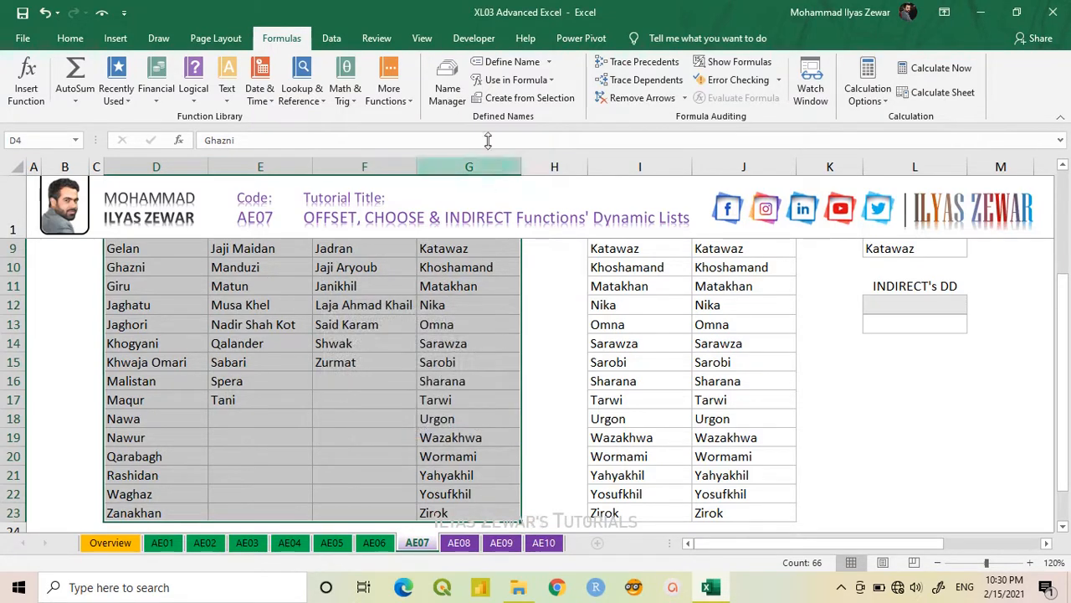
pyautogui.click(456, 100)
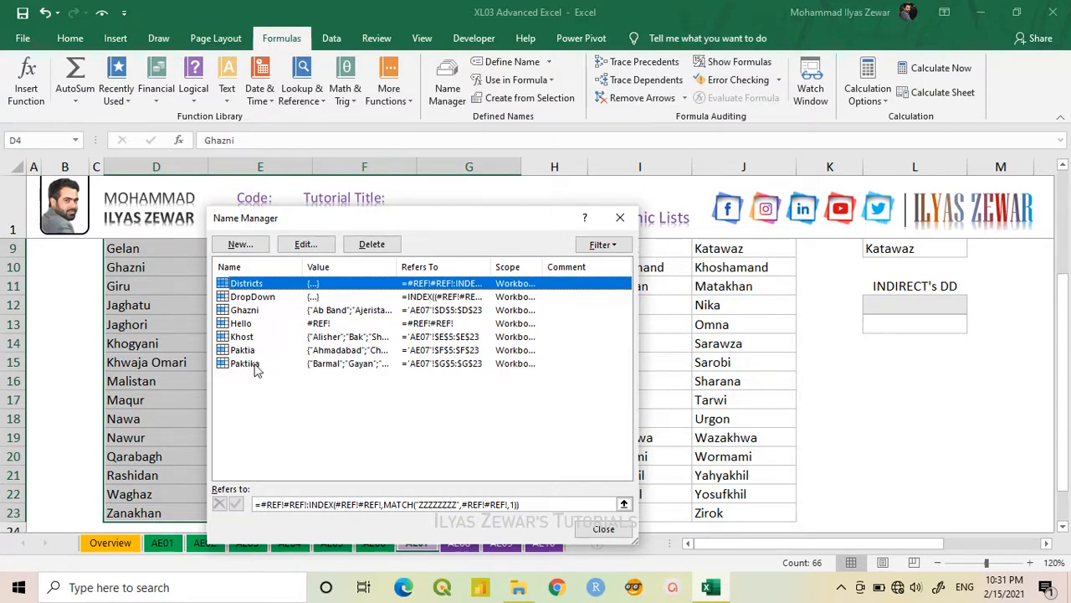
pyautogui.click(599, 528)
# Apply list data validation to cell L13 with the source =INDIRECT($L$12), continuing despite the source error
pyautogui.scroll(-1, 492, 495)
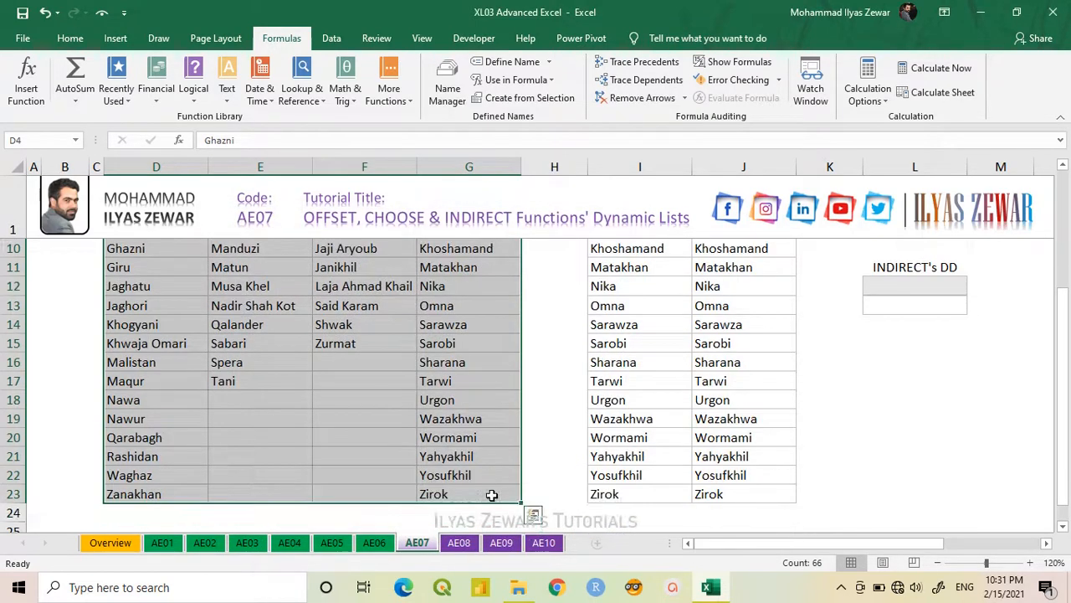
pyautogui.click(904, 305)
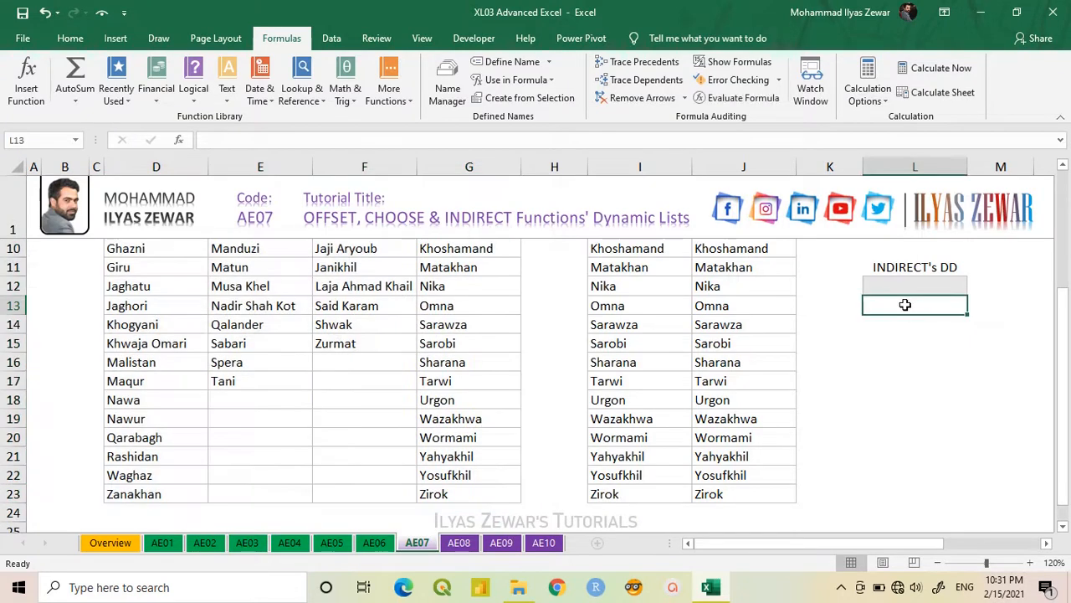
pyautogui.click(332, 39)
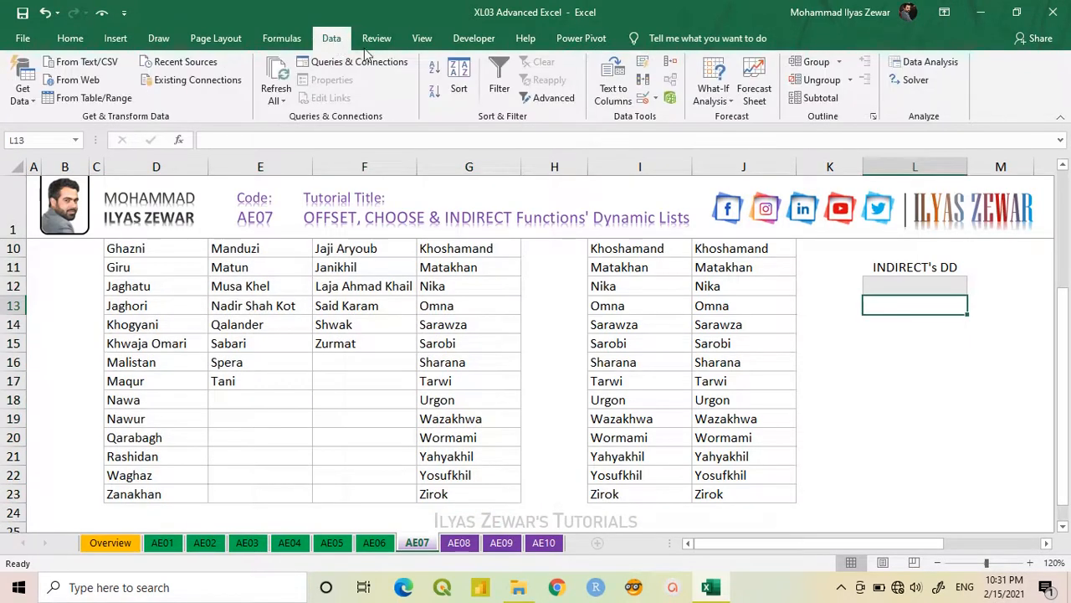
pyautogui.click(643, 99)
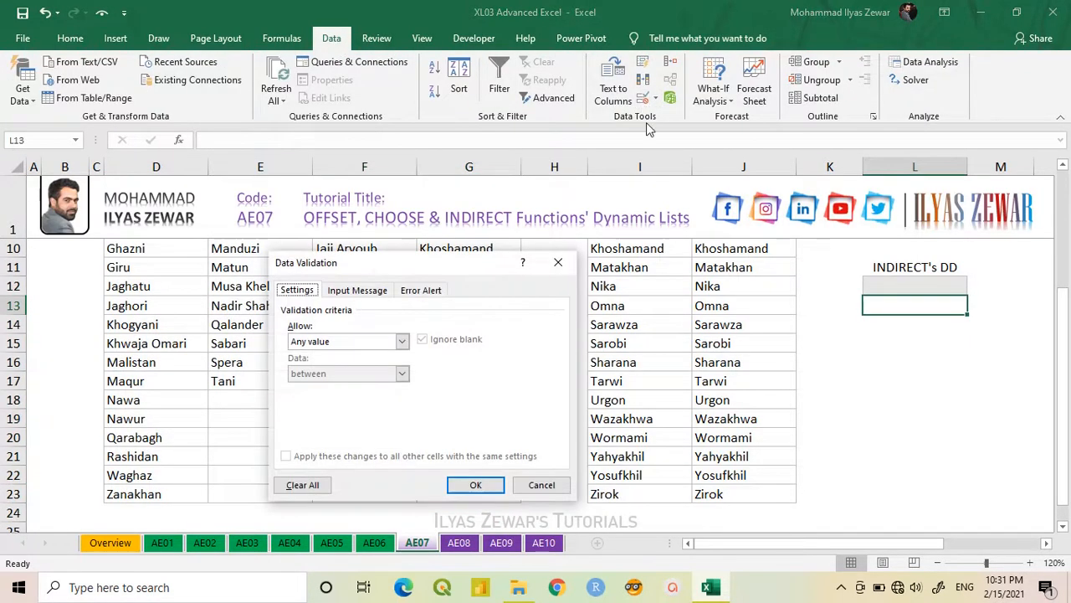
pyautogui.click(373, 343)
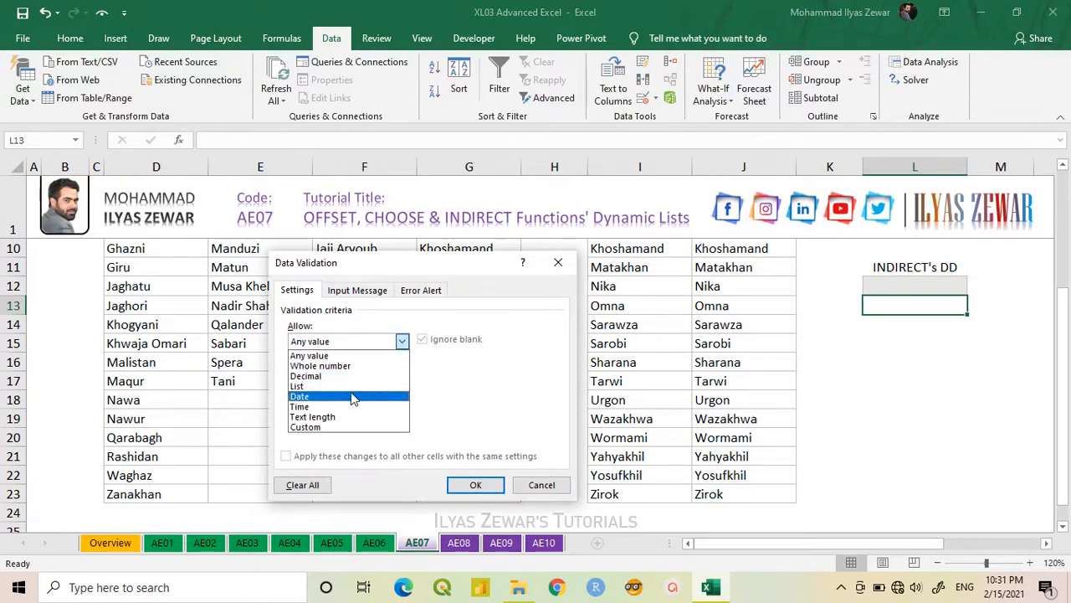
pyautogui.click(352, 386)
pyautogui.click(352, 407)
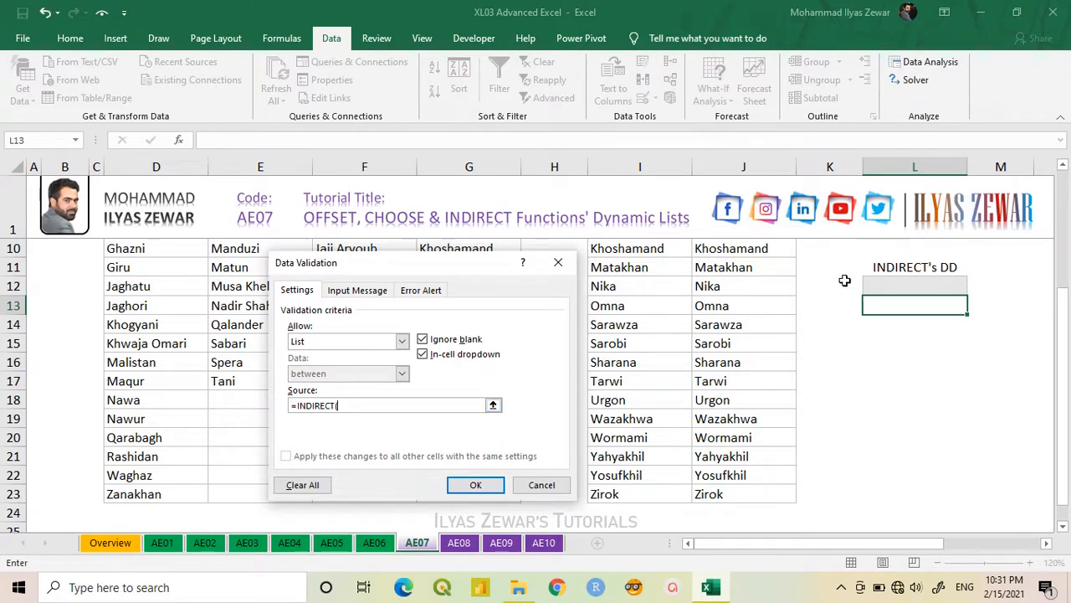
pyautogui.click(911, 287)
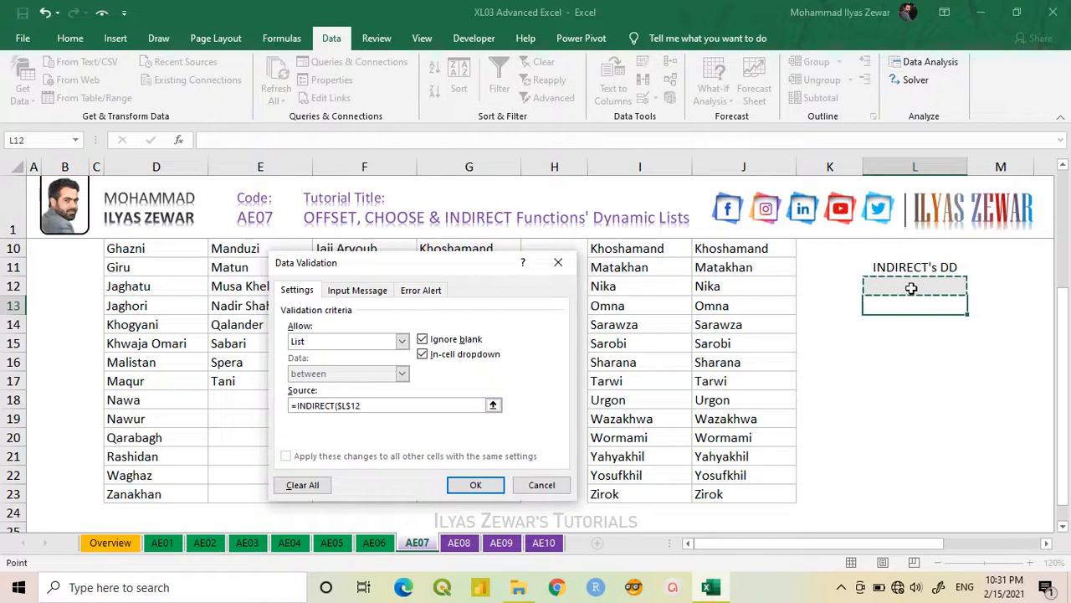
pyautogui.write(')')
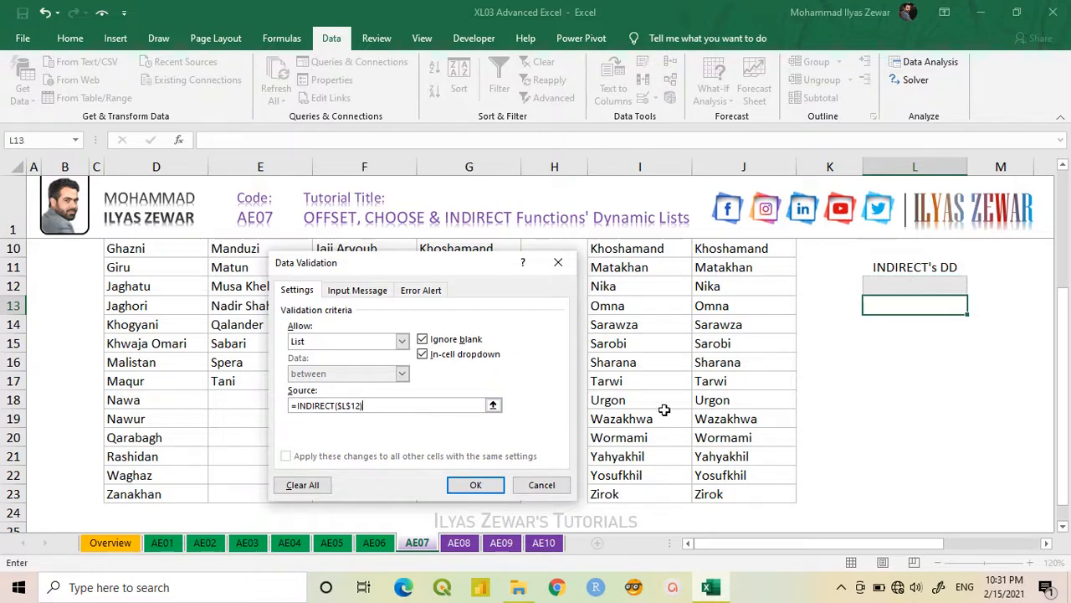
pyautogui.click(476, 484)
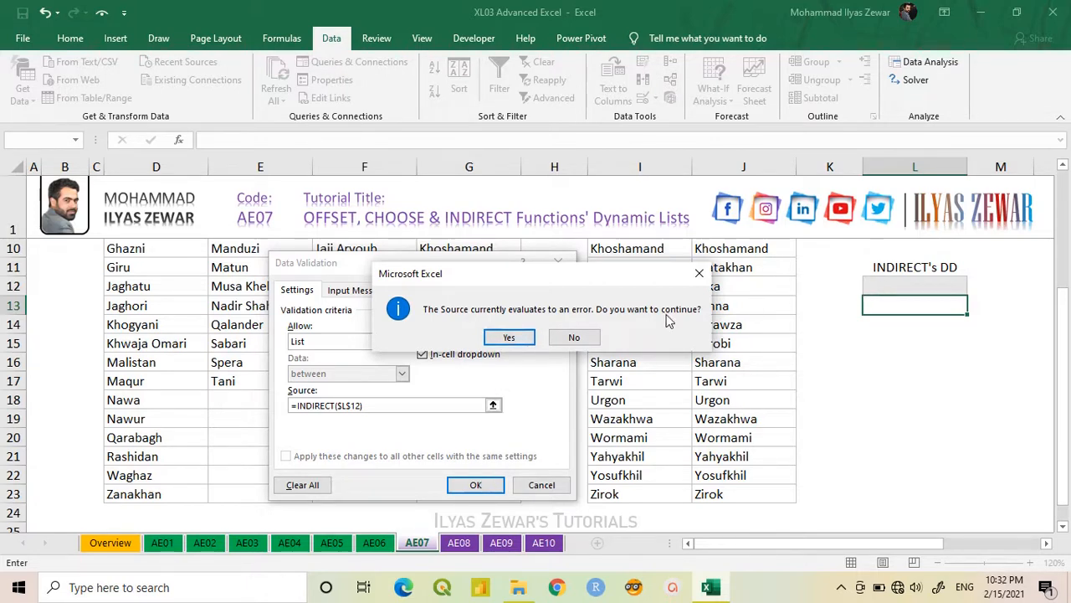
pyautogui.click(507, 337)
# Choose Ghazni as the province in L12 under INDIRECT's DD and check the dependent district options in L13
pyautogui.scroll(3, 527, 368)
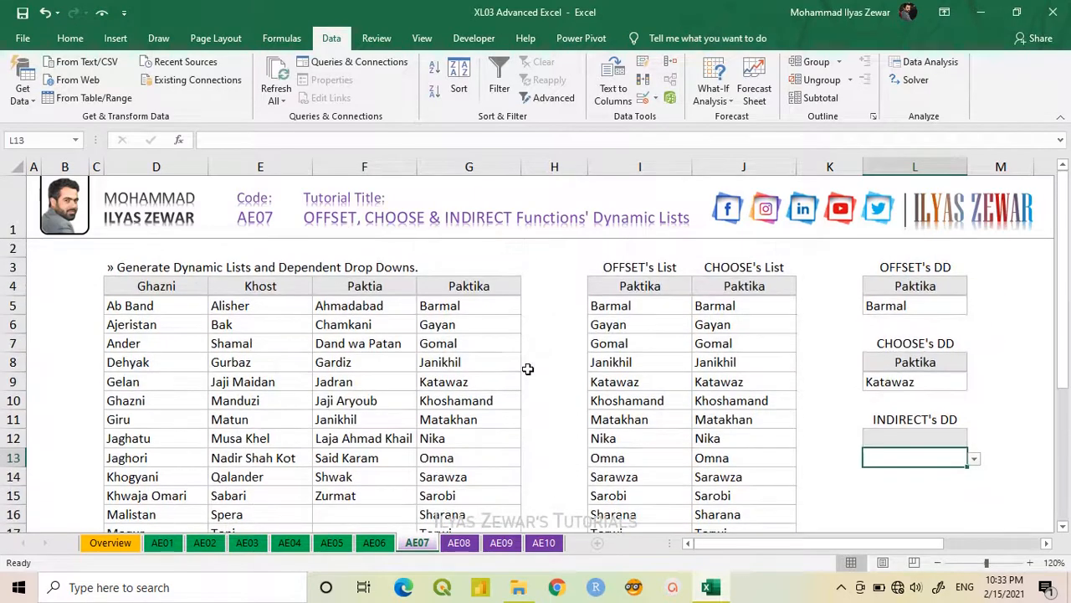
pyautogui.click(947, 442)
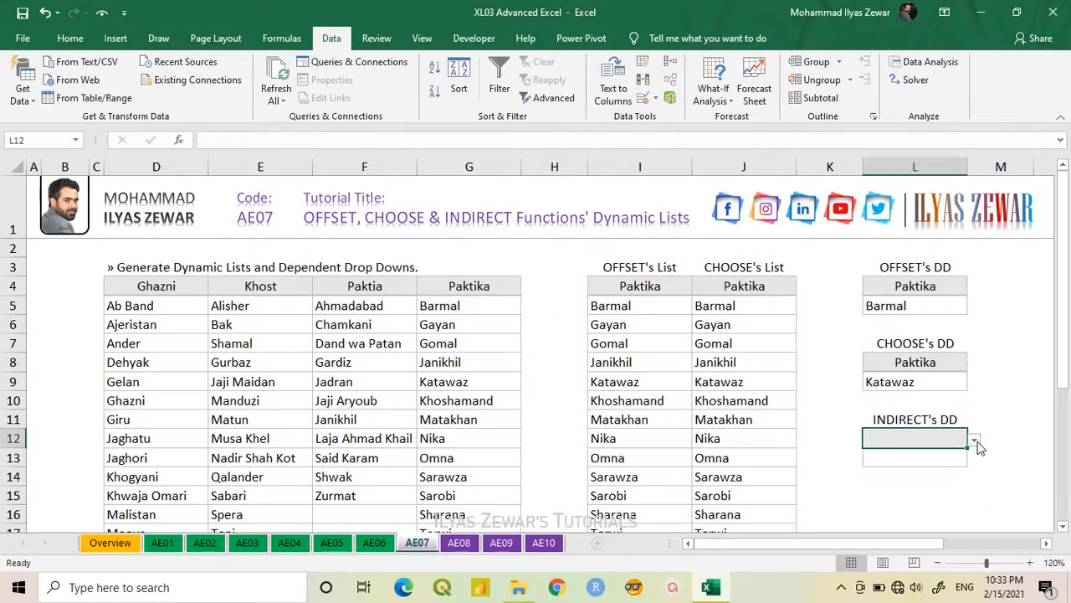
pyautogui.click(975, 441)
pyautogui.click(904, 457)
pyautogui.click(923, 459)
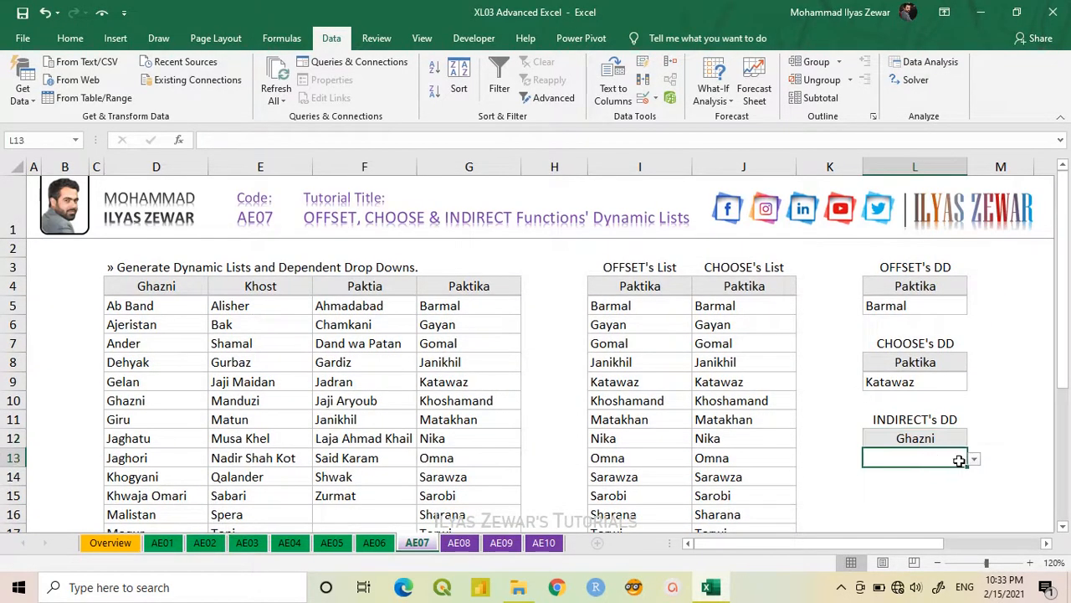
pyautogui.click(975, 462)
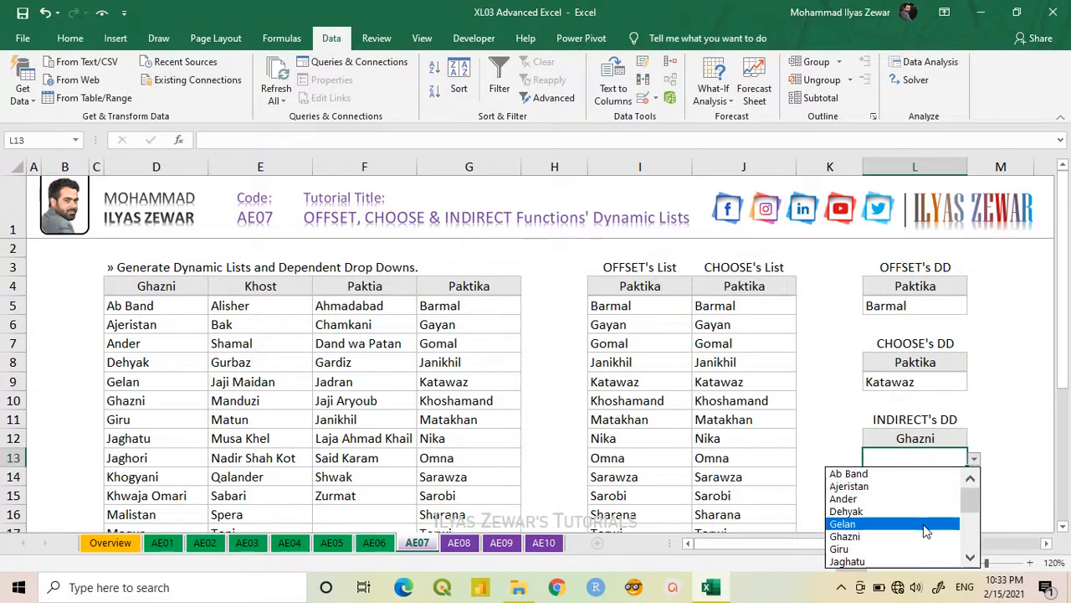
pyautogui.click(975, 462)
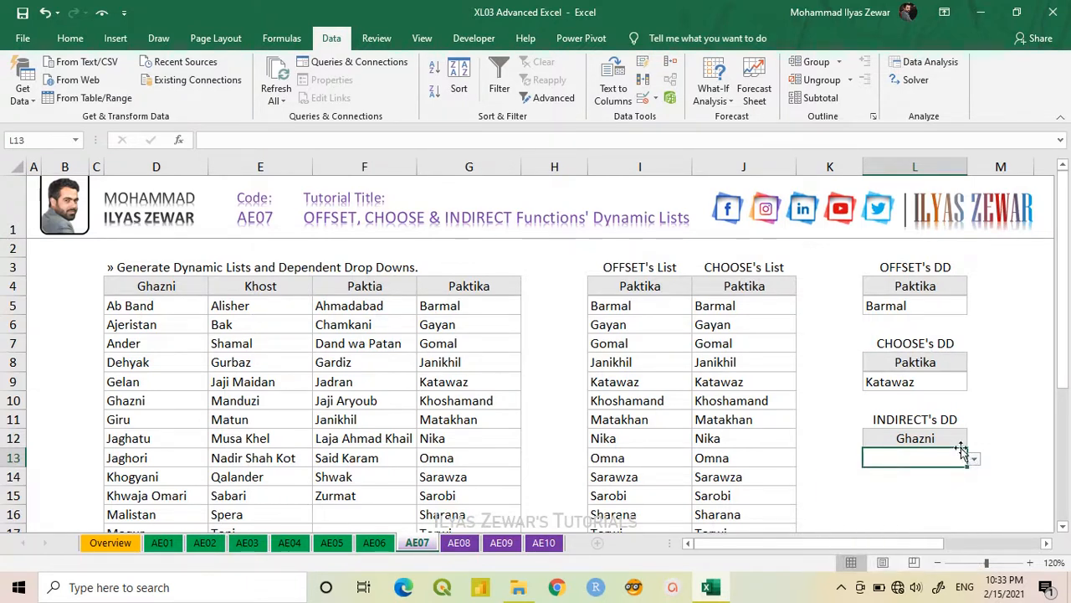
# Choose Paktia as the province in L12 and check the dependent district options in L13
pyautogui.click(952, 438)
pyautogui.click(972, 441)
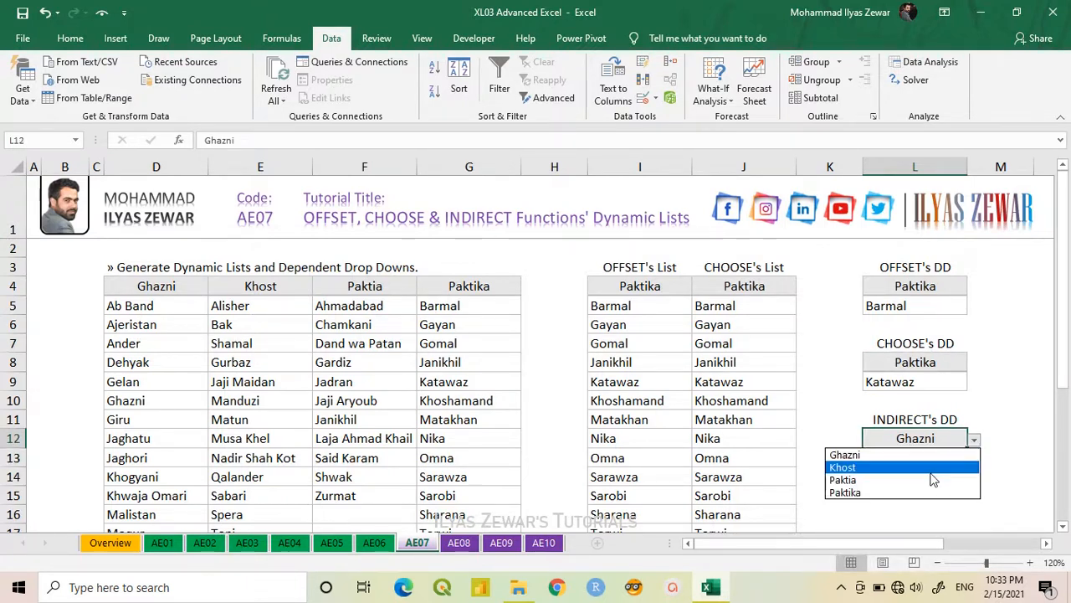
pyautogui.click(916, 481)
pyautogui.click(952, 458)
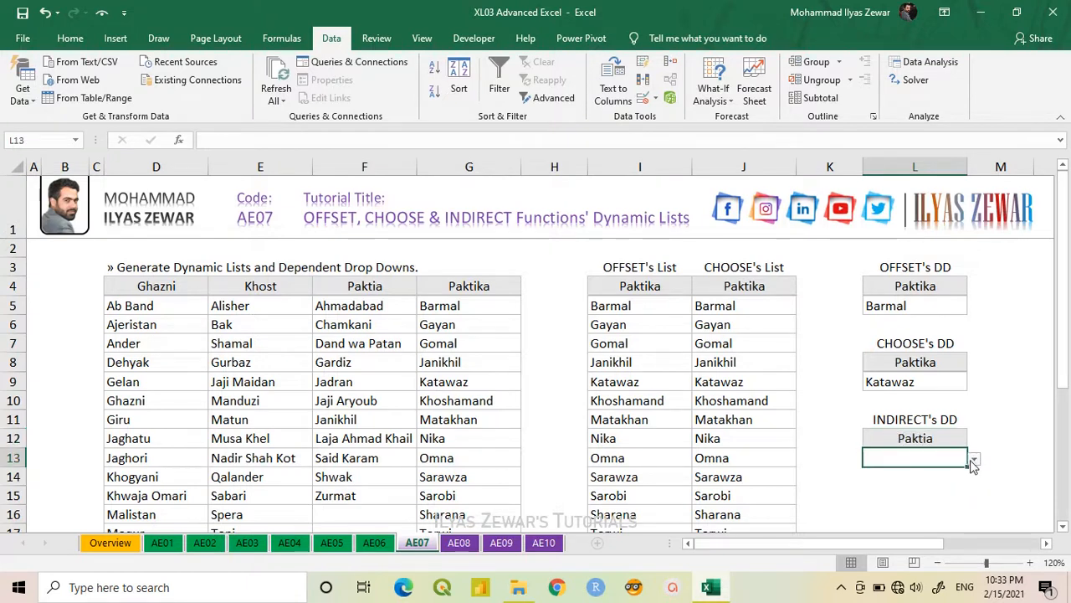
pyautogui.click(974, 459)
pyautogui.moveTo(975, 534); pyautogui.dragTo(972, 490)
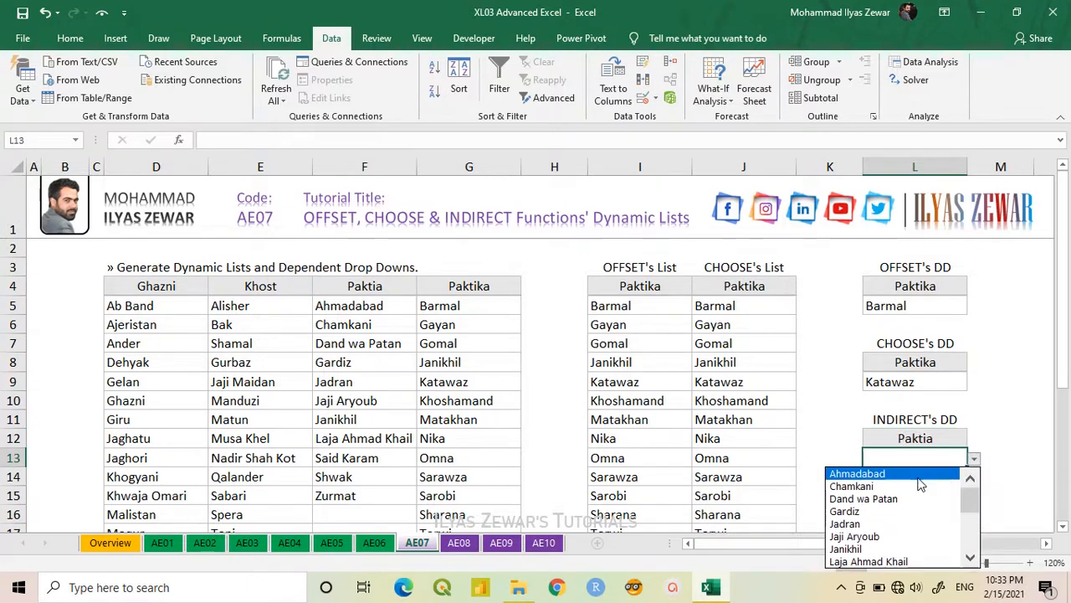
pyautogui.press('Escape')
# Choose Khost as the province in L12 and check the dependent district options in L13
pyautogui.click(937, 438)
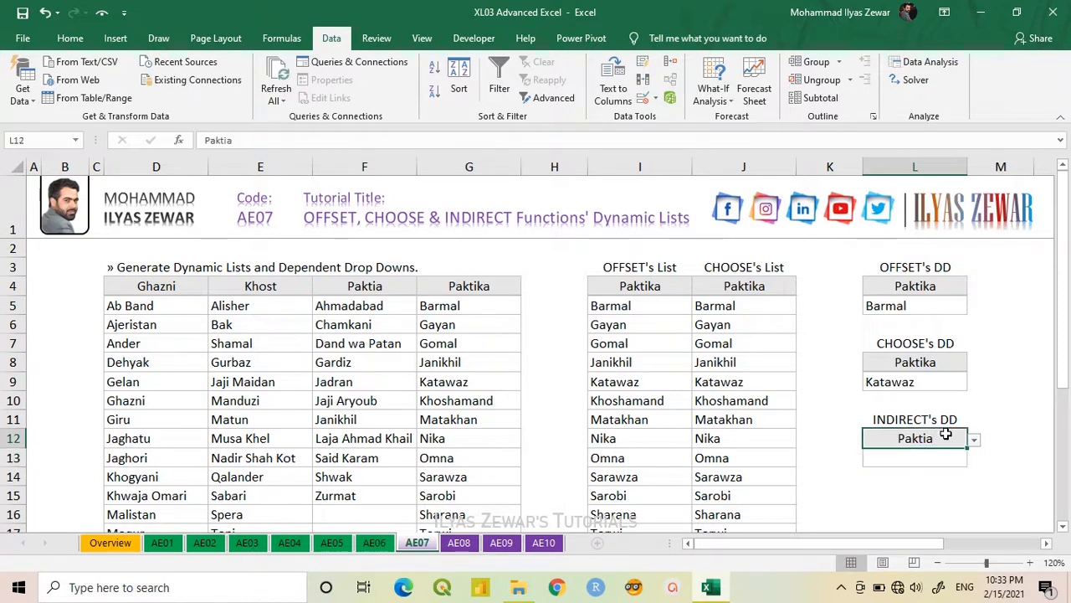
pyautogui.click(974, 442)
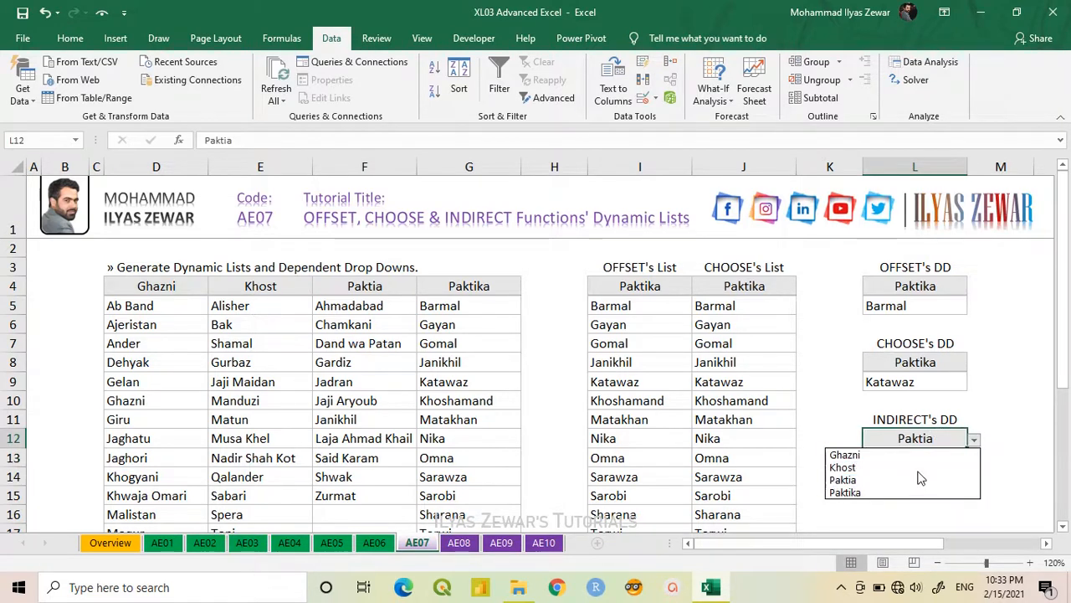
pyautogui.click(917, 467)
pyautogui.click(939, 460)
pyautogui.click(975, 460)
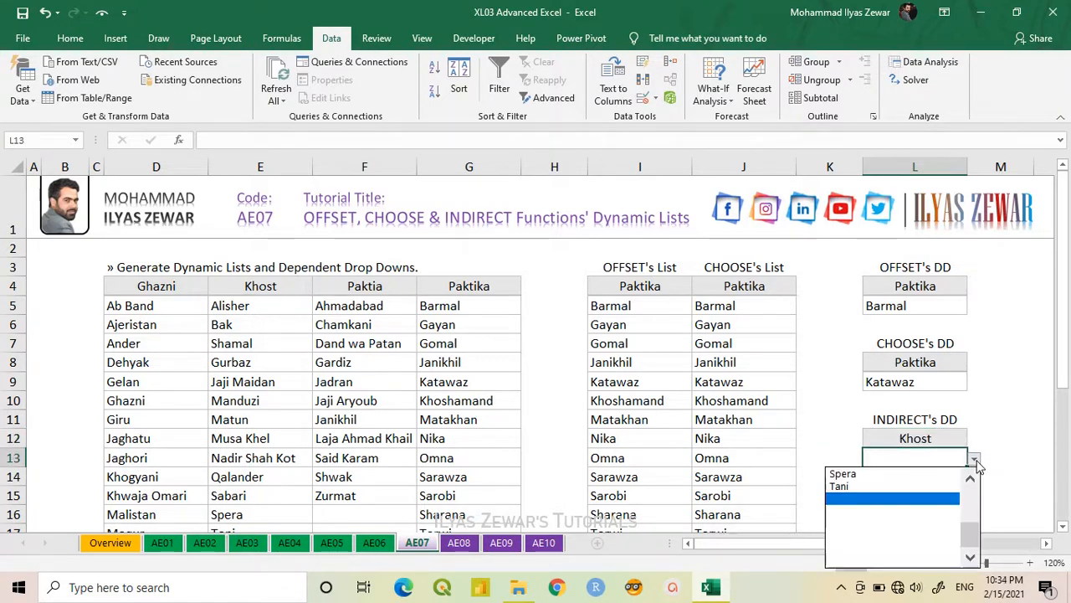
pyautogui.moveTo(979, 529); pyautogui.dragTo(963, 481)
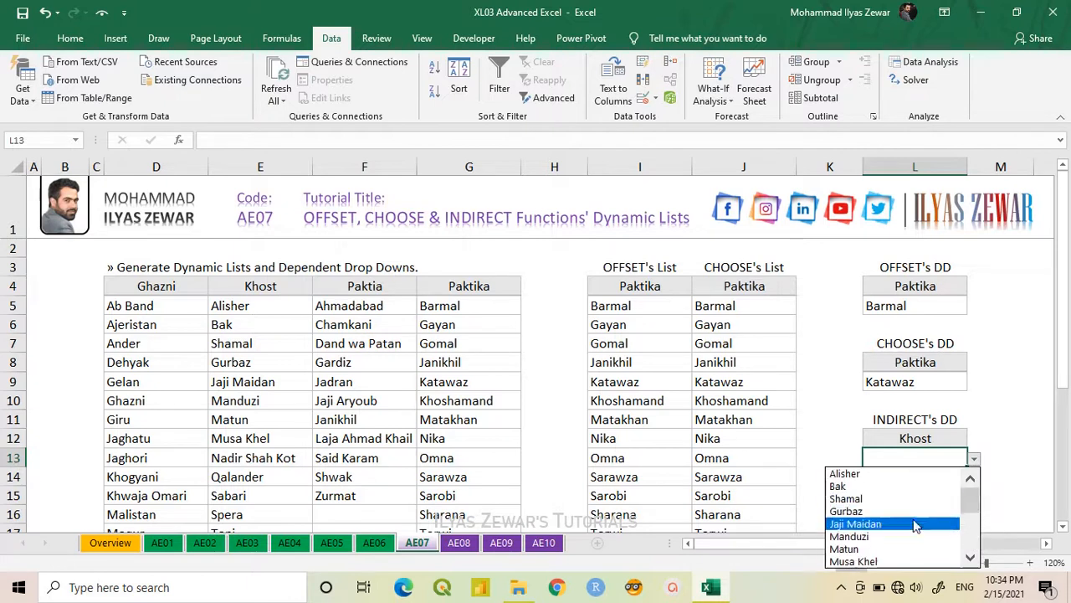
pyautogui.click(975, 459)
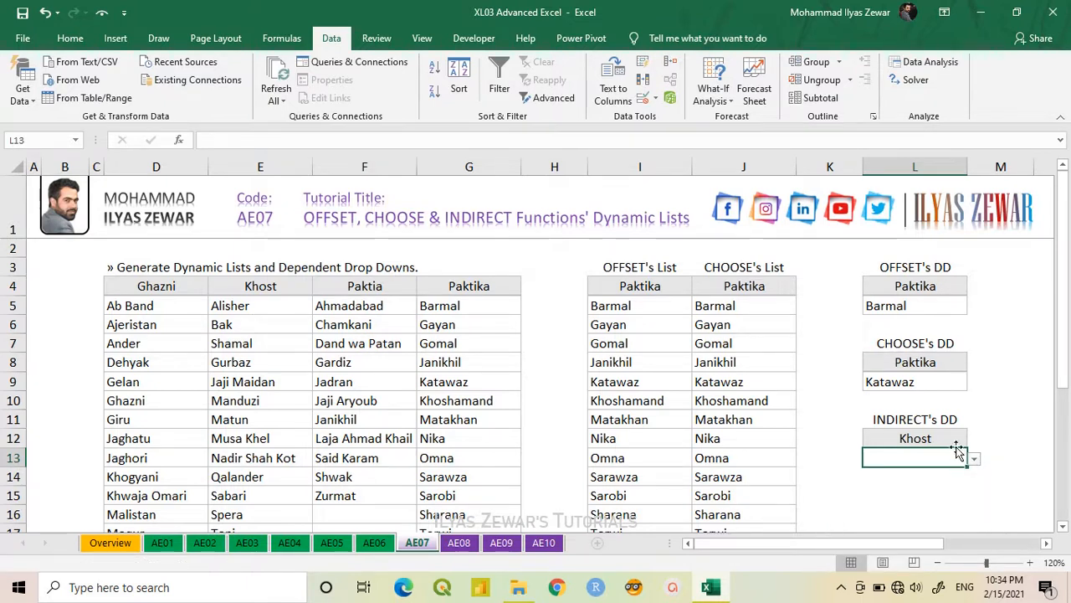
# Choose Paktika as the province in L12 and Barmal as its district in L13 under INDIRECT's DD
pyautogui.click(943, 438)
pyautogui.click(974, 440)
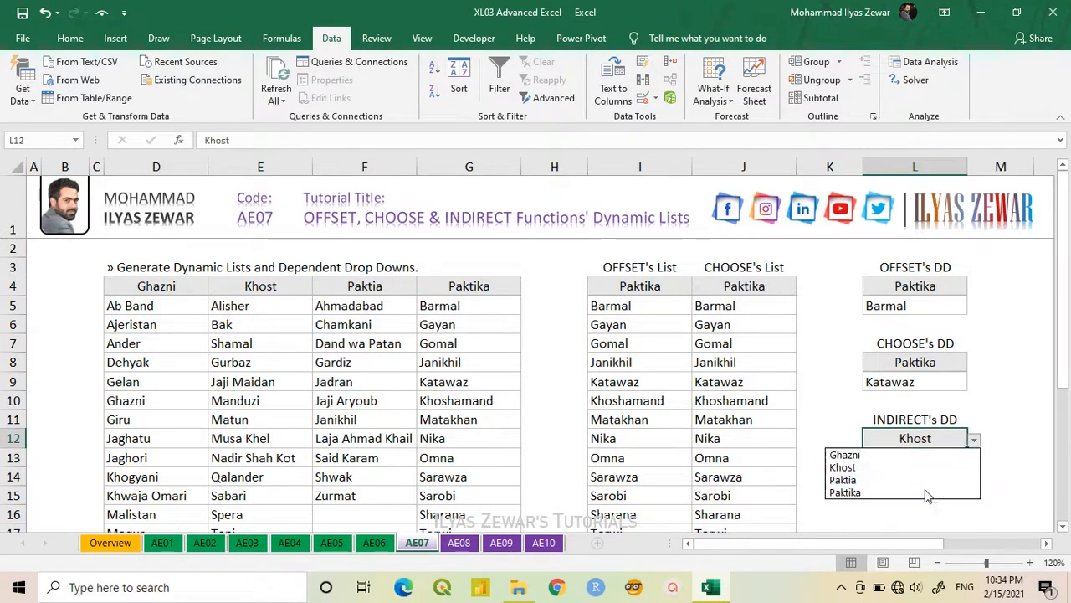
pyautogui.click(925, 489)
pyautogui.click(942, 459)
pyautogui.click(974, 458)
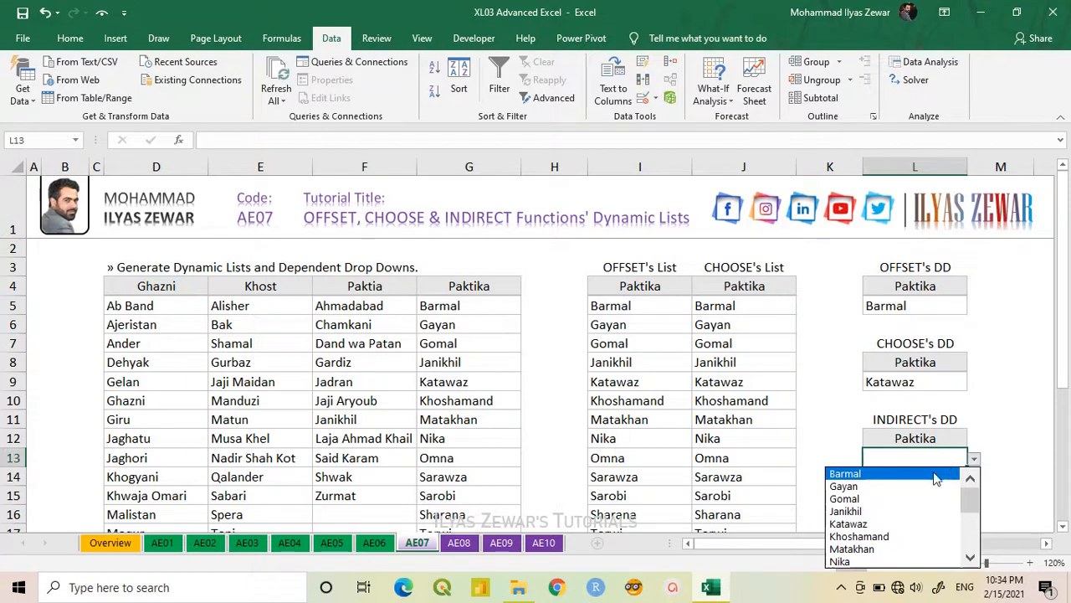
pyautogui.click(944, 473)
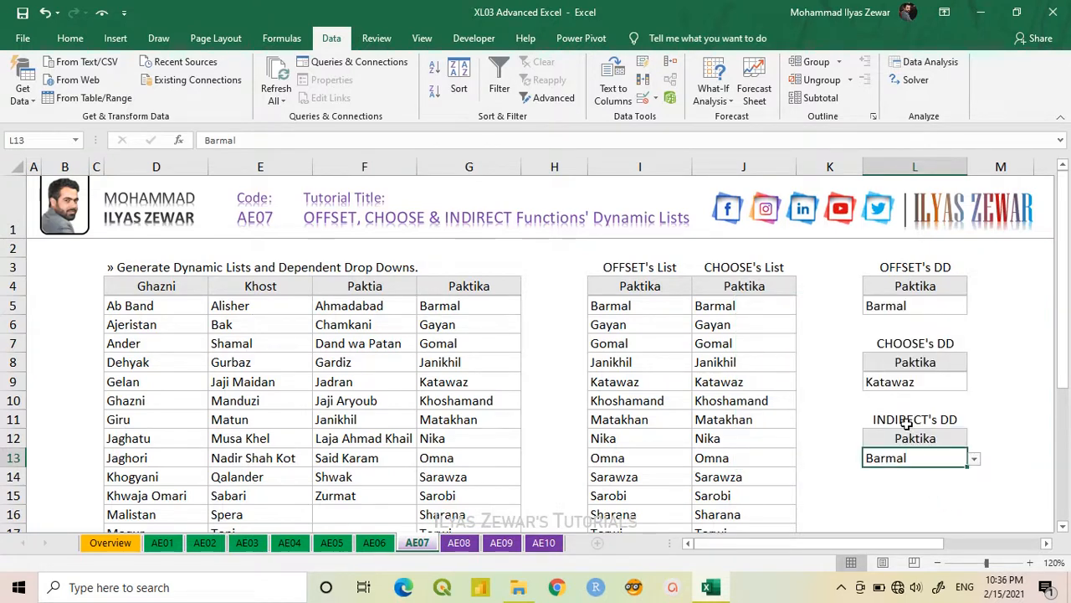
pyautogui.click(67, 266)
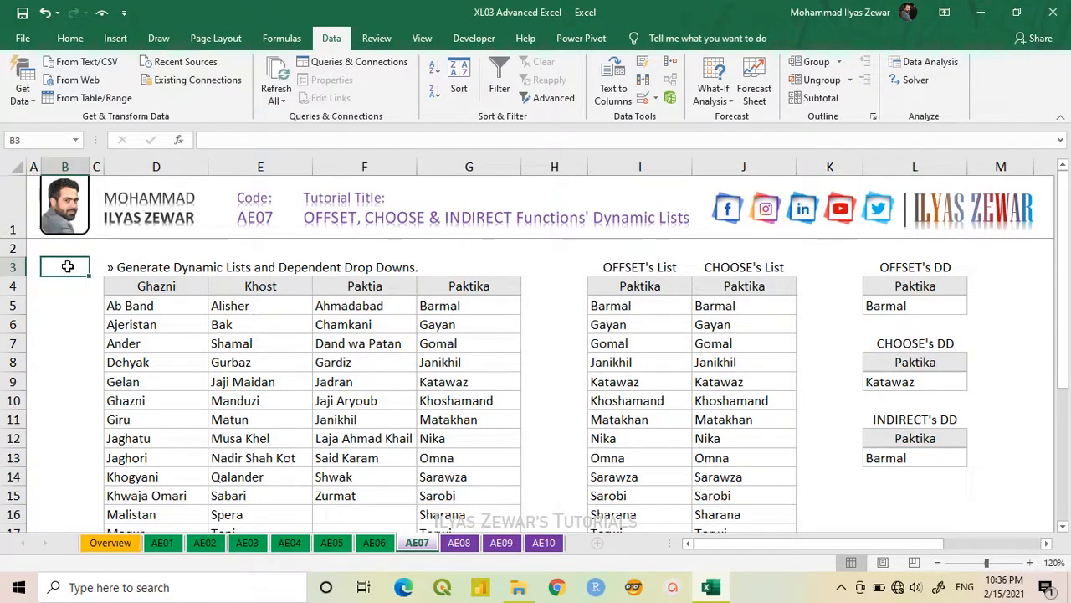